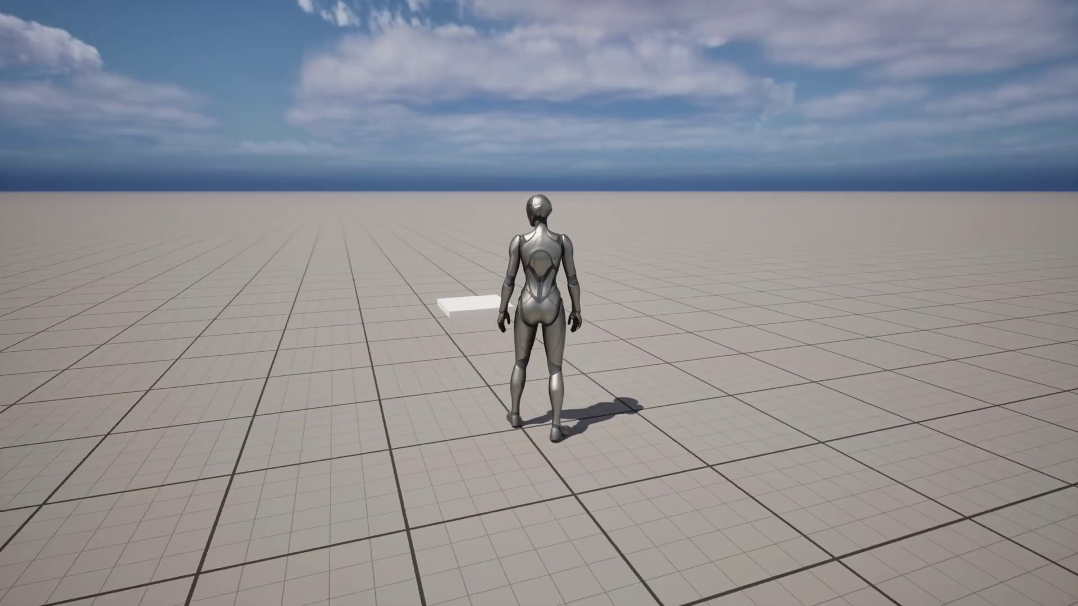
{"action": "key", "text": "w"}
{"action": "key", "text": "w"}
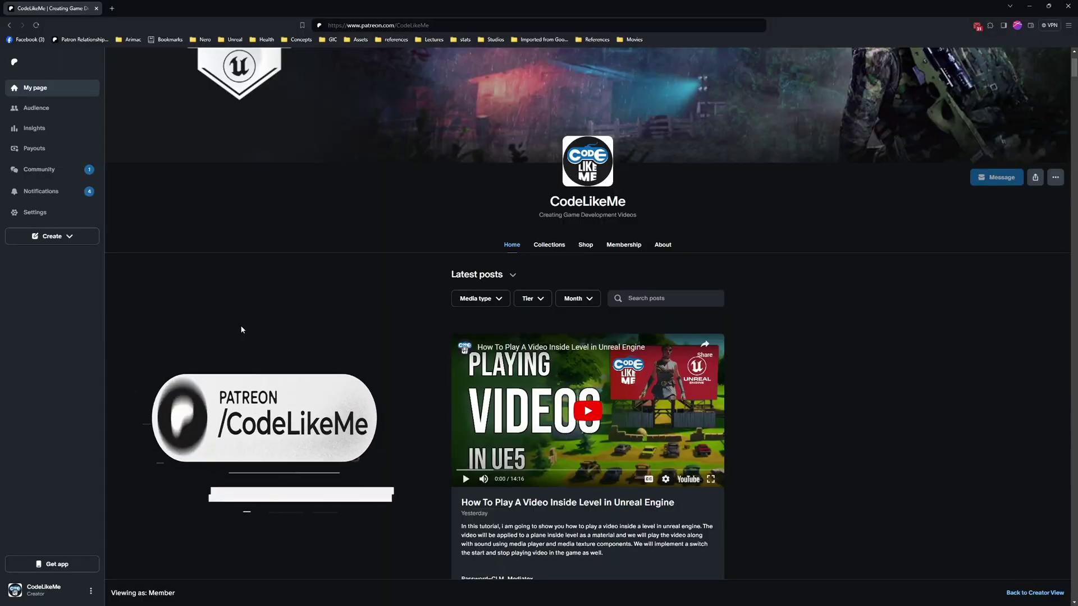
Step: Look through the latest posts and attached project files on the CodeLikeMe Patreon page
{"action": "scroll", "coordinate": [243, 331], "scroll_direction": "down", "scroll_amount": 12}
{"action": "scroll", "coordinate": [246, 337], "scroll_direction": "down", "scroll_amount": 15}
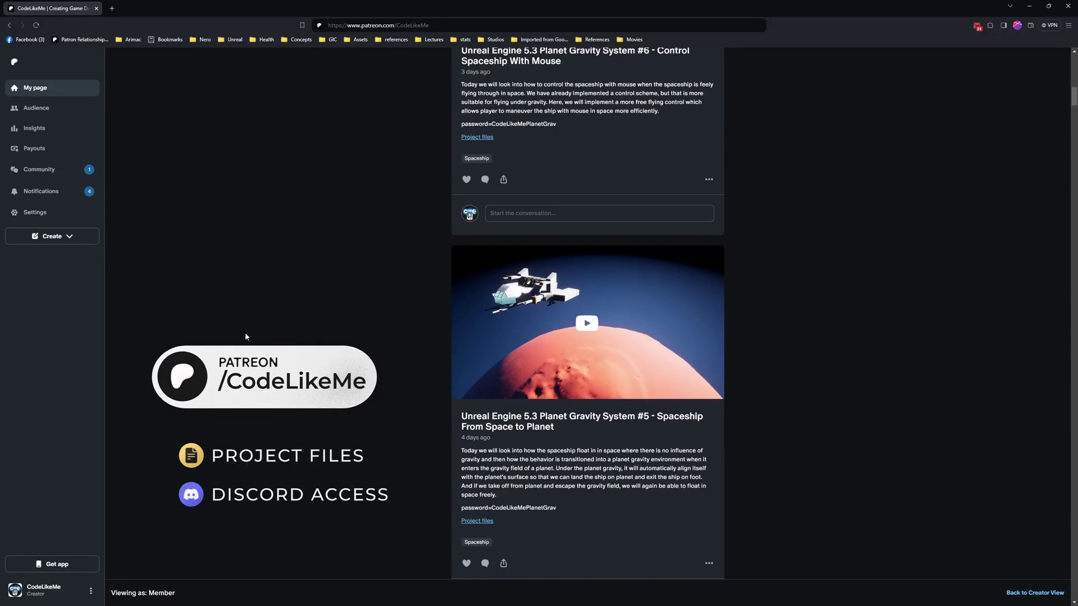
{"action": "scroll", "coordinate": [588, 313], "scroll_direction": "down", "scroll_amount": 10}
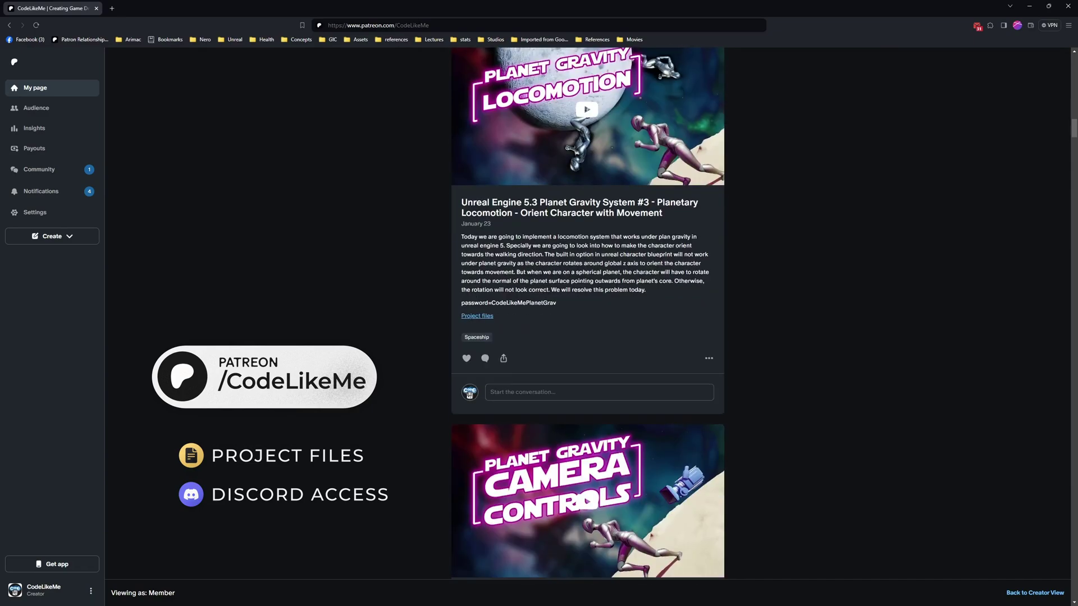
{"action": "scroll", "coordinate": [587, 247], "scroll_direction": "down", "scroll_amount": 12}
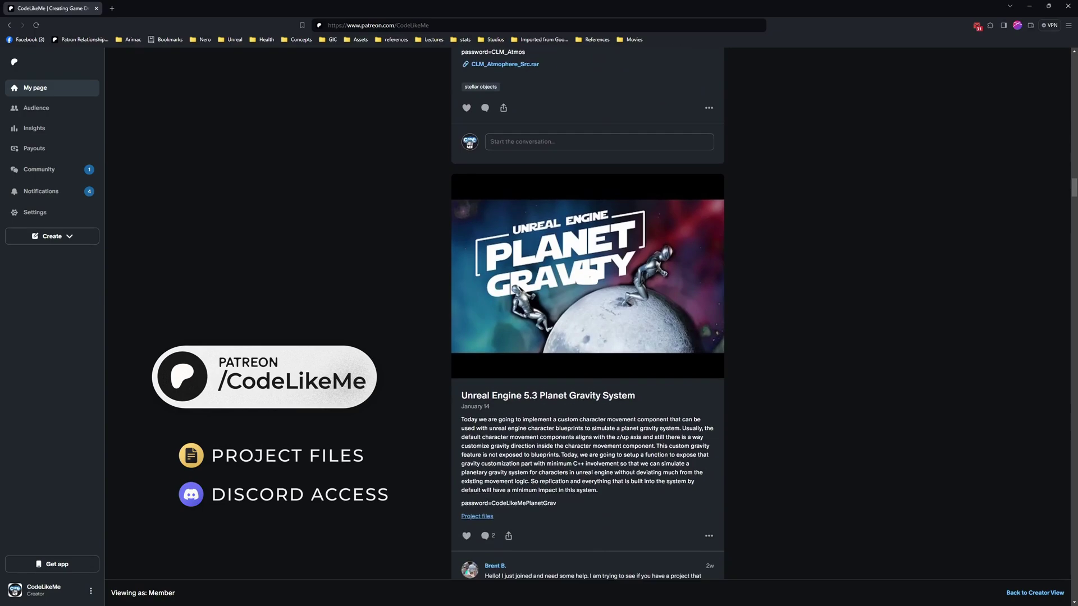
{"action": "scroll", "coordinate": [587, 313], "scroll_direction": "down", "scroll_amount": 4}
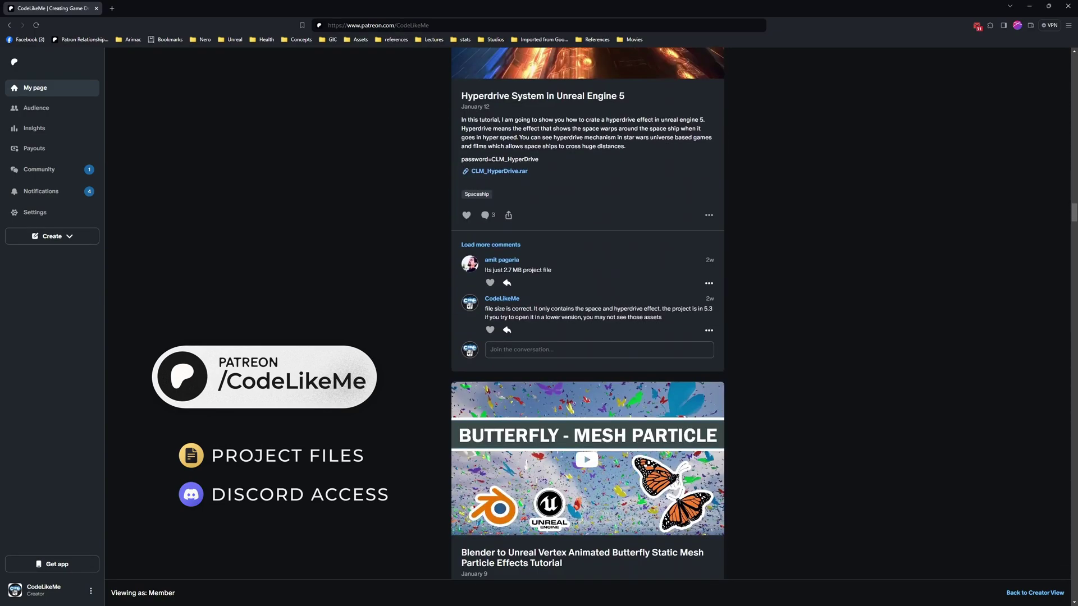
{"action": "scroll", "coordinate": [587, 313], "scroll_direction": "down", "scroll_amount": 4}
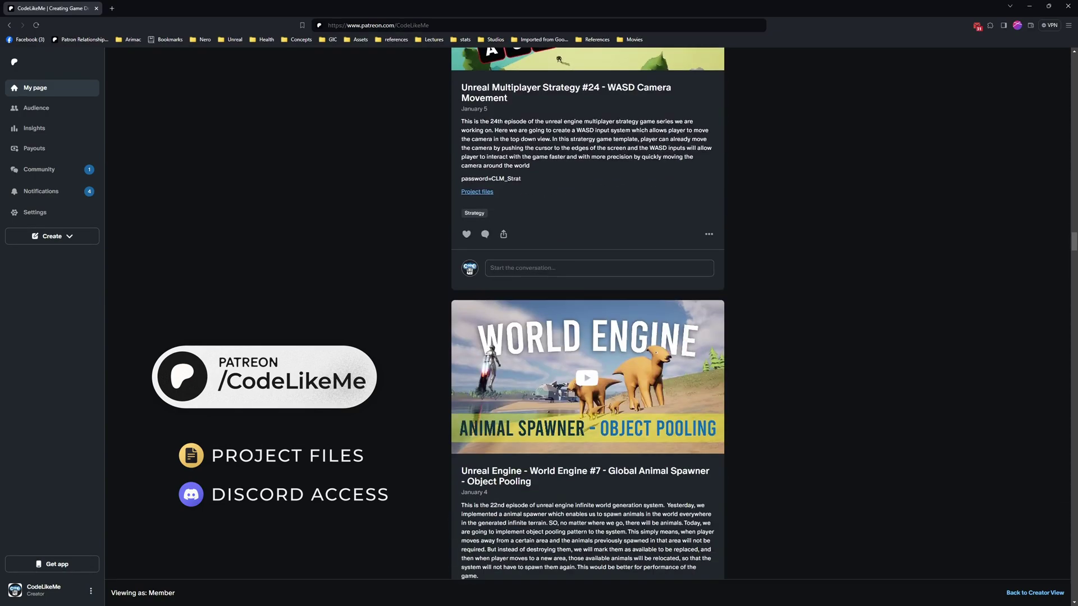
{"action": "scroll", "coordinate": [588, 314], "scroll_direction": "down", "scroll_amount": 4}
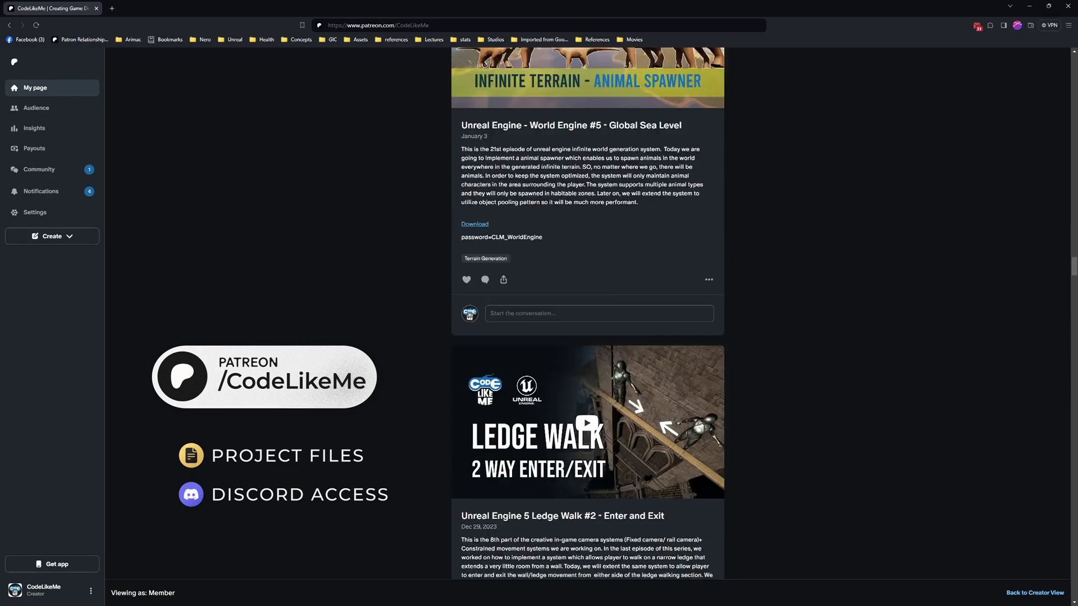
{"action": "scroll", "coordinate": [588, 314], "scroll_direction": "down", "scroll_amount": 8}
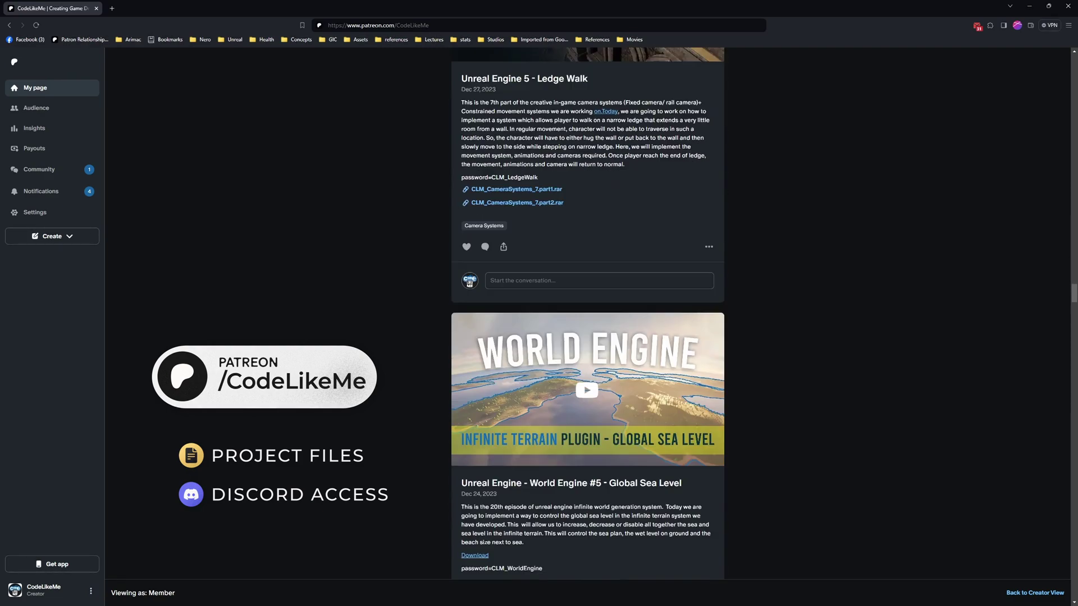
{"action": "scroll", "coordinate": [587, 313], "scroll_direction": "down", "scroll_amount": 11}
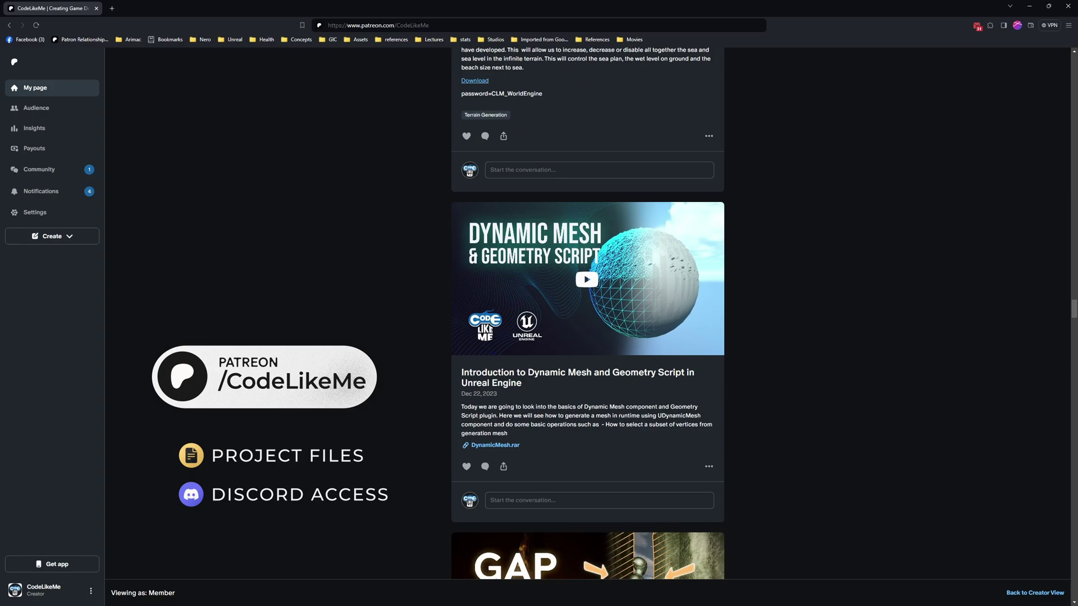
{"action": "scroll", "coordinate": [588, 313], "scroll_direction": "down", "scroll_amount": 3}
{"action": "scroll", "coordinate": [588, 313], "scroll_direction": "down", "scroll_amount": 19}
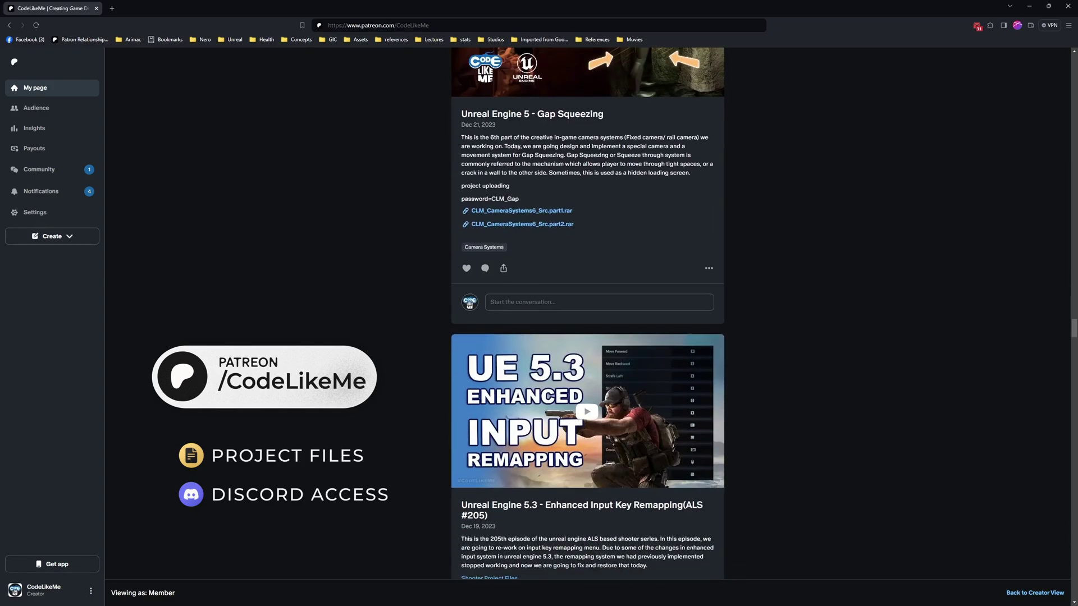
{"action": "scroll", "coordinate": [262, 357], "scroll_direction": "down", "scroll_amount": 15}
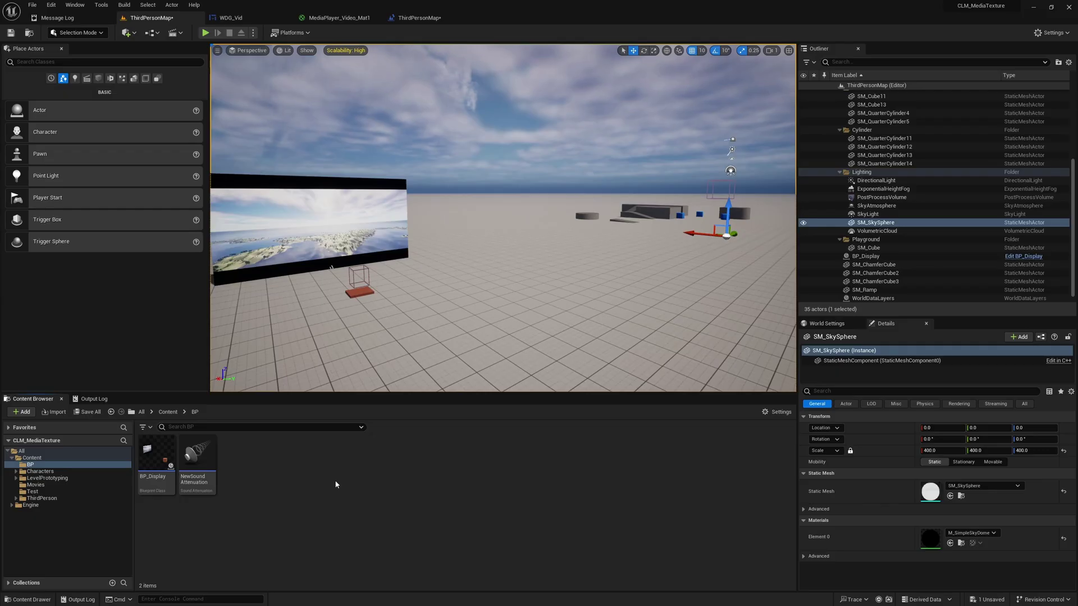
Step: In the Unreal project's BP folder, create a Widget Blueprint based on User Widget and name it WDG_Cutscene
{"action": "right_click", "coordinate": [337, 484]}
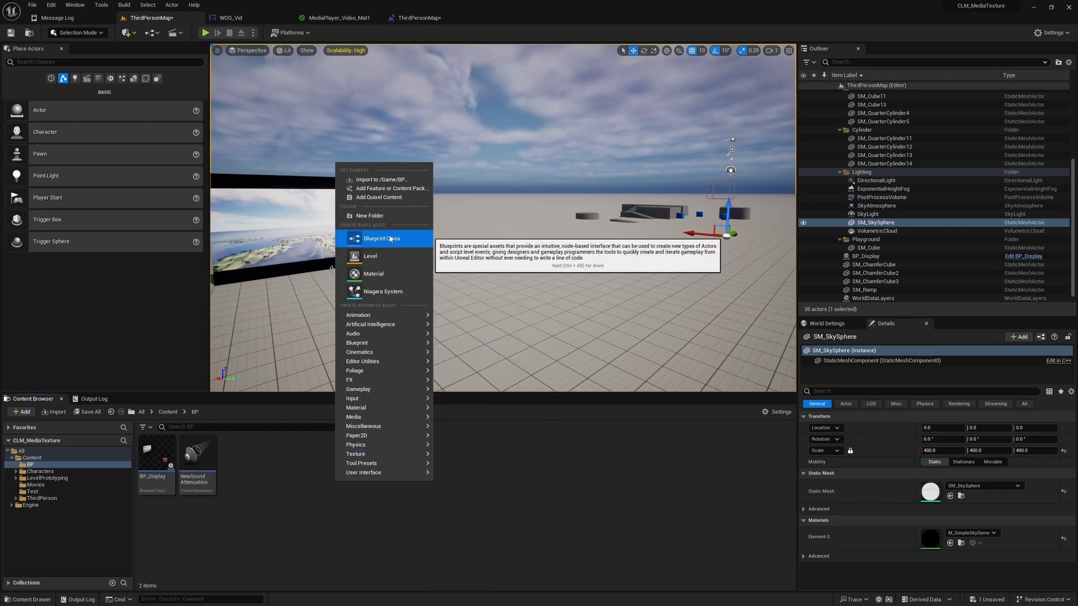
{"action": "mouse_move", "coordinate": [381, 458]}
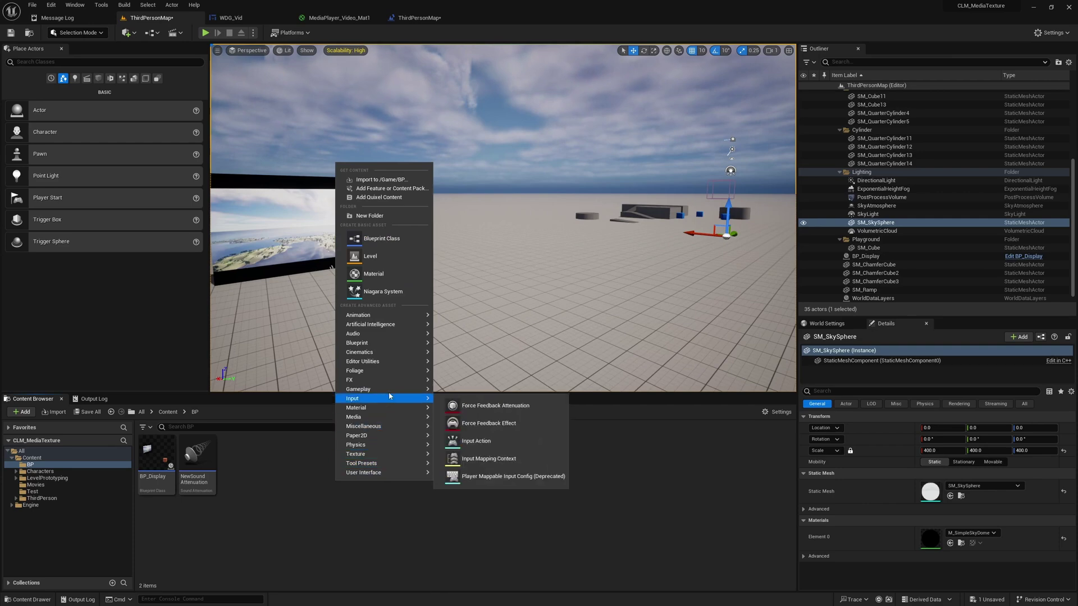
{"action": "mouse_move", "coordinate": [387, 380]}
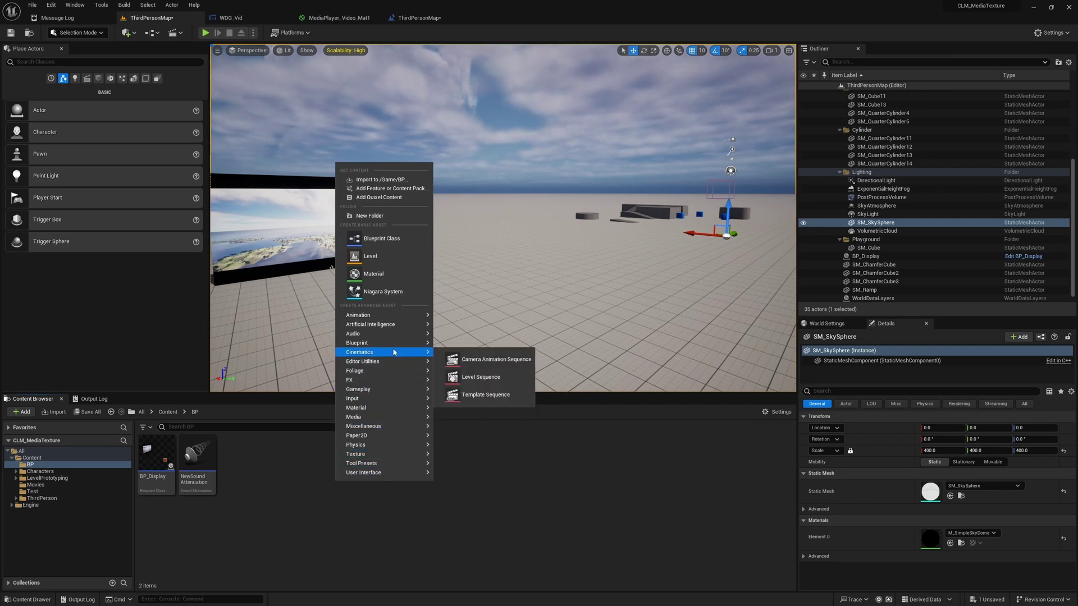
{"action": "mouse_move", "coordinate": [386, 426]}
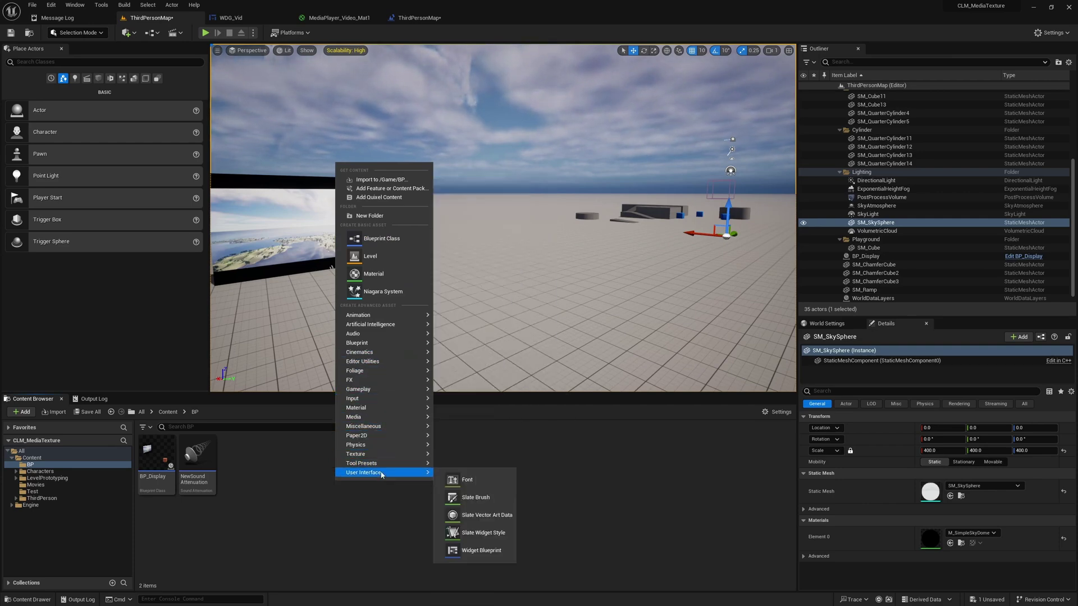
{"action": "left_click", "coordinate": [473, 548]}
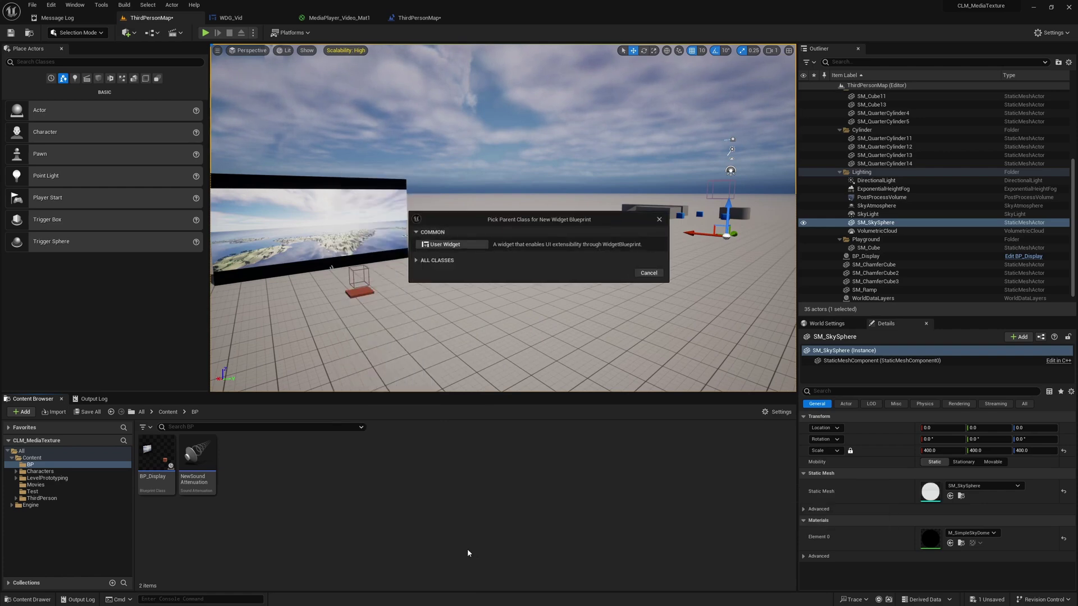
{"action": "left_click", "coordinate": [441, 244]}
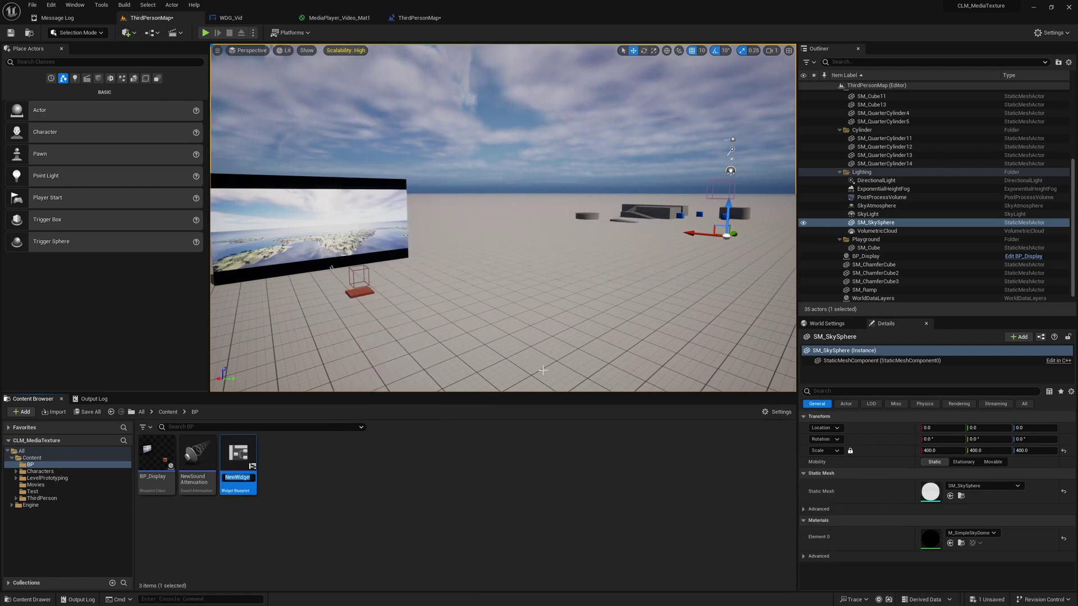
{"action": "type", "text": "WDG_"}
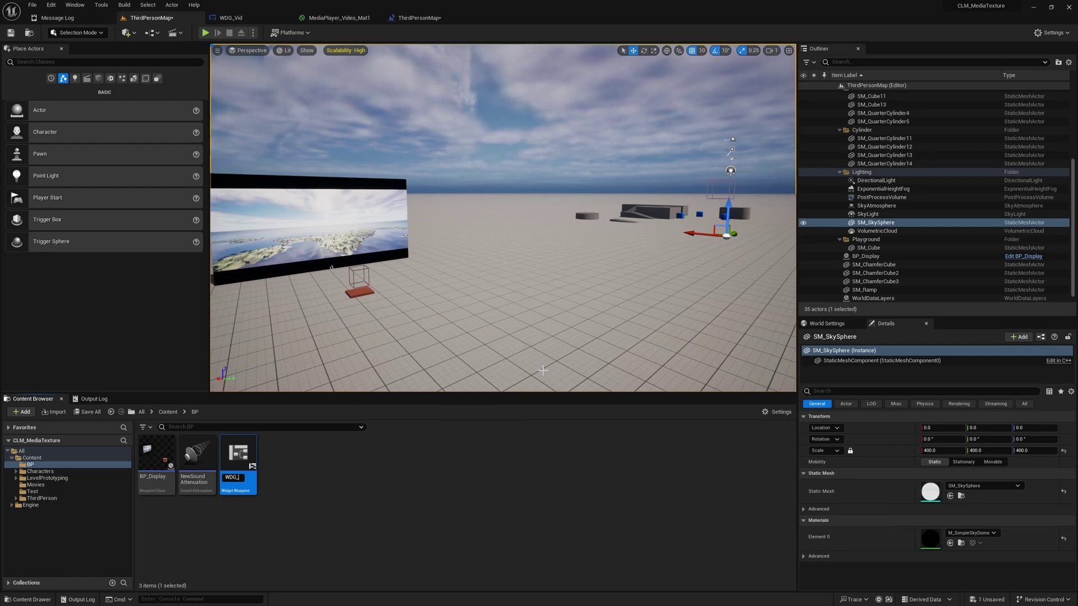
{"action": "type", "text": "Cutsc"}
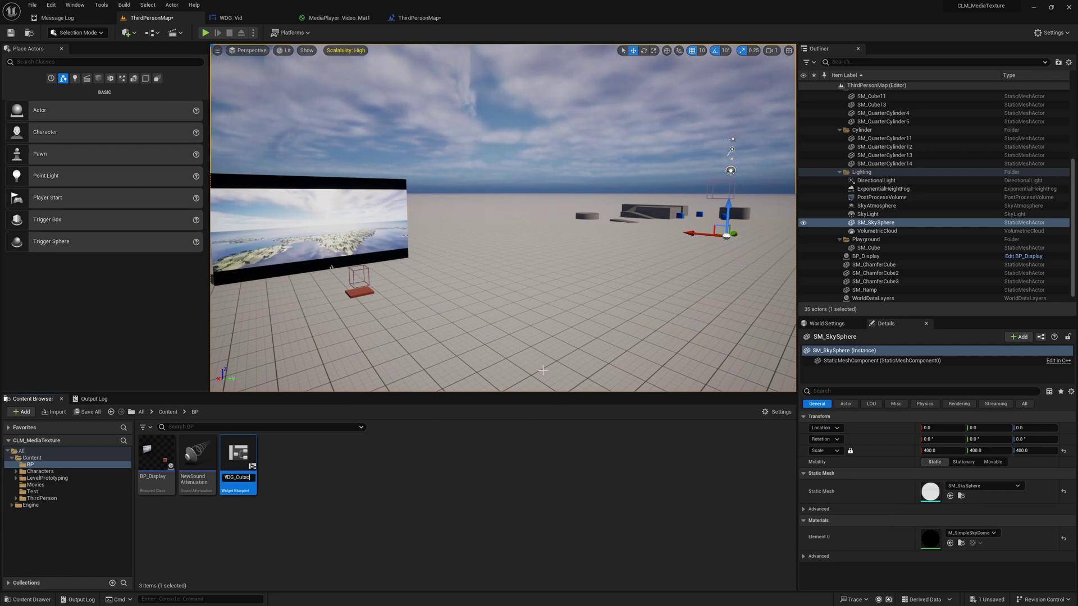
{"action": "type", "text": "ene"}
{"action": "key", "text": "Return"}
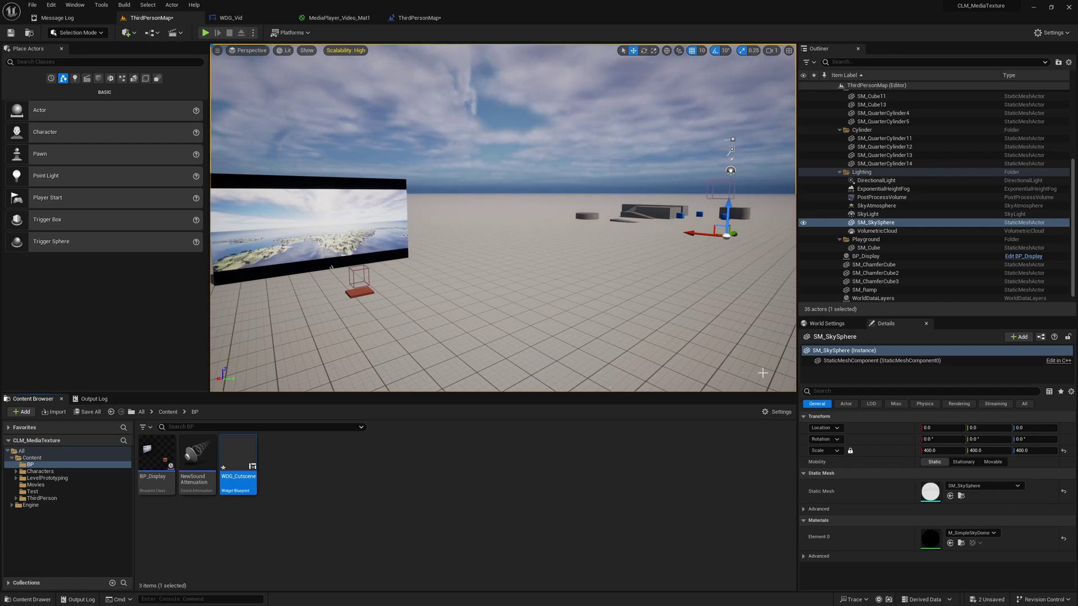
Step: Examine the large video screen in the level and the red floor switch in front of it
{"action": "right_click_drag", "start_coordinate": [762, 373], "coordinate": [629, 354]}
{"action": "key", "text": "w"}
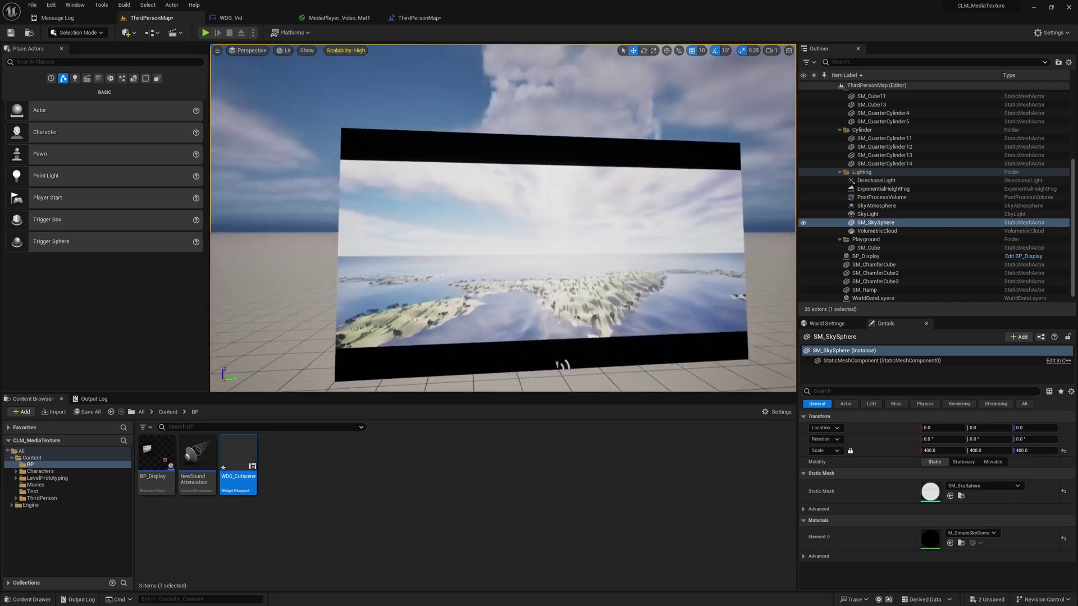
{"action": "right_click_drag", "start_coordinate": [438, 314], "coordinate": [559, 289]}
{"action": "key", "text": "s"}
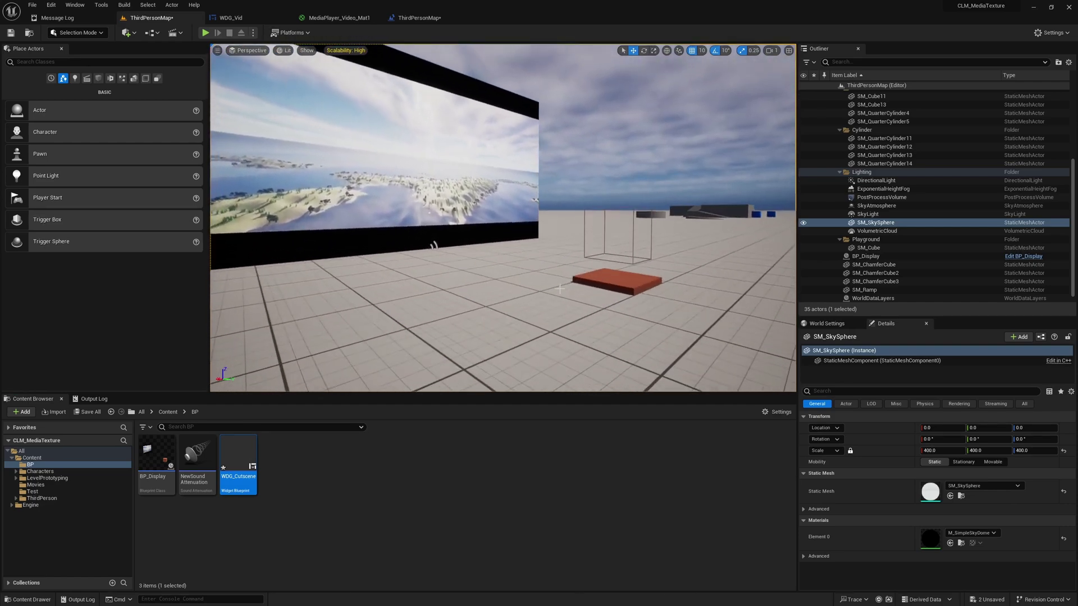
{"action": "key", "text": "q"}
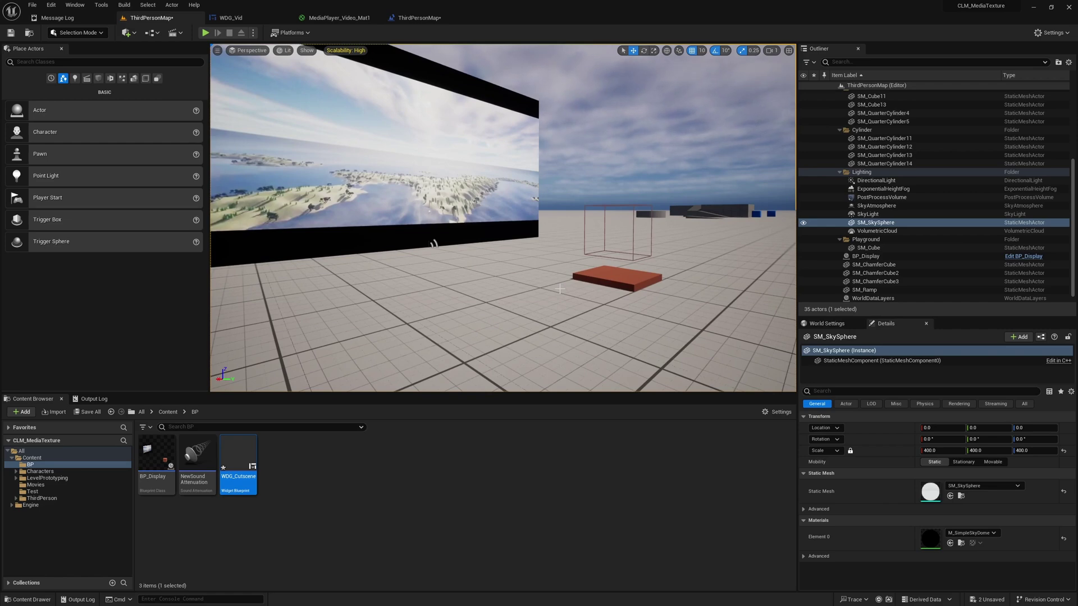
{"action": "key", "text": "a"}
{"action": "mouse_move", "coordinate": [589, 239]}
{"action": "right_mouse_down"}
{"action": "mouse_move", "coordinate": [623, 208]}
{"action": "mouse_move", "coordinate": [657, 202]}
{"action": "mouse_move", "coordinate": [589, 222]}
{"action": "right_mouse_up"}
{"action": "key", "text": "d"}
{"action": "right_click_drag", "start_coordinate": [556, 289], "coordinate": [584, 288]}
Step: Examine the Movies folder's MediaPlayer_Video texture and WorldEngine media source, and check which media asset types can be created
{"action": "left_click", "coordinate": [36, 485]}
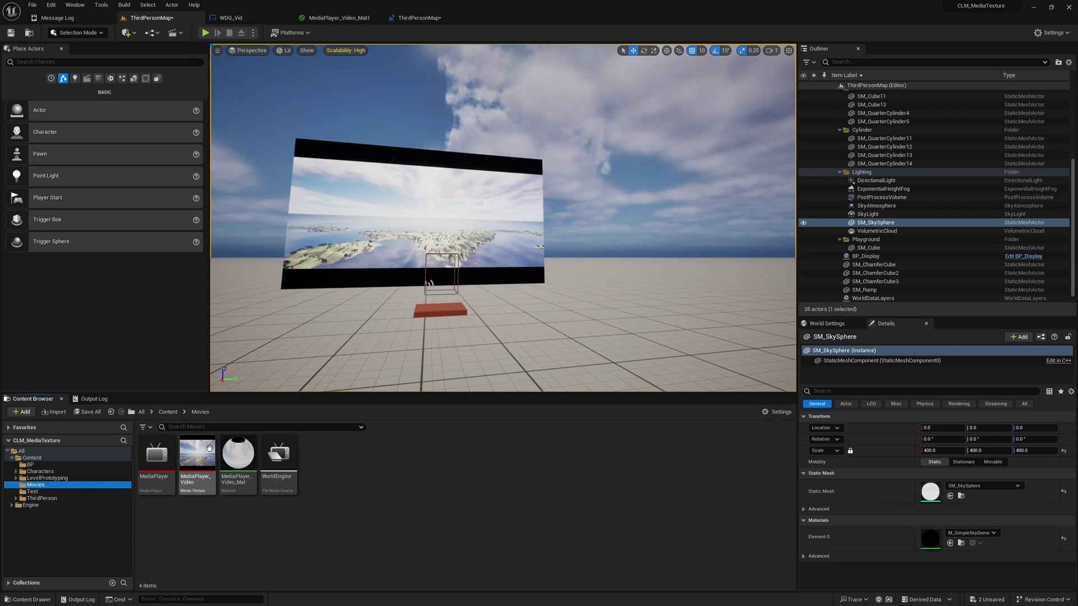
{"action": "left_click", "coordinate": [197, 458]}
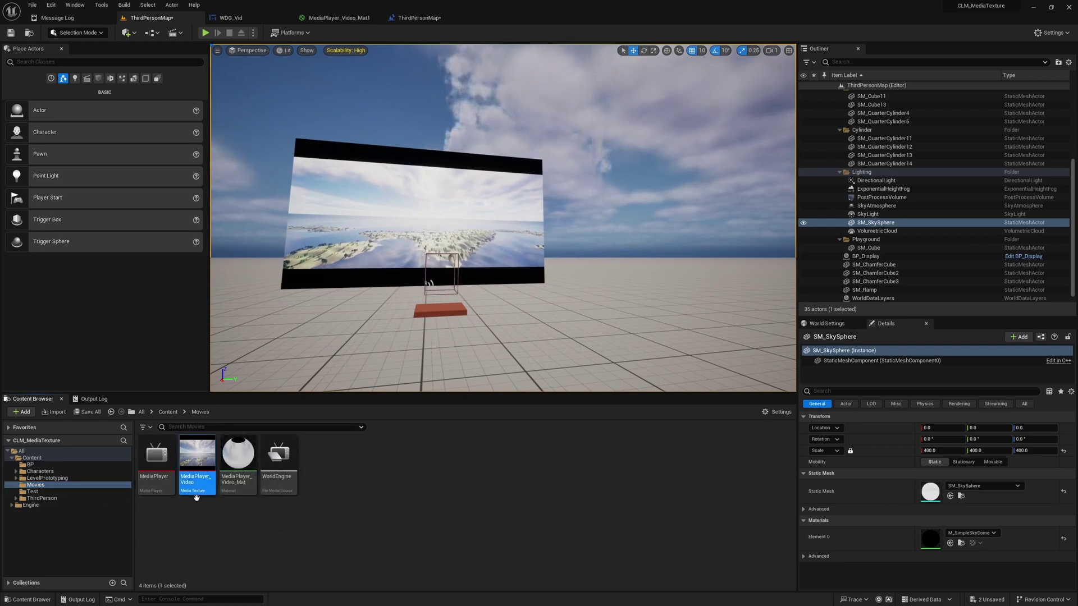
{"action": "left_click", "coordinate": [295, 459]}
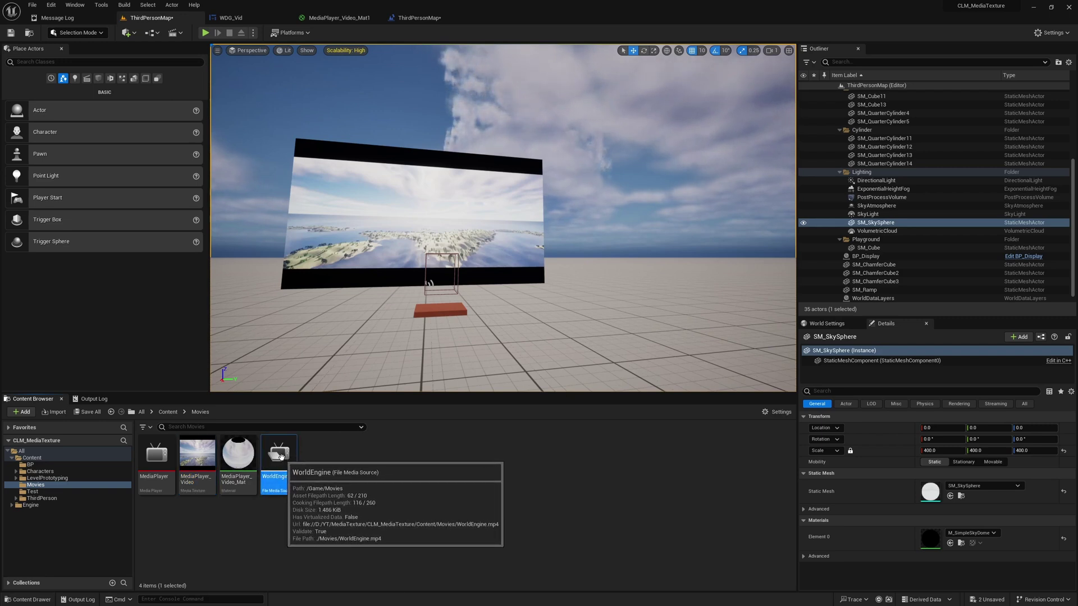
{"action": "right_click", "coordinate": [238, 533]}
{"action": "mouse_move", "coordinate": [279, 479]}
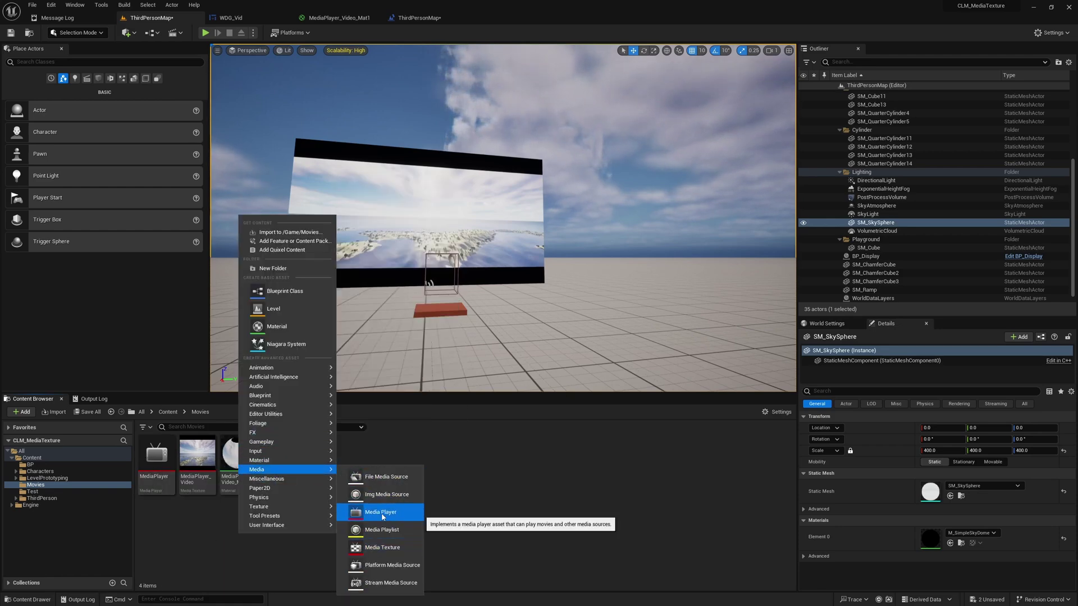
{"action": "left_click", "coordinate": [169, 519]}
{"action": "left_click", "coordinate": [198, 460]}
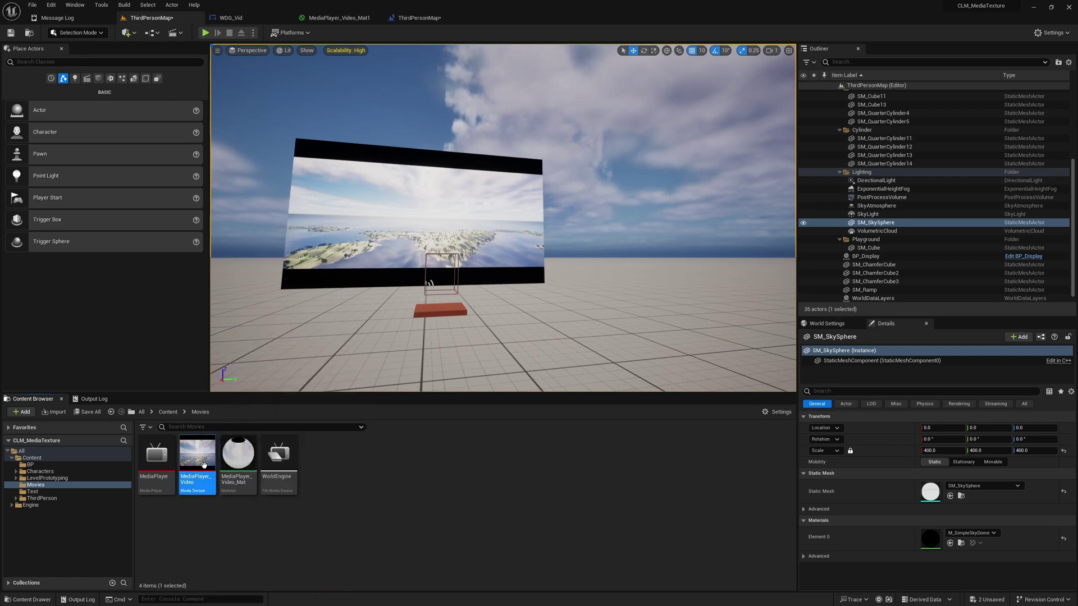
{"action": "mouse_move", "coordinate": [206, 444]}
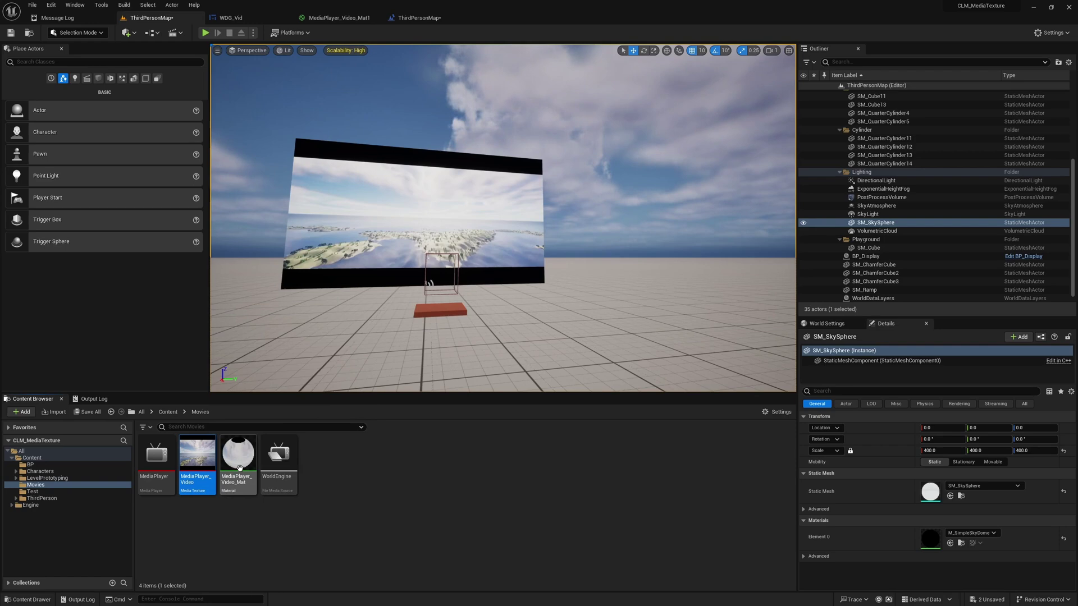
{"action": "left_click", "coordinate": [383, 469]}
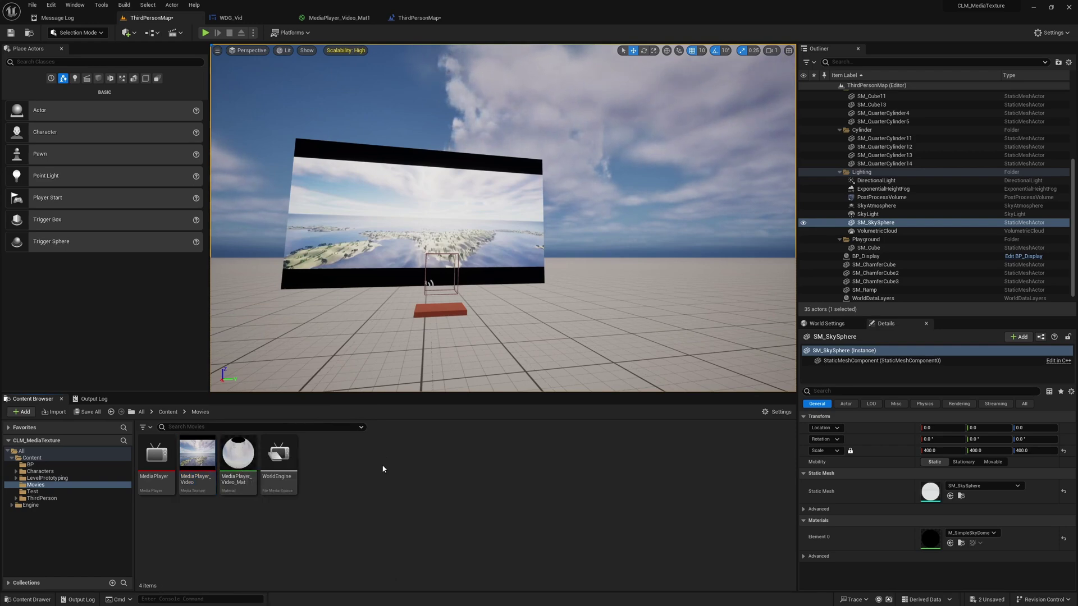
Step: Show the Movies folder in the file explorer, locate WorldEngine.mp4, and check the WorldEngine media source's file path
{"action": "right_click", "coordinate": [34, 485]}
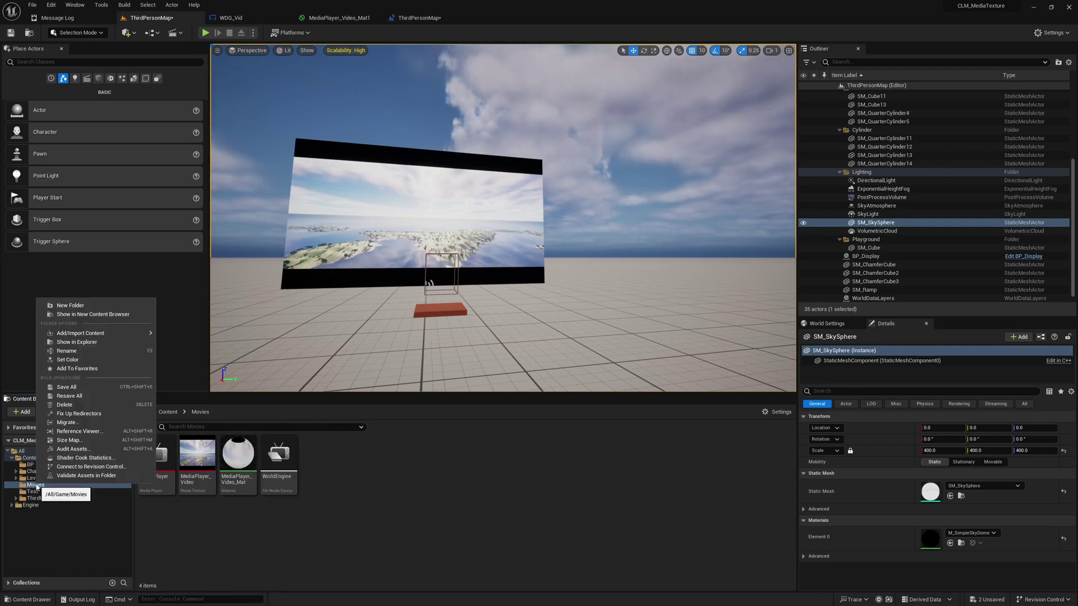
{"action": "left_click", "coordinate": [77, 343]}
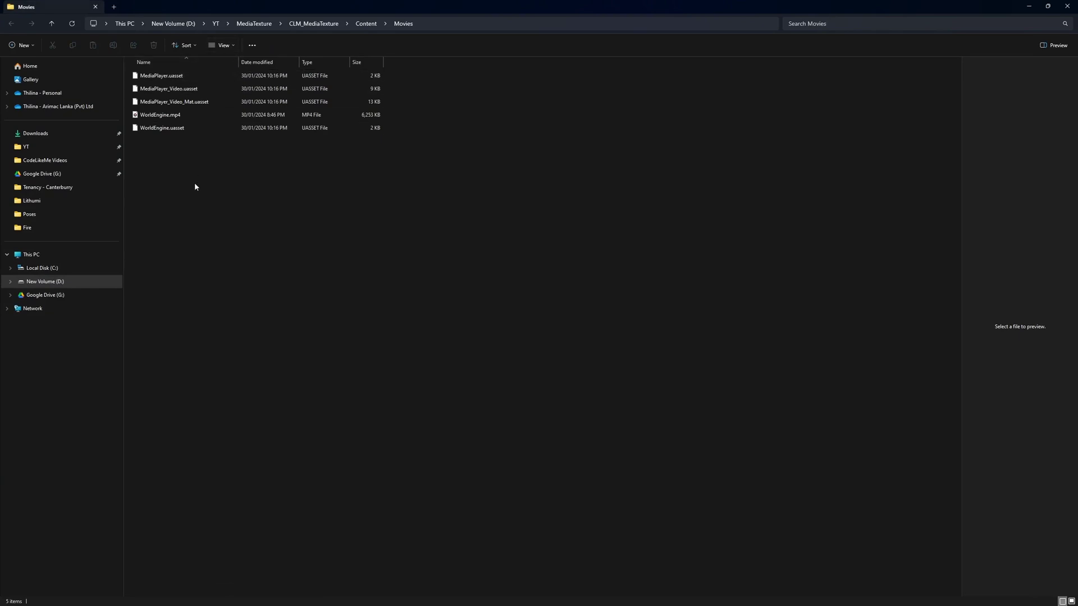
{"action": "left_click", "coordinate": [168, 115]}
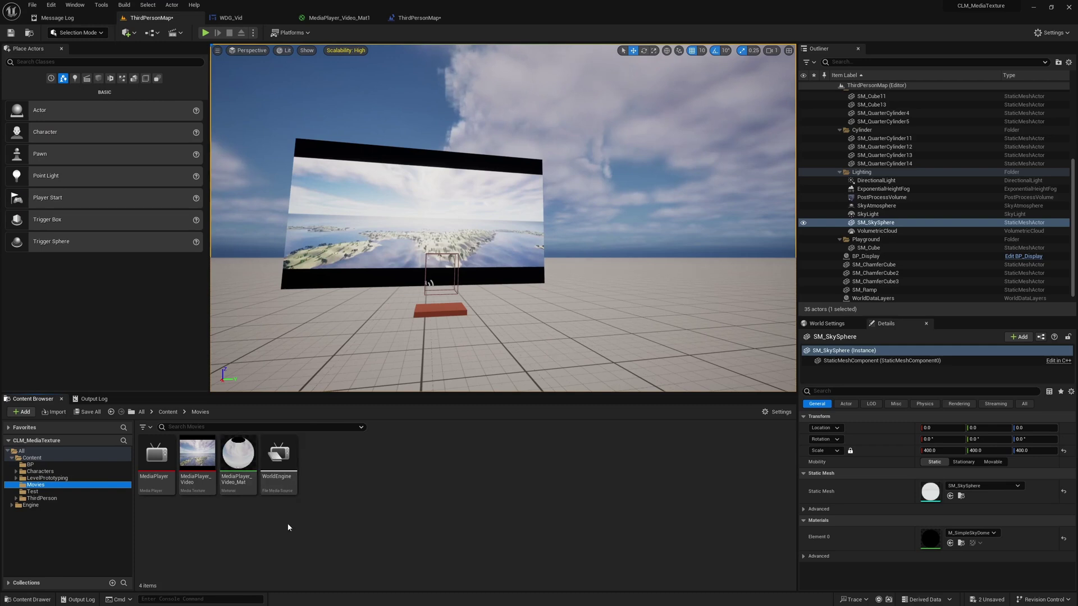
{"action": "mouse_move", "coordinate": [286, 461]}
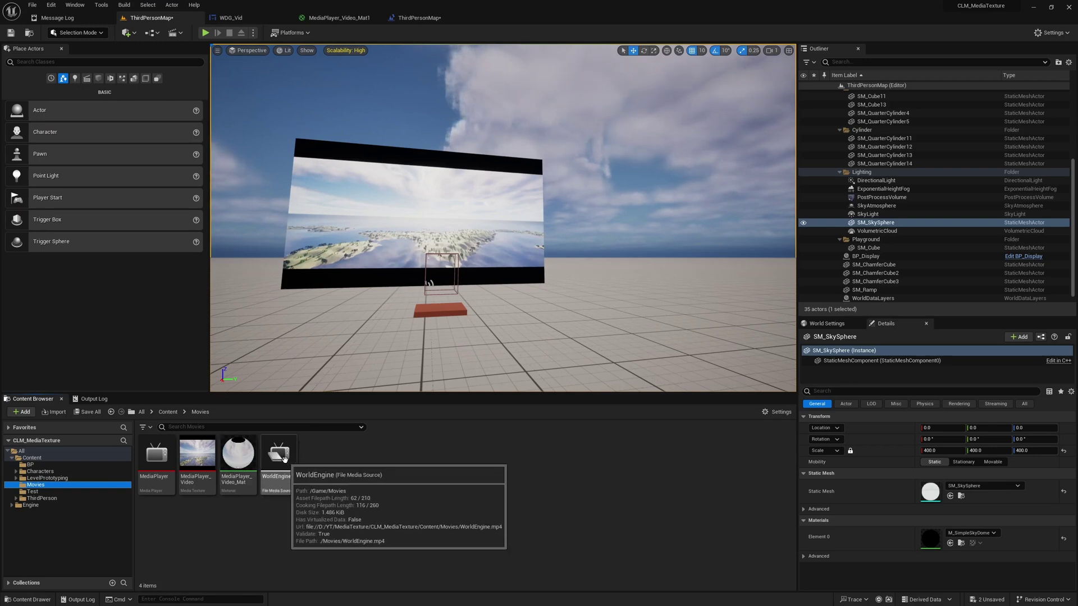
{"action": "left_click", "coordinate": [411, 484]}
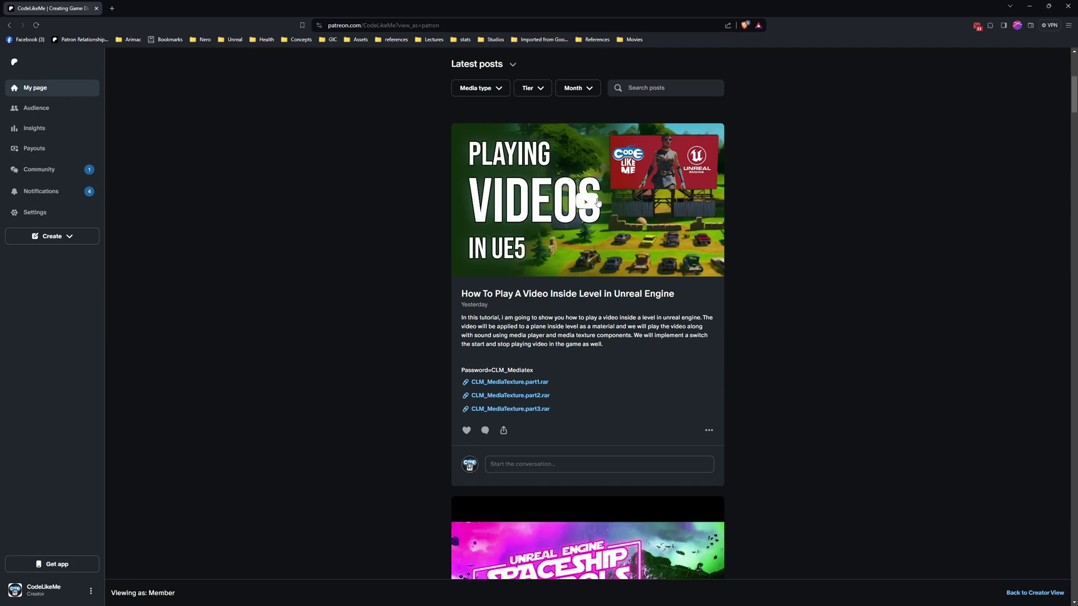
{"action": "left_click", "coordinate": [597, 202]}
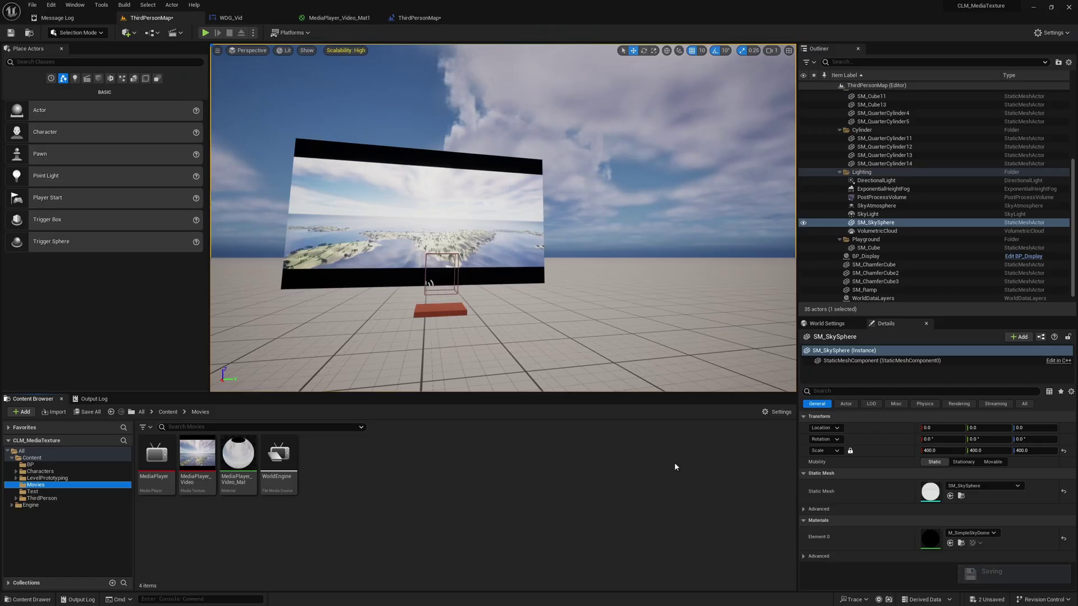
{"action": "left_click_drag", "start_coordinate": [281, 458], "coordinate": [274, 469]}
{"action": "left_click", "coordinate": [471, 496]}
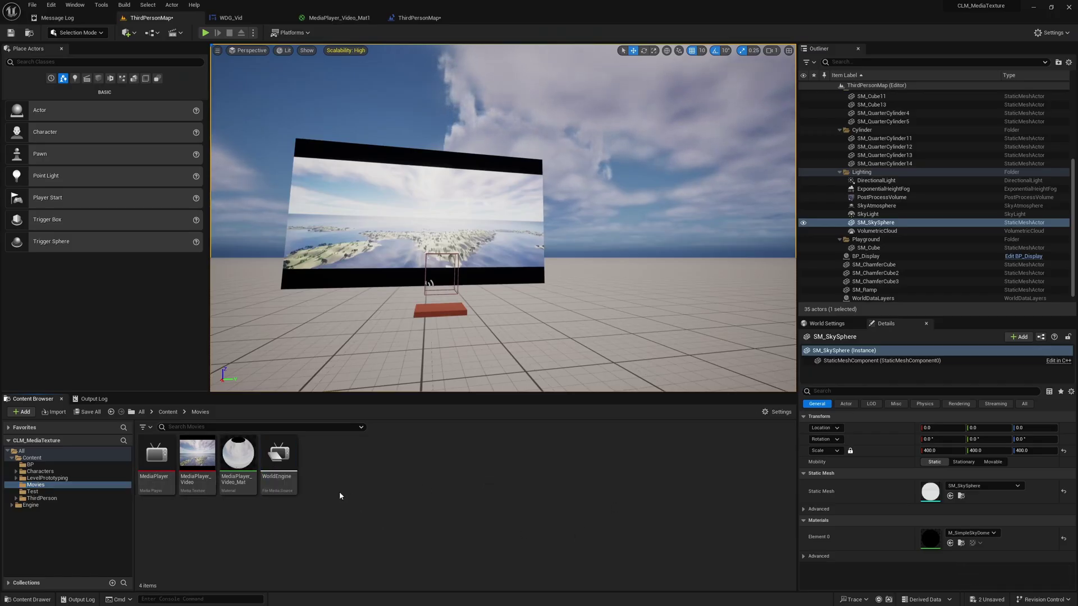
{"action": "right_click_drag", "start_coordinate": [359, 337], "coordinate": [449, 376]}
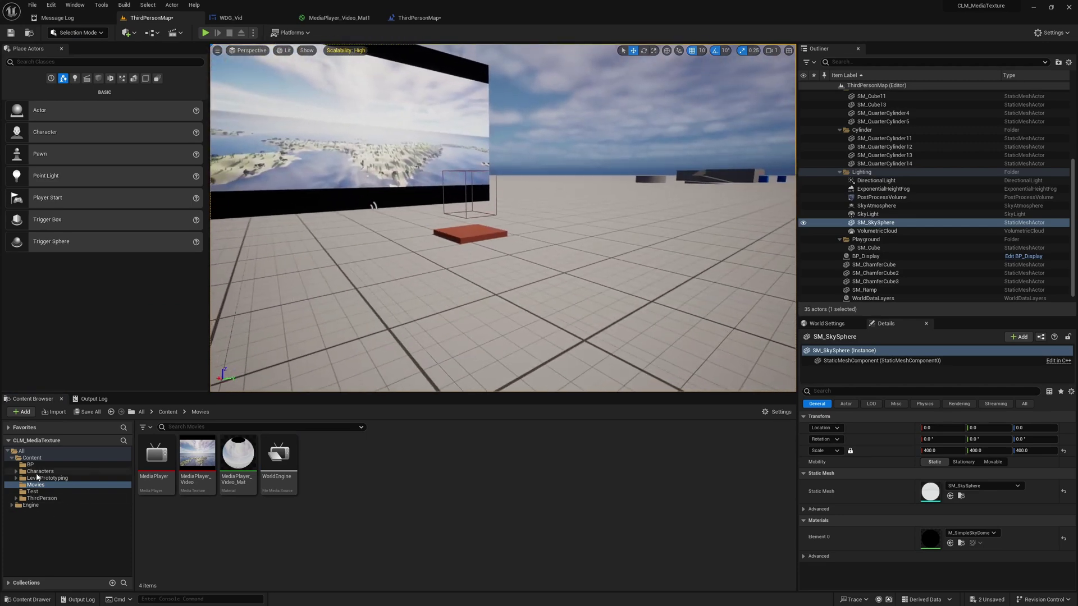
Step: Open the WDG_Cutscene widget from the BP folder for editing and add a Canvas Panel as its root
{"action": "left_click", "coordinate": [30, 464]}
{"action": "left_click", "coordinate": [232, 453]}
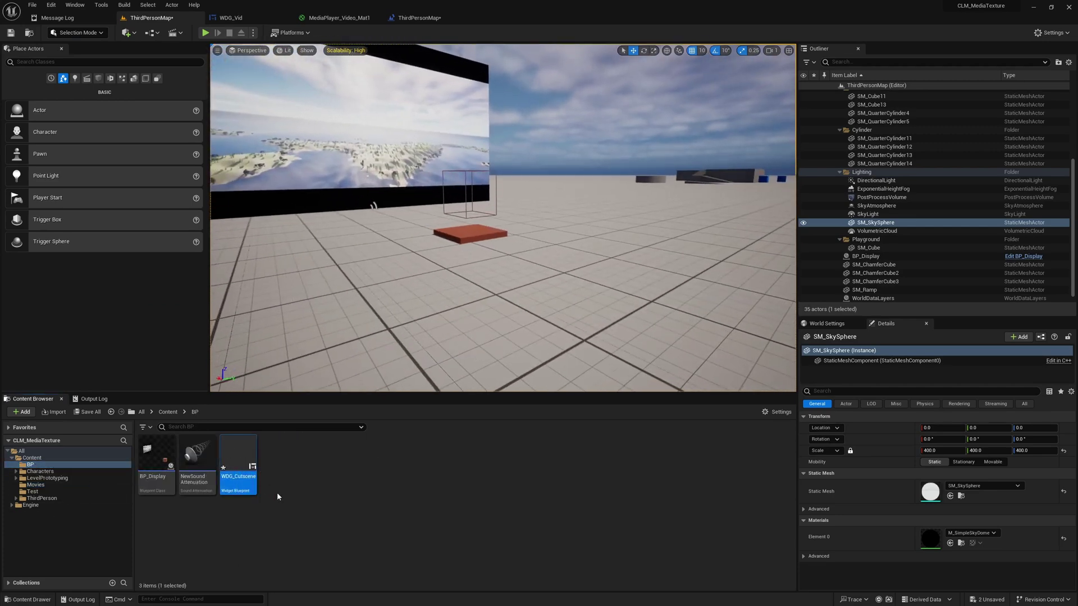
{"action": "double_click", "coordinate": [236, 455]}
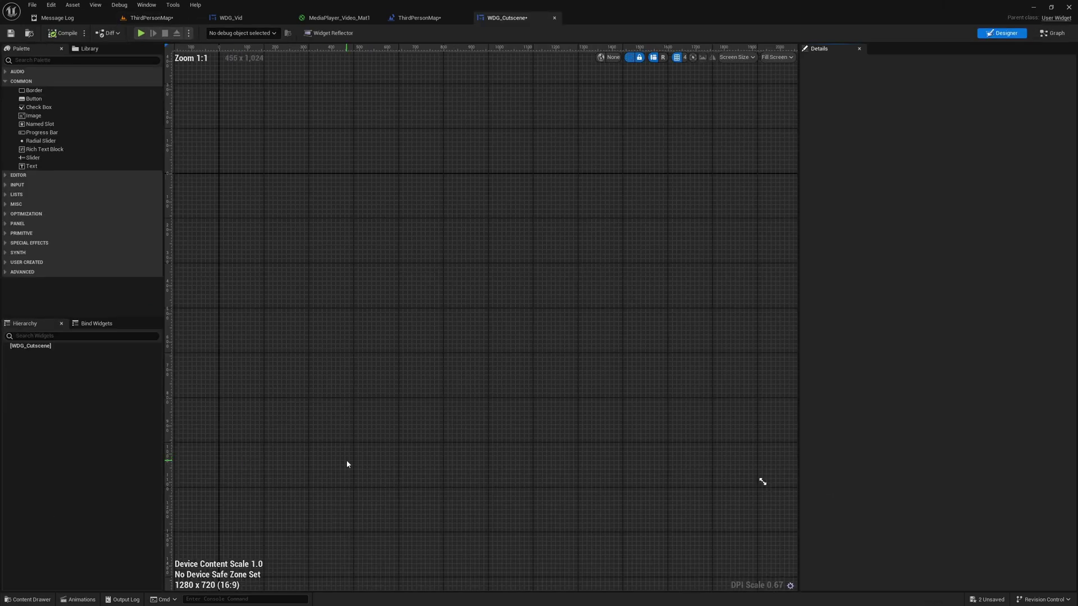
{"action": "left_click", "coordinate": [46, 59]}
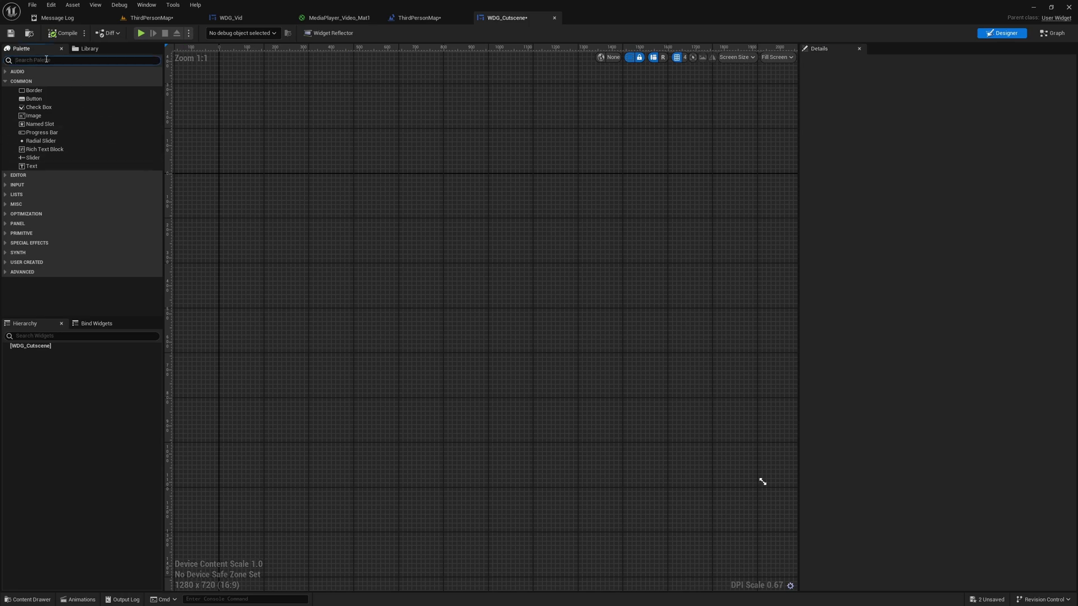
{"action": "type", "text": "canv"}
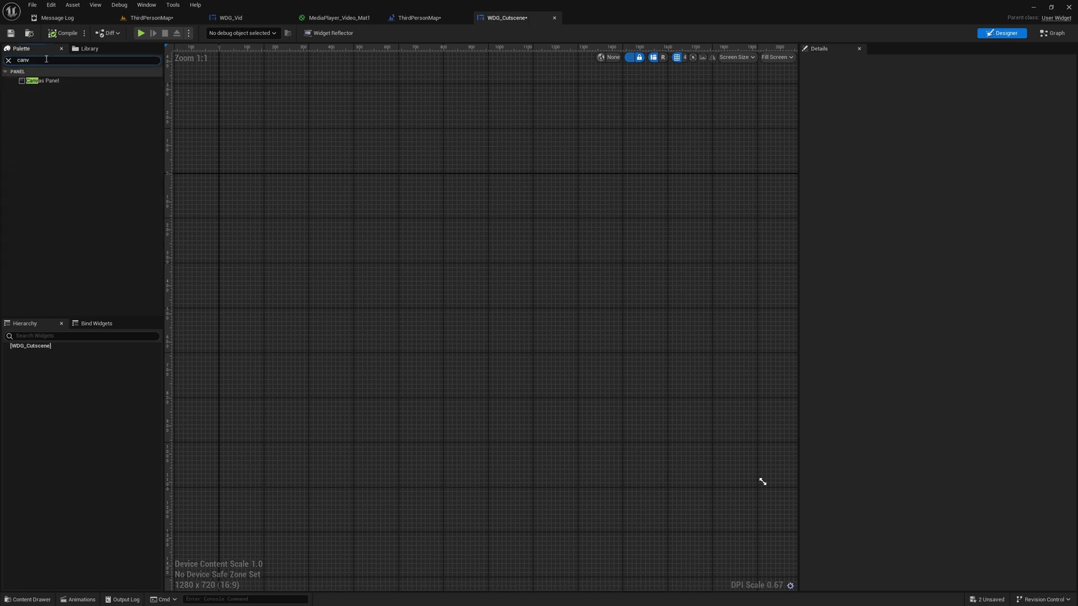
{"action": "left_click_drag", "start_coordinate": [39, 80], "coordinate": [455, 292]}
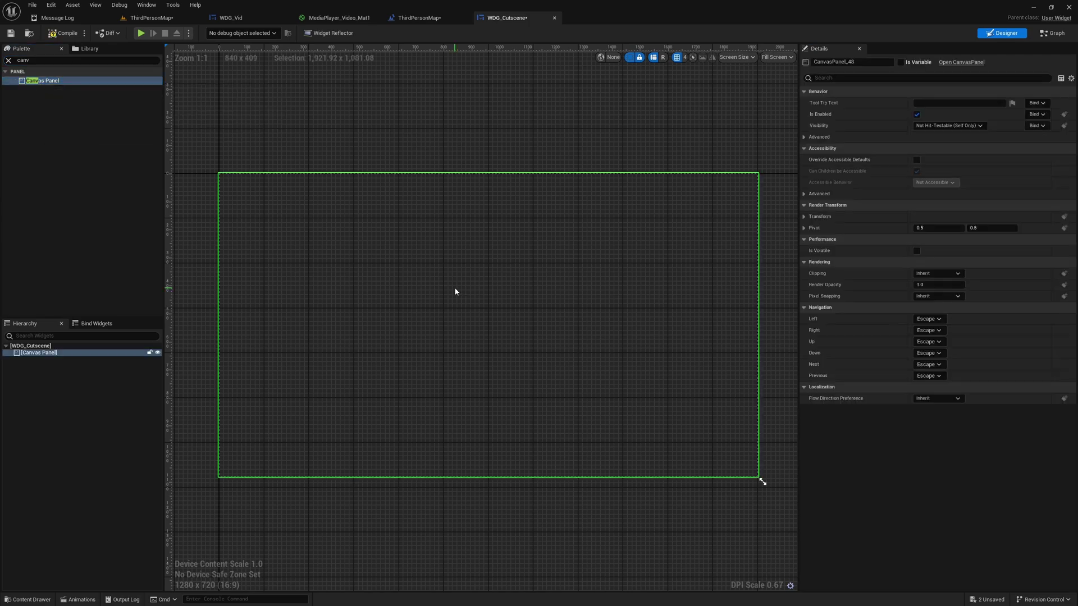
Step: Add an Image widget under the Canvas Panel and rename it ImgVideo
{"action": "left_click", "coordinate": [9, 60]}
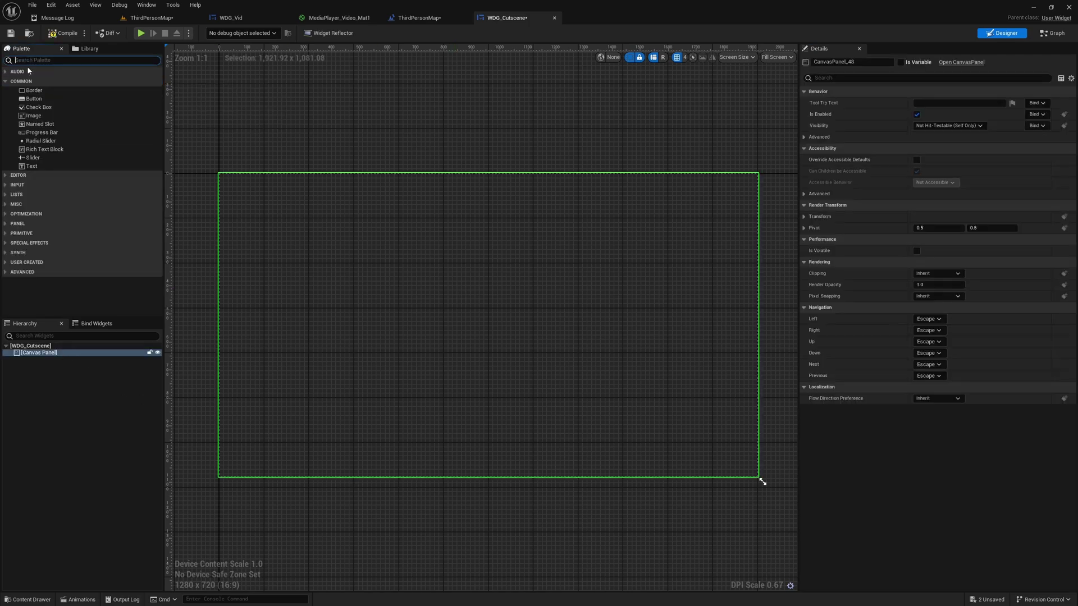
{"action": "left_click_drag", "start_coordinate": [39, 118], "coordinate": [33, 358]}
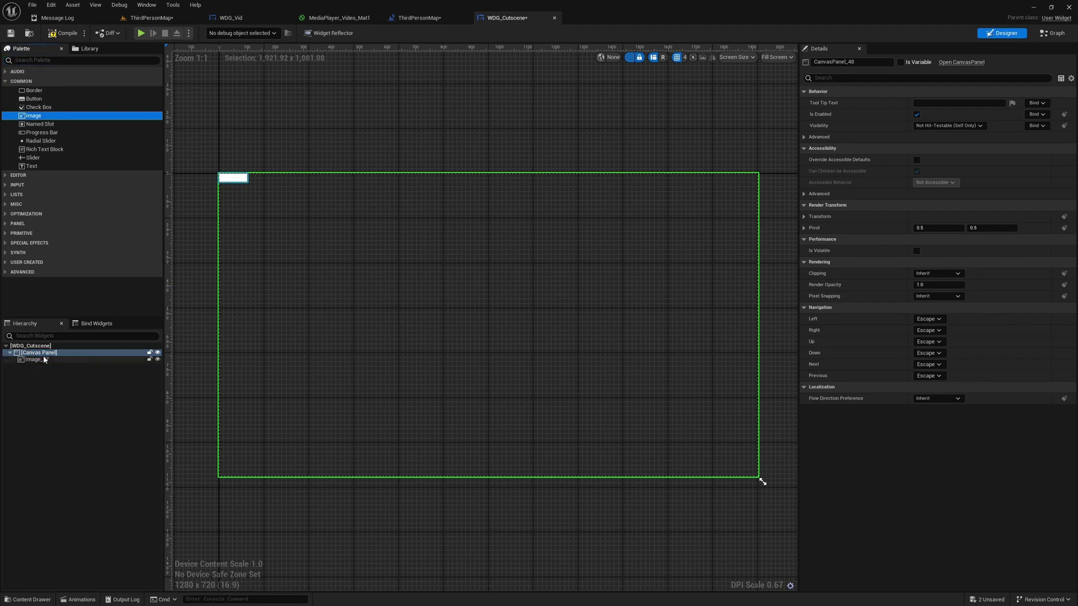
{"action": "double_click", "coordinate": [31, 361]}
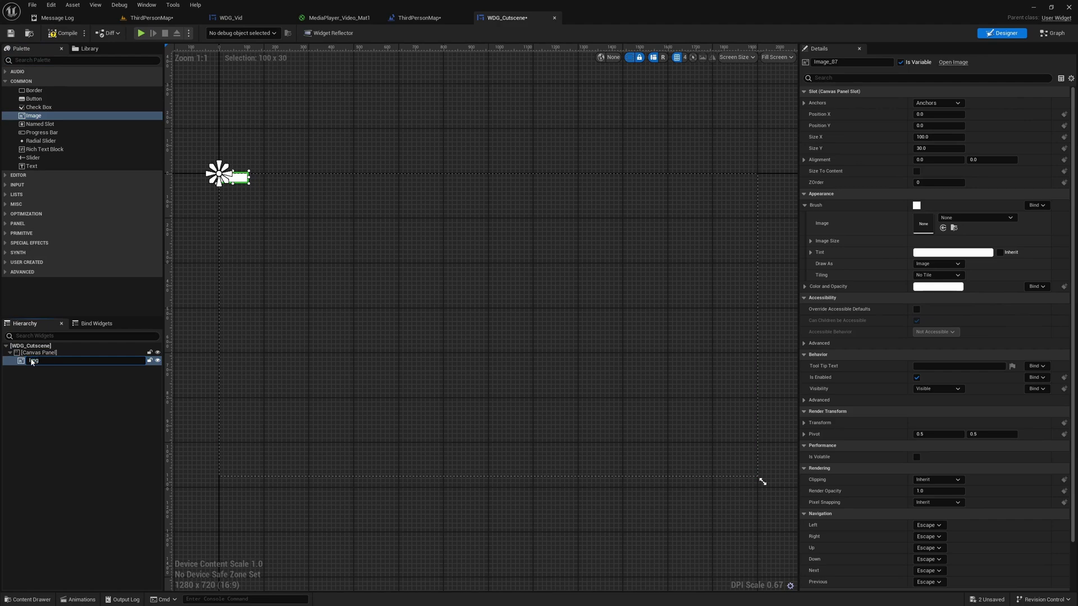
{"action": "type", "text": "ImgVideo"}
{"action": "key", "text": "Return"}
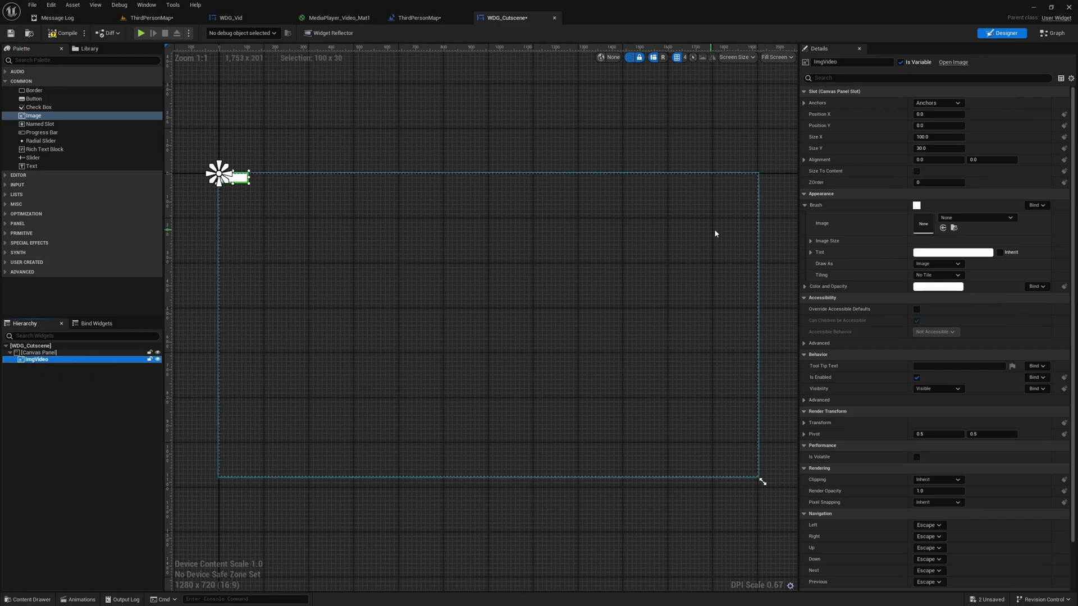
Step: Anchor ImgVideo to stretch across the whole canvas and set its right and bottom offsets to 0
{"action": "left_click", "coordinate": [937, 103]}
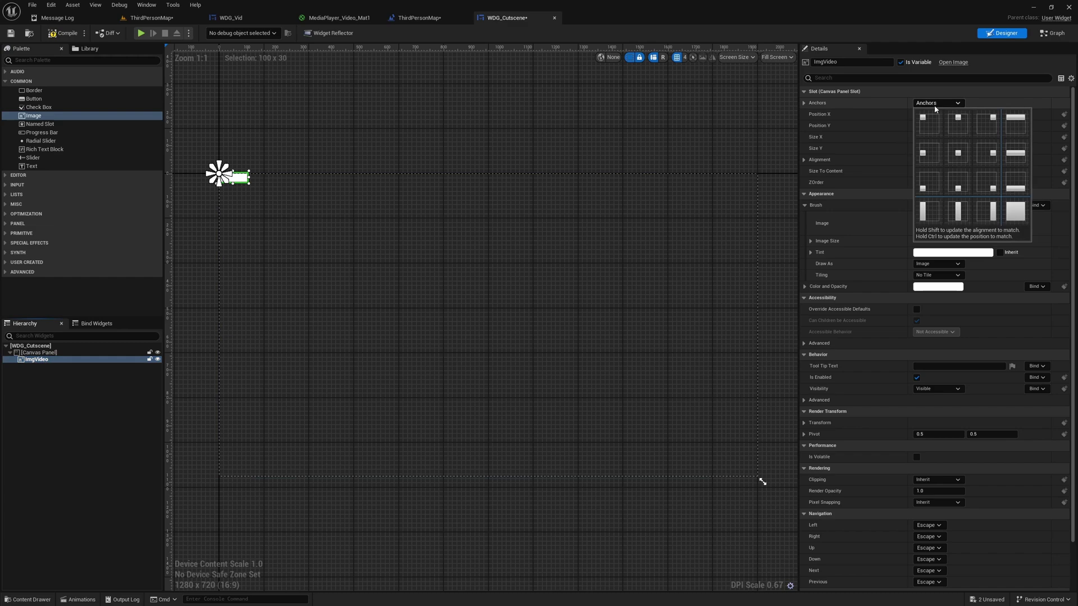
{"action": "left_click", "coordinate": [1020, 218]}
{"action": "left_click", "coordinate": [943, 137]}
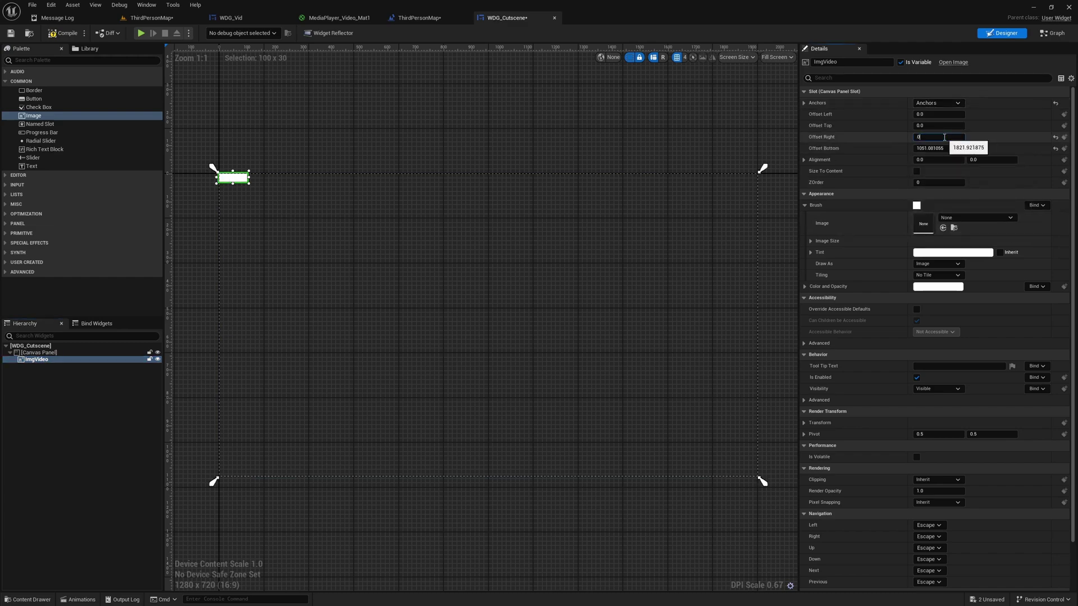
{"action": "key", "text": "Tab"}
{"action": "type", "text": "0"}
{"action": "key", "text": "Return"}
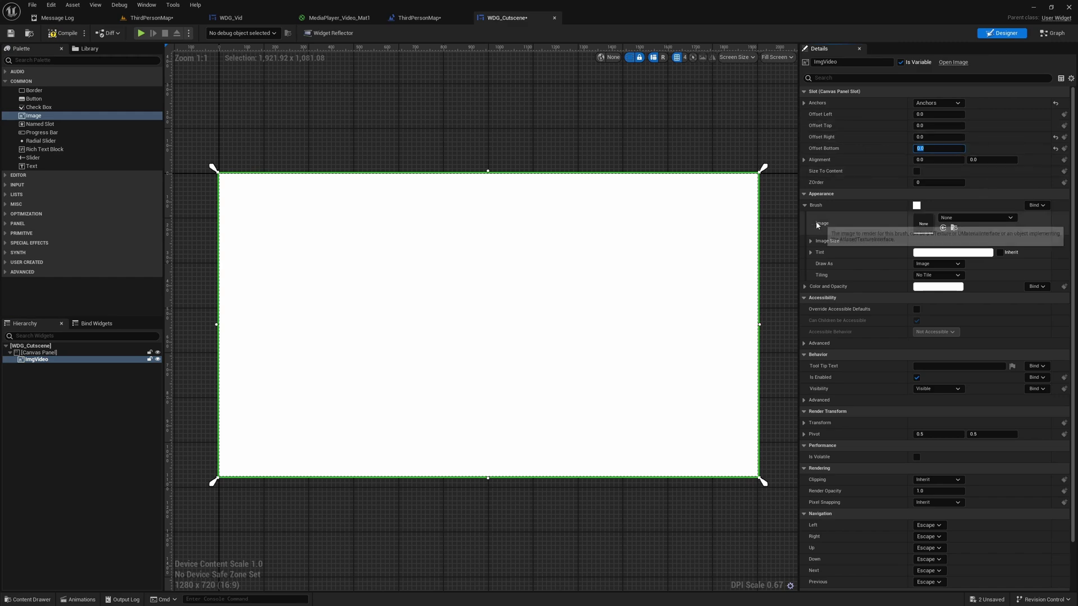
Step: Try to assign the MediaPlayer_Video media texture from the Movies folder as ImgVideo's brush image
{"action": "left_click", "coordinate": [145, 17]}
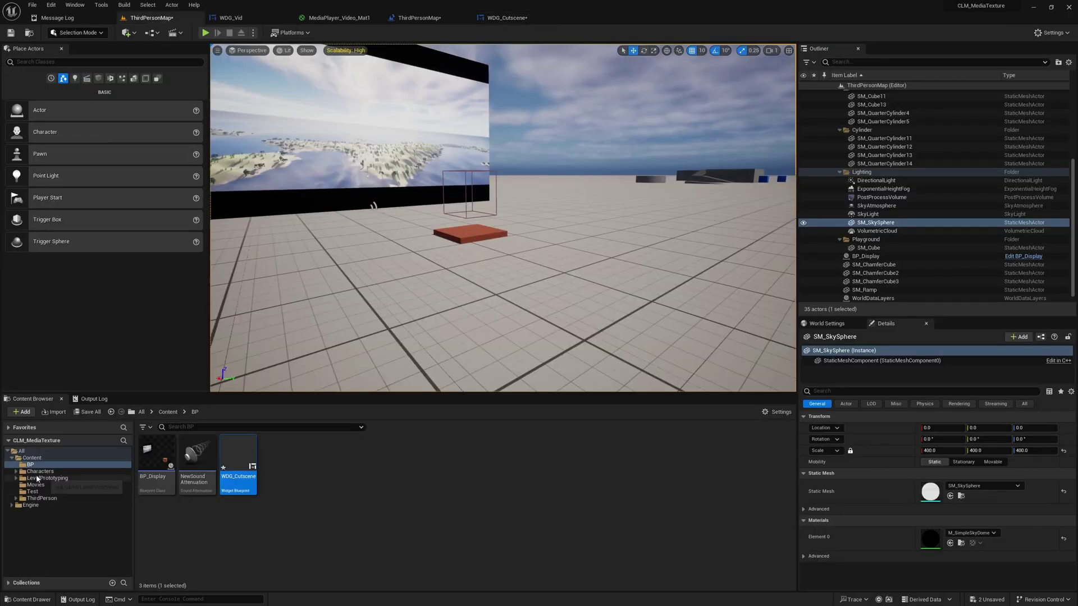
{"action": "left_click", "coordinate": [39, 486]}
{"action": "left_click", "coordinate": [198, 455]}
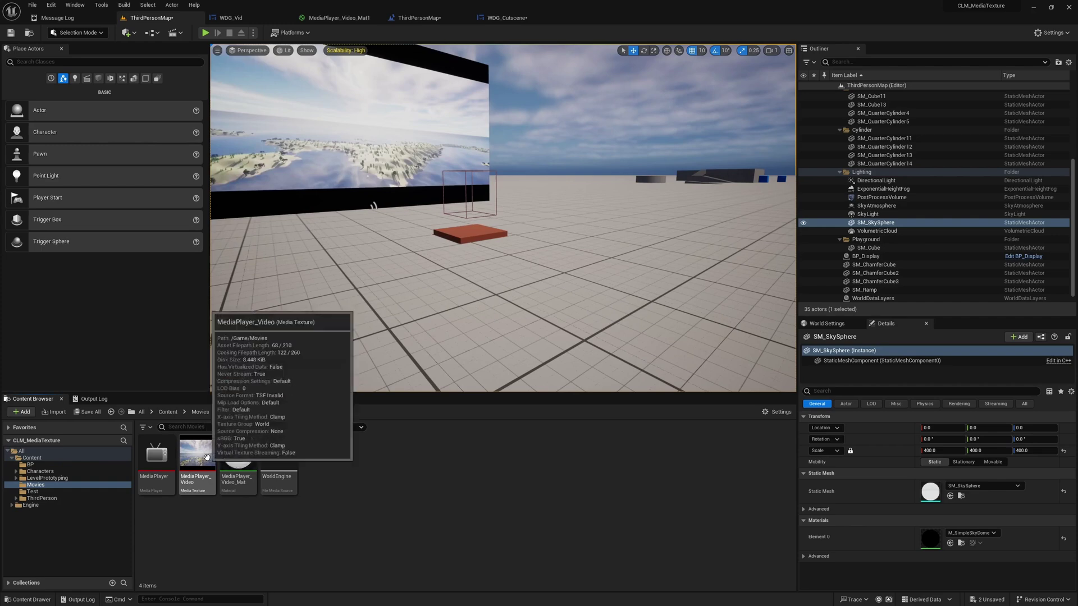
{"action": "left_click_drag", "start_coordinate": [199, 453], "coordinate": [925, 223]}
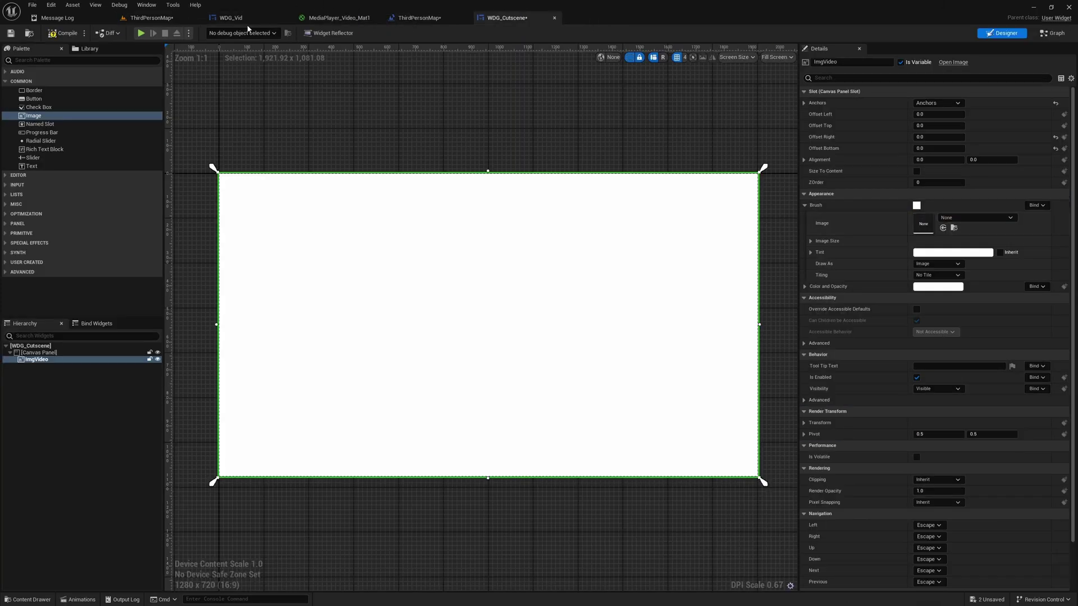
Step: Create a material from the MediaPlayer_Video texture in the Movies folder, name it M_VideoUI and open it for editing
{"action": "left_click", "coordinate": [159, 19]}
{"action": "right_click", "coordinate": [197, 456]}
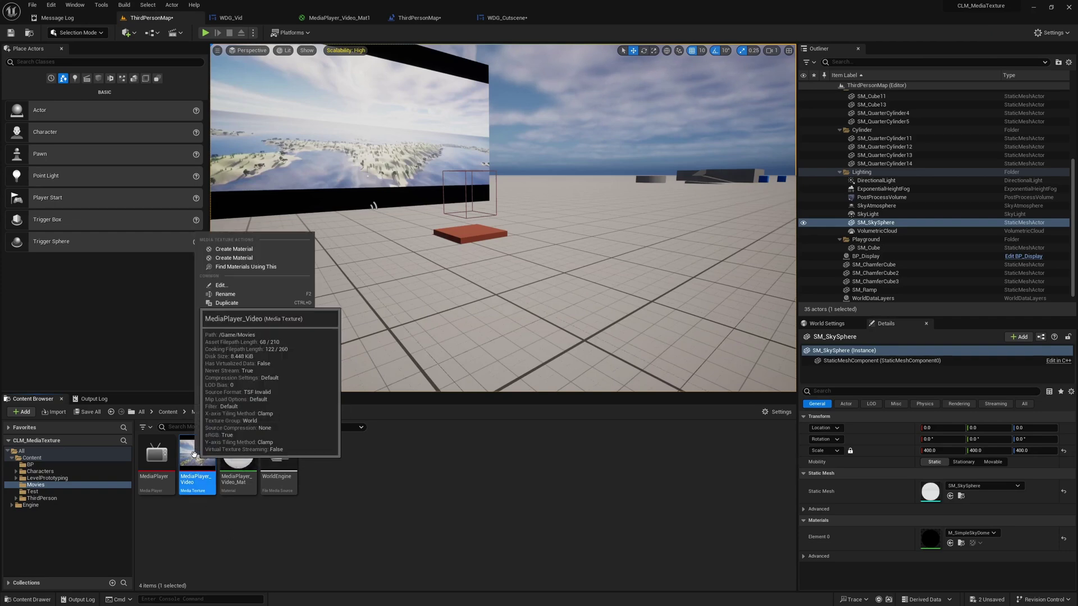
{"action": "left_click", "coordinate": [234, 249]}
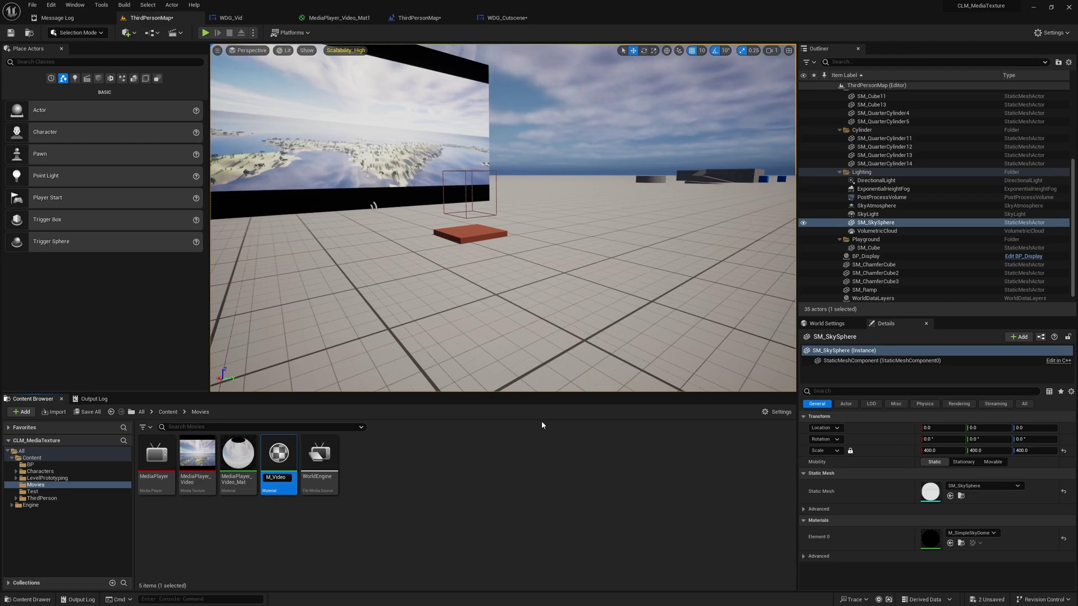
{"action": "type", "text": "I"}
{"action": "key", "text": "Return"}
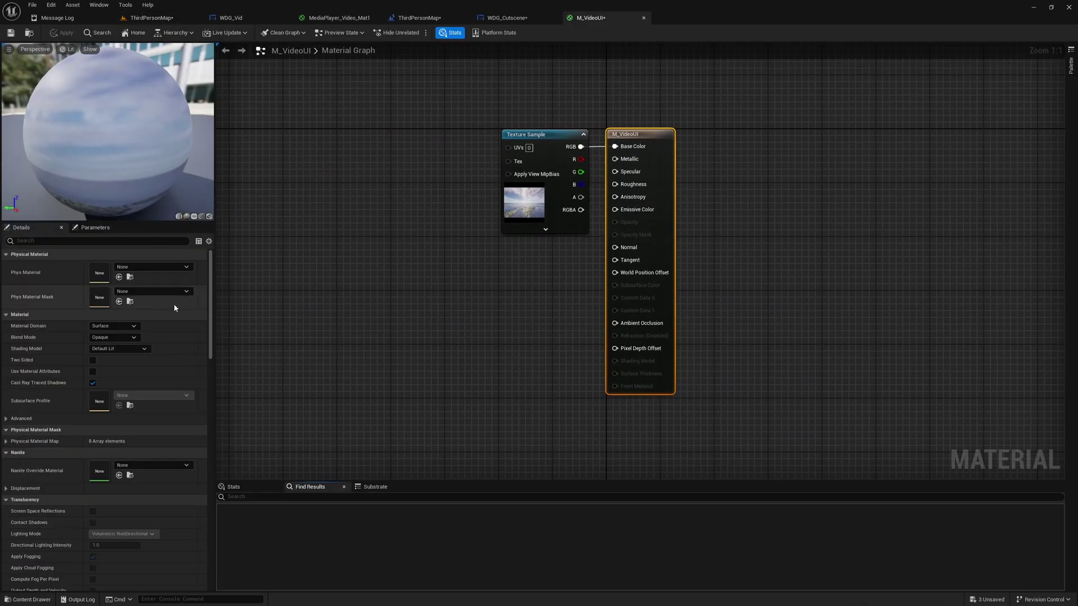
Step: Set M_VideoUI's material domain to User Interface, space its result node apart from the Texture Sample, and apply the material
{"action": "left_click", "coordinate": [453, 295]}
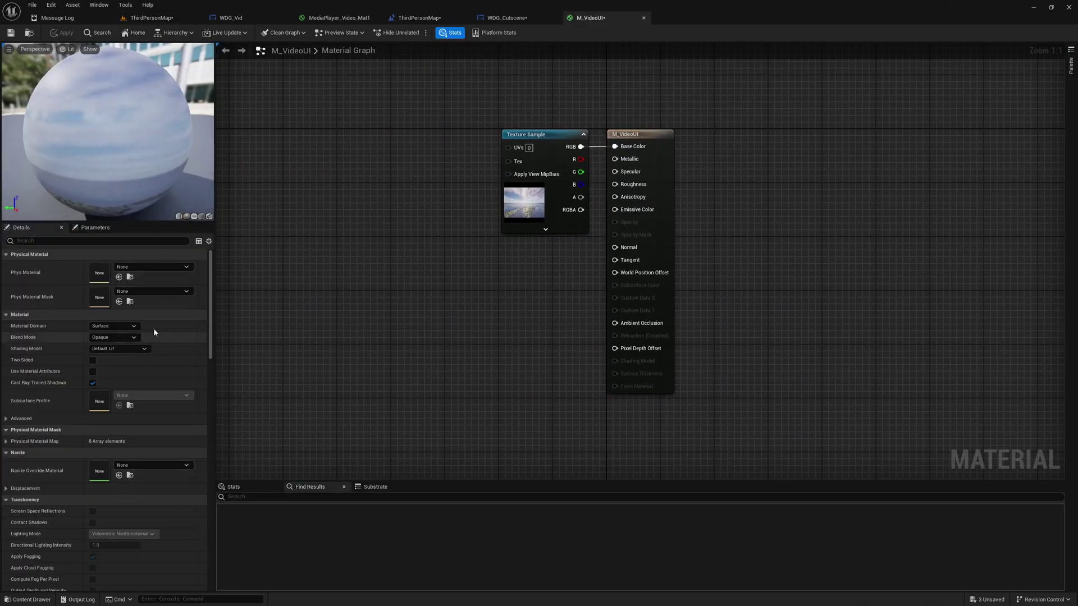
{"action": "left_click", "coordinate": [114, 326]}
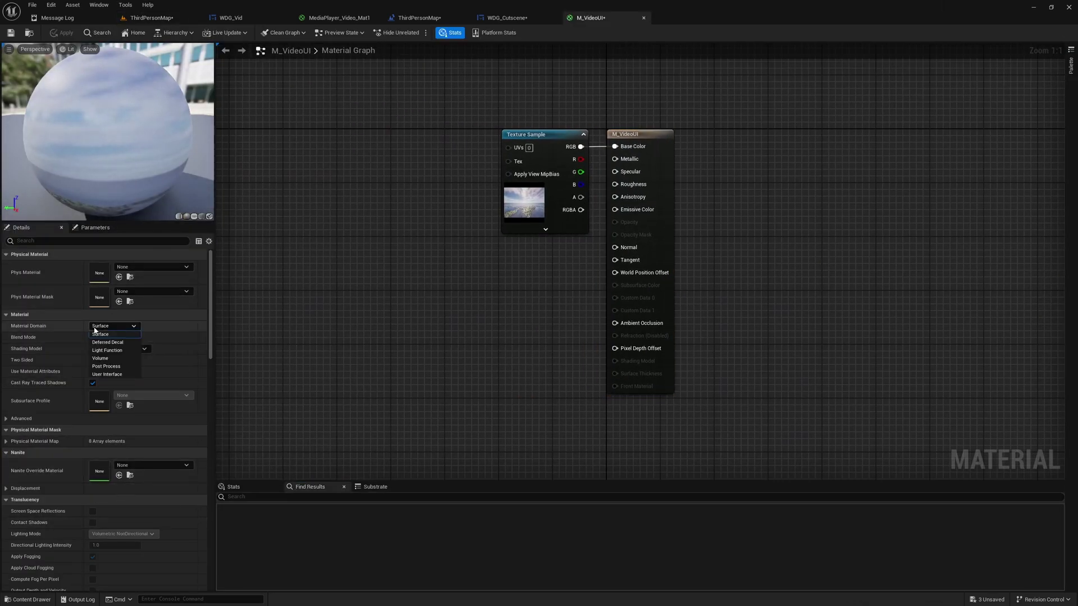
{"action": "left_click", "coordinate": [112, 376]}
{"action": "left_click_drag", "start_coordinate": [583, 137], "coordinate": [655, 153]}
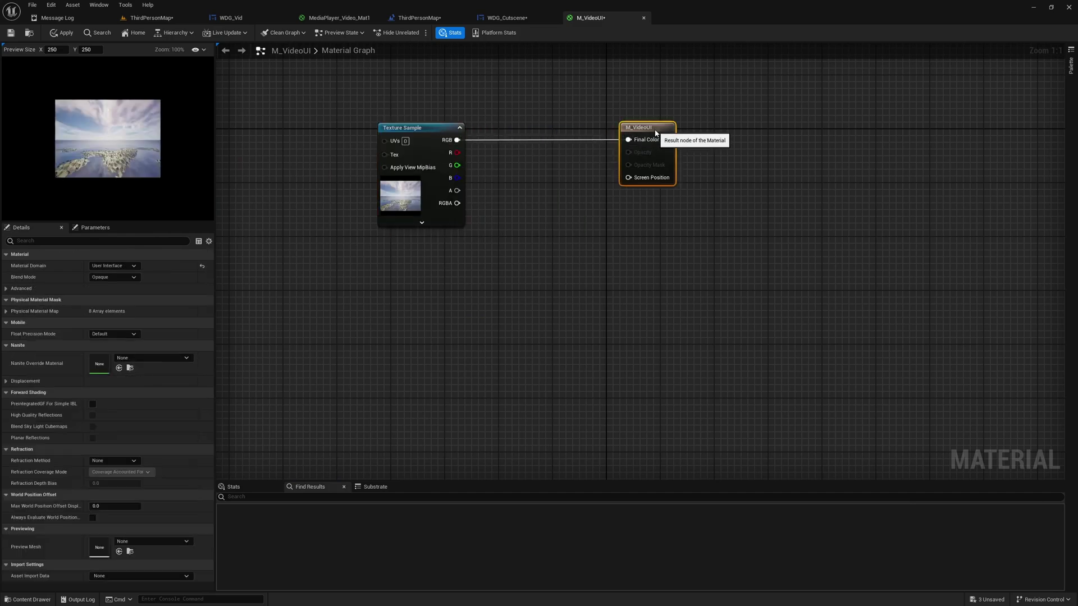
{"action": "left_click", "coordinate": [60, 35]}
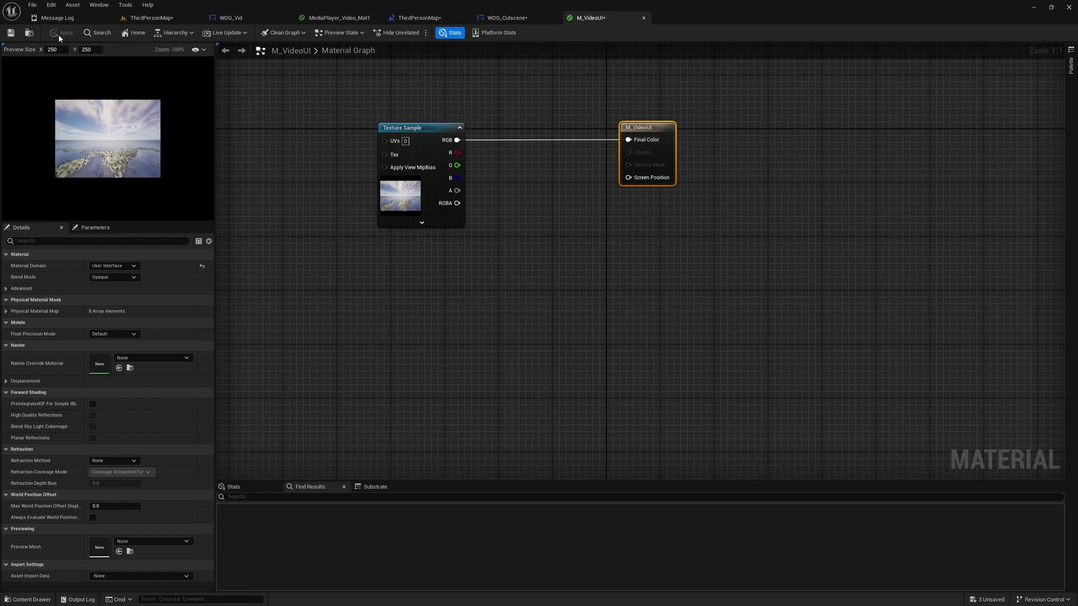
Step: Select M_VideoUI in the Movies folder and assign it as the brush image of ImgVideo in WDG_Cutscene
{"action": "left_click", "coordinate": [29, 33]}
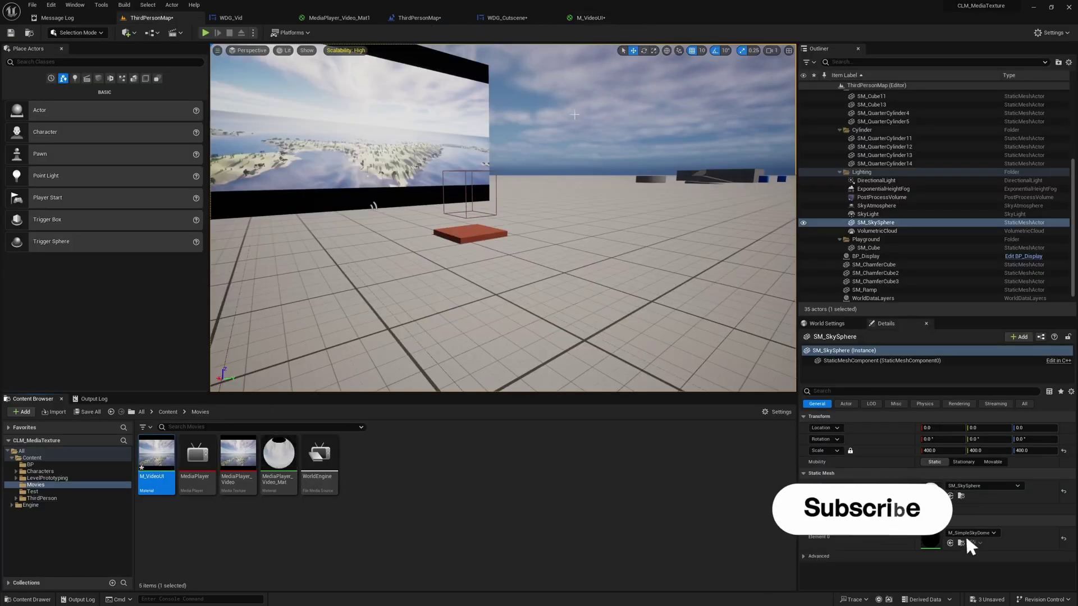
{"action": "left_click", "coordinate": [506, 17]}
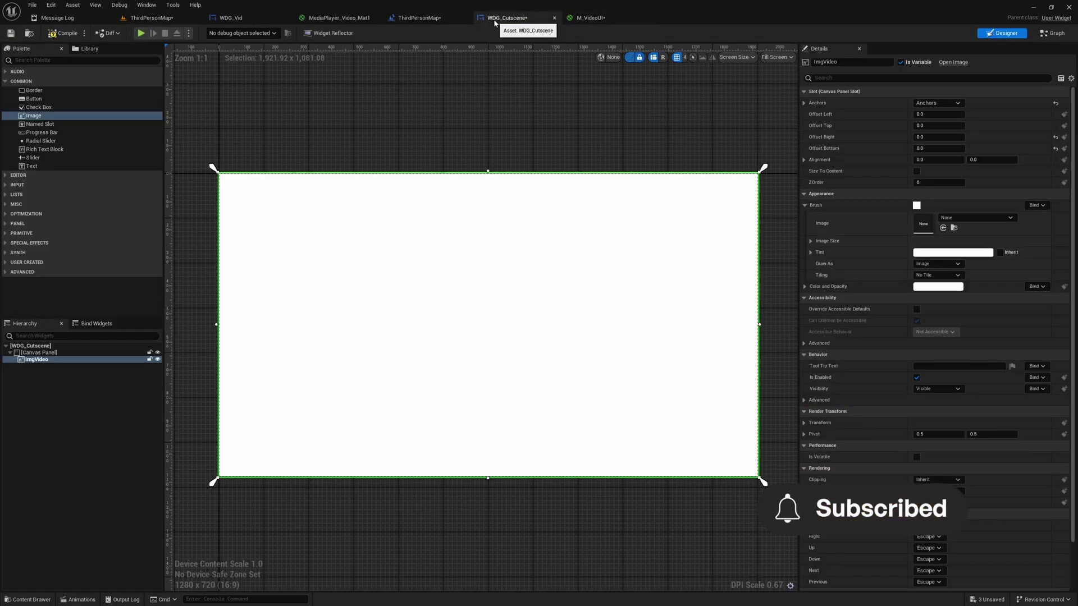
{"action": "left_click", "coordinate": [943, 228]}
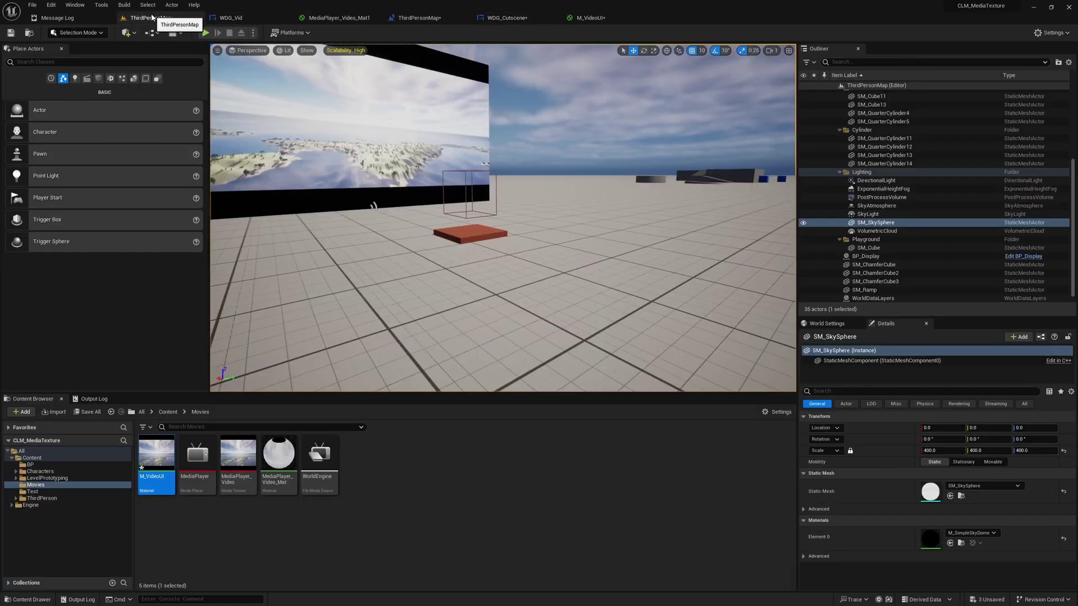
Step: Play the WorldEngine source in the MediaPlayer asset, check its playback on ImgVideo in WDG_Cutscene, and close the MediaPlayer editor
{"action": "left_click", "coordinate": [151, 17]}
{"action": "double_click", "coordinate": [197, 458]}
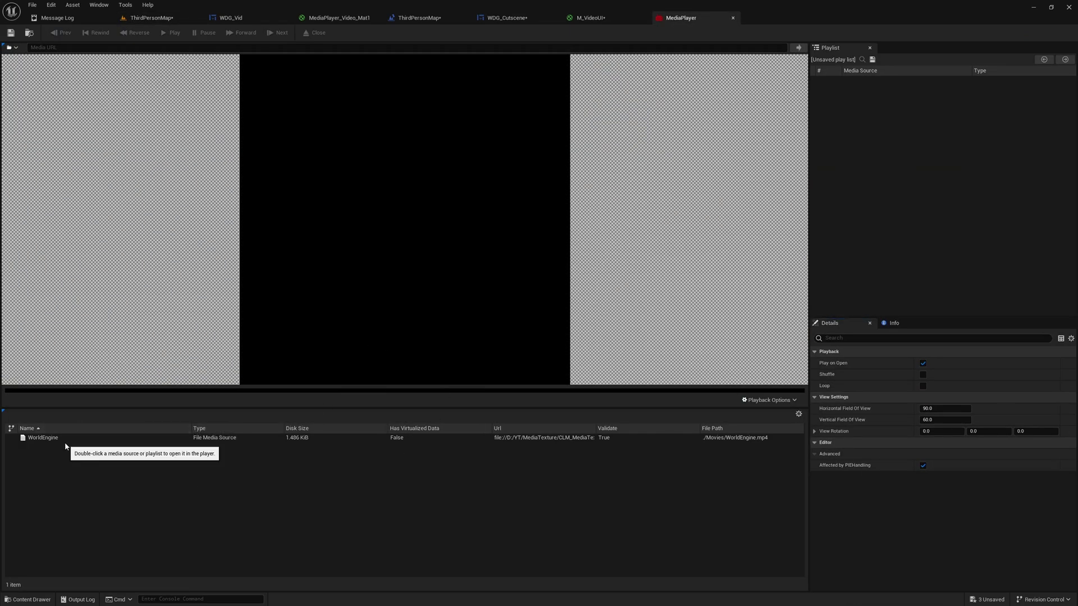
{"action": "double_click", "coordinate": [67, 438]}
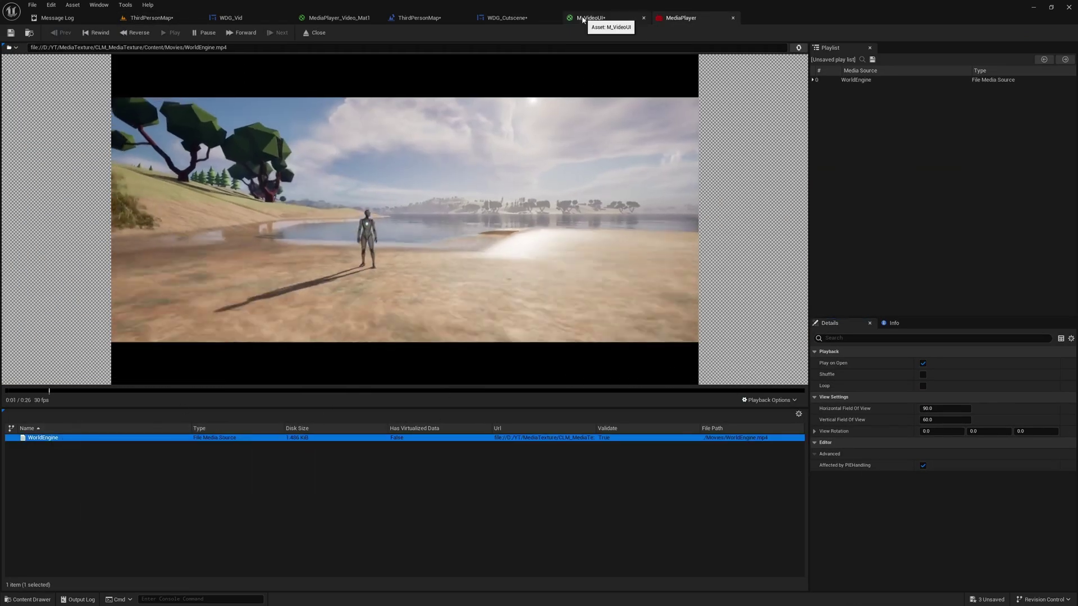
{"action": "left_click", "coordinate": [507, 17]}
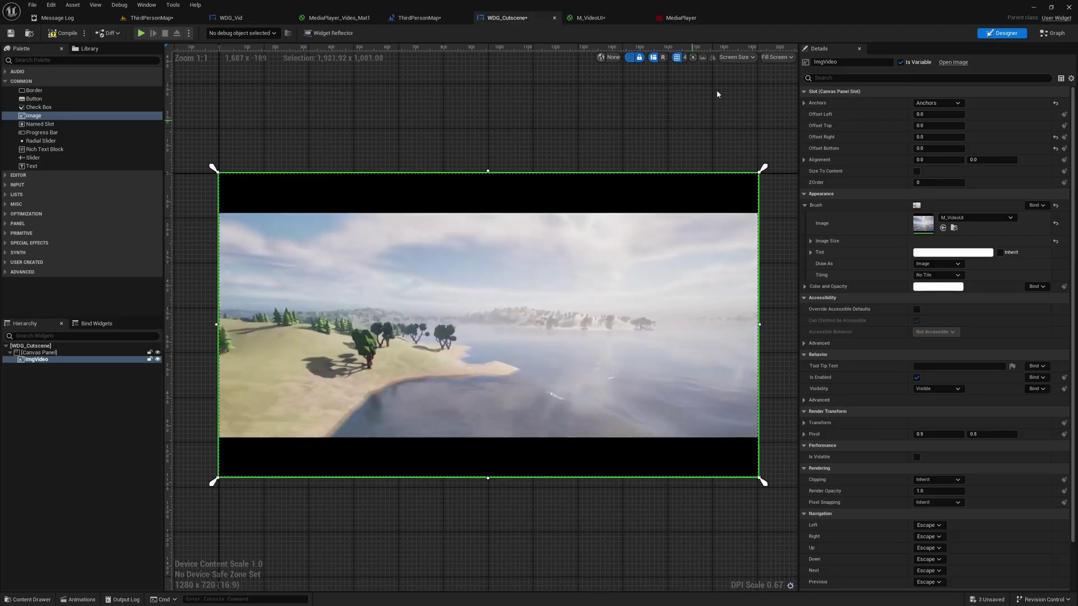
{"action": "left_click", "coordinate": [733, 17]}
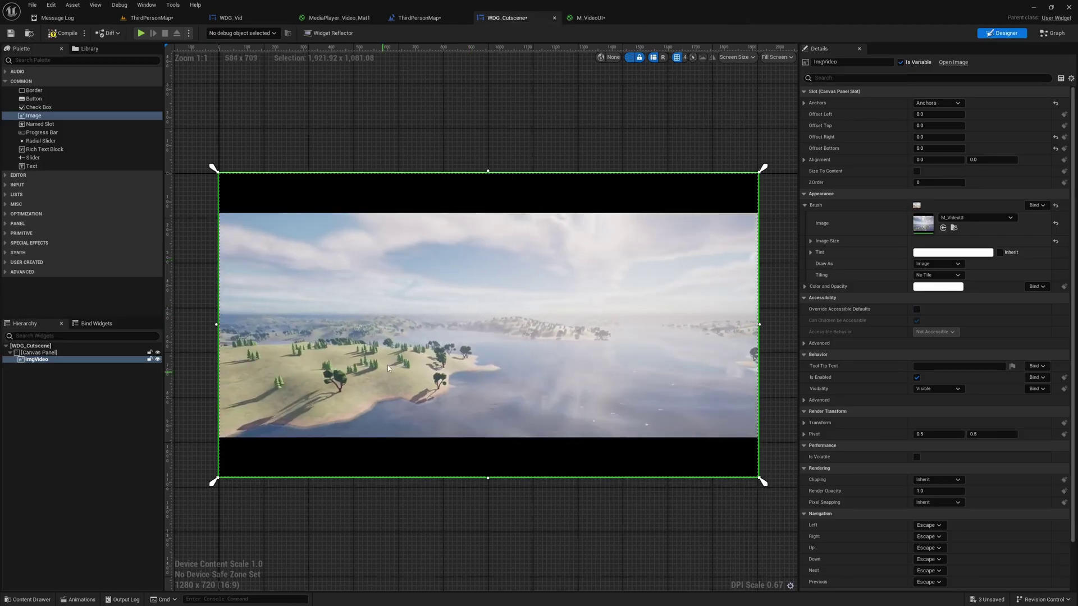
{"action": "left_click", "coordinate": [430, 107]}
Step: Create an Actor-based Blueprint Class named BP_CutsceneTrigger in the BP folder and open it for editing
{"action": "left_click", "coordinate": [144, 17]}
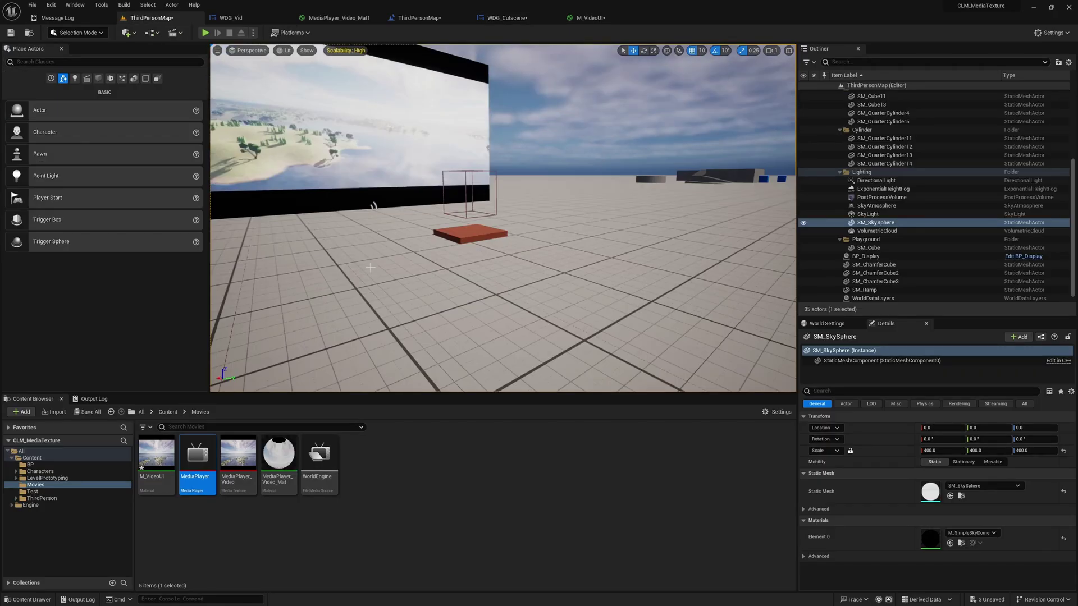
{"action": "right_click_drag", "start_coordinate": [367, 263], "coordinate": [249, 200]}
{"action": "right_click_drag", "start_coordinate": [416, 255], "coordinate": [423, 258]}
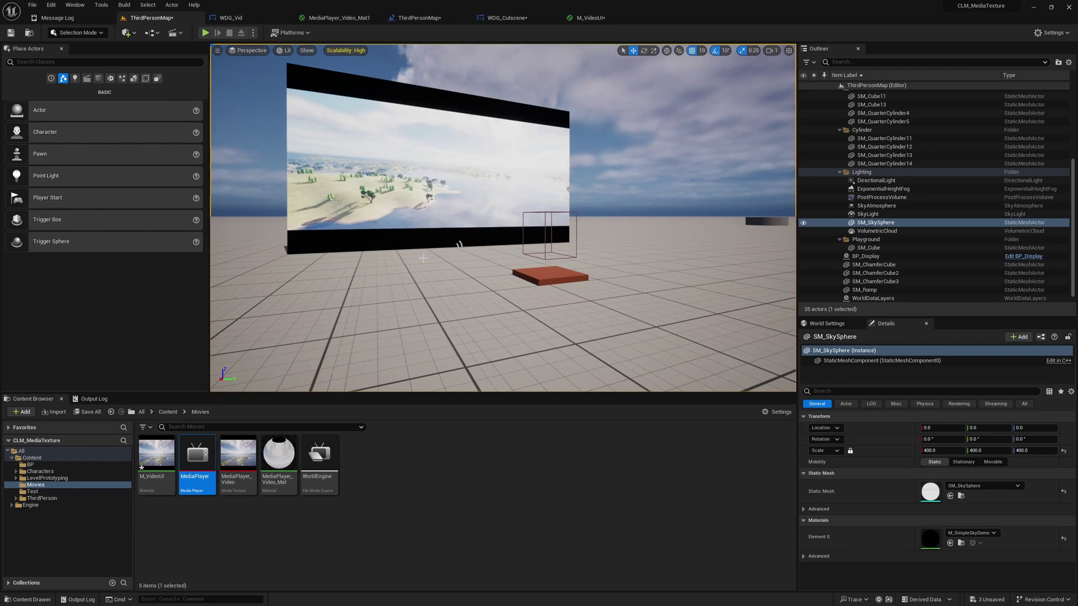
{"action": "right_click_drag", "start_coordinate": [423, 257], "coordinate": [610, 242]}
{"action": "left_click", "coordinate": [31, 465]}
{"action": "right_click", "coordinate": [321, 466]}
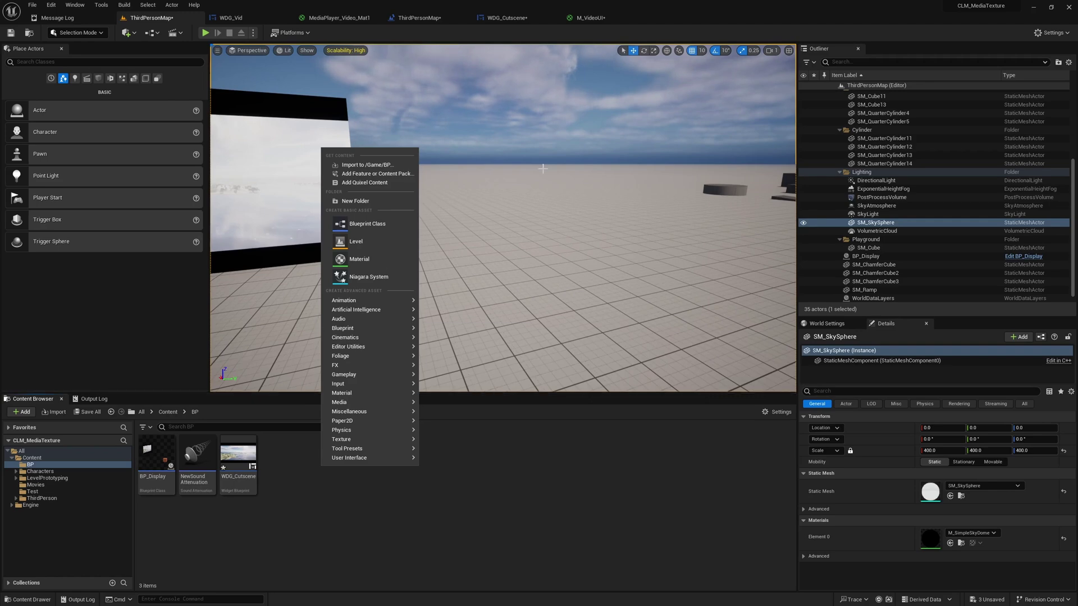
{"action": "left_click", "coordinate": [367, 224]}
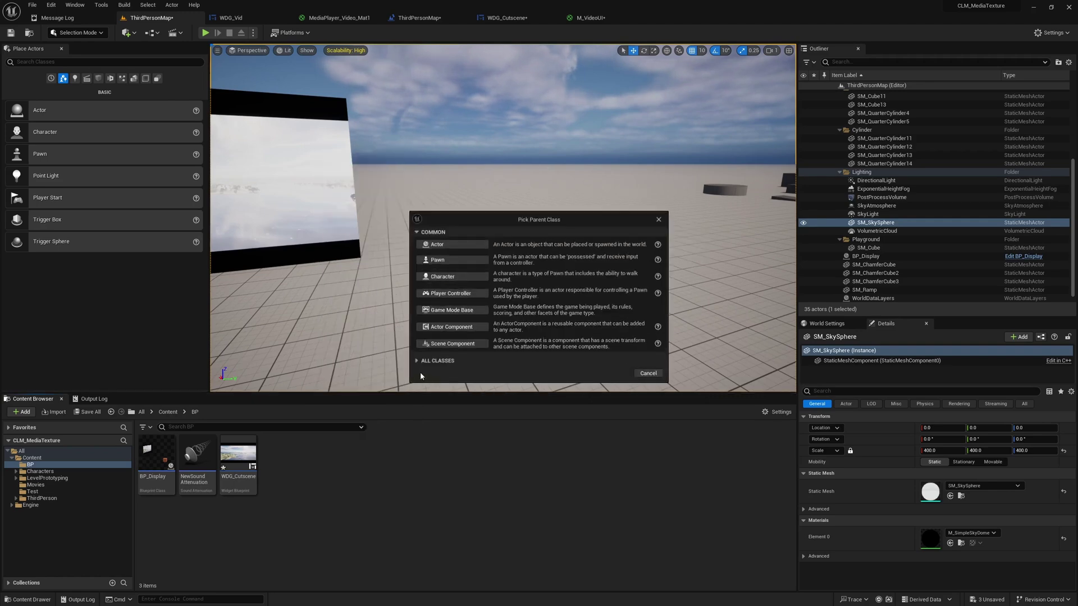
{"action": "left_click", "coordinate": [452, 244]}
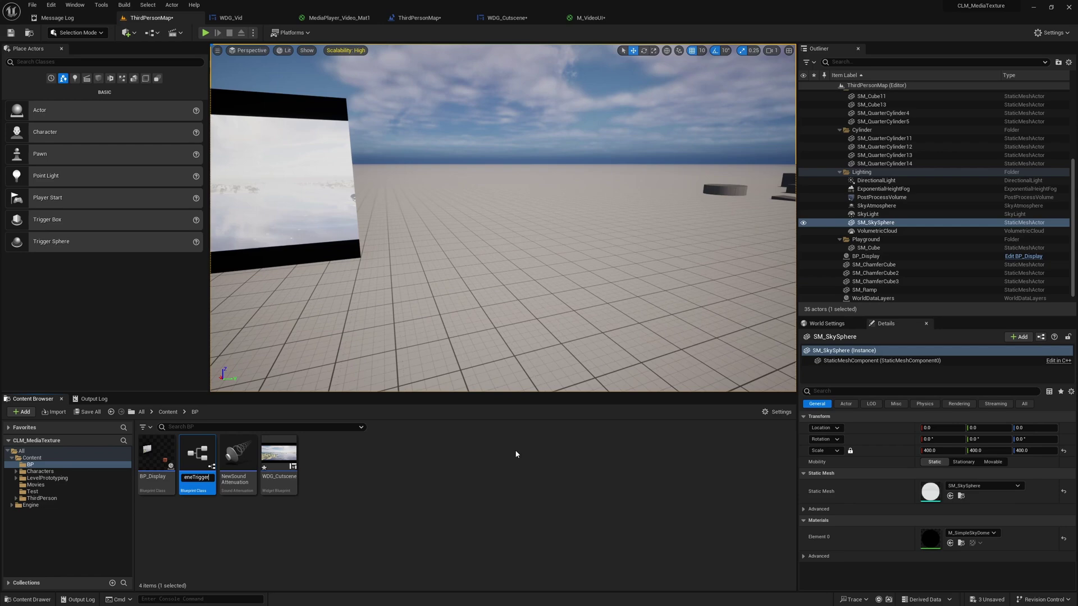
{"action": "key", "text": "Return"}
{"action": "double_click", "coordinate": [171, 465]}
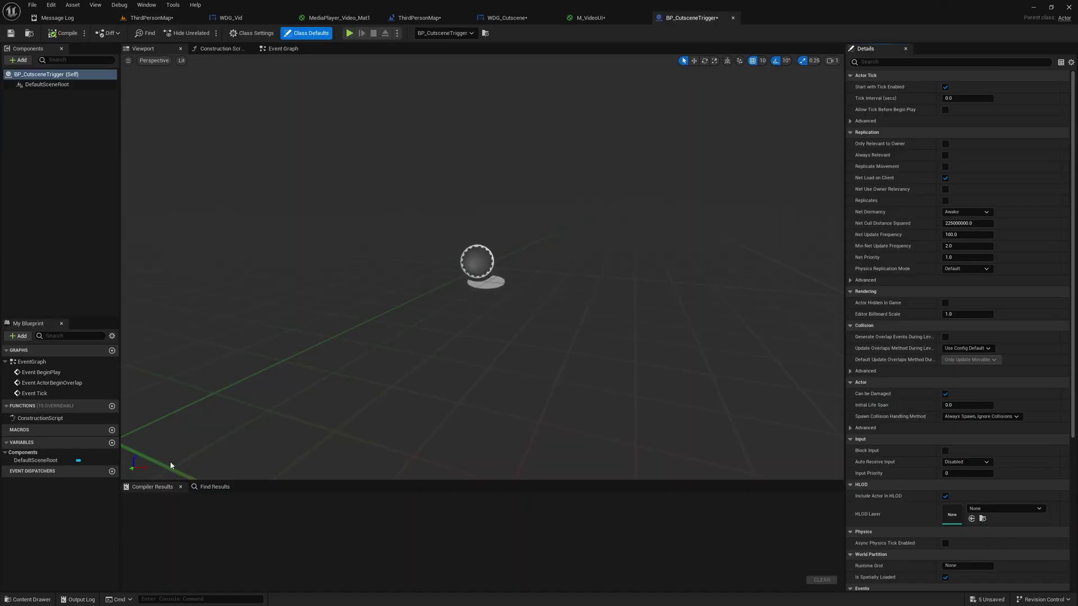
Step: Add a Box Collision component to BP_CutsceneTrigger, keeping the name Box, and inspect it in the viewport
{"action": "left_click", "coordinate": [18, 60]}
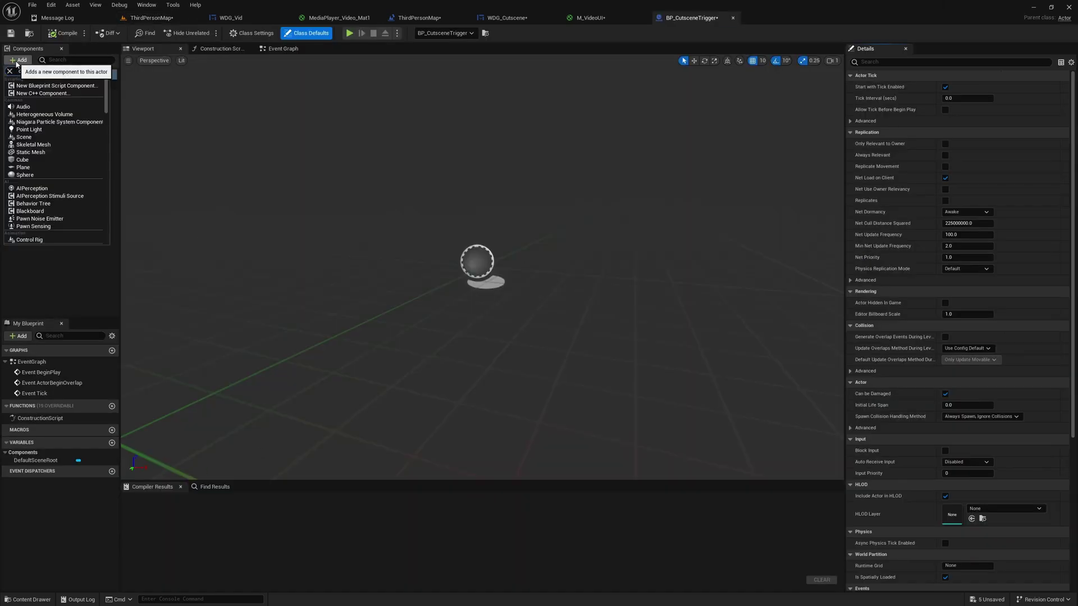
{"action": "type", "text": "coll"}
{"action": "key", "text": "Return"}
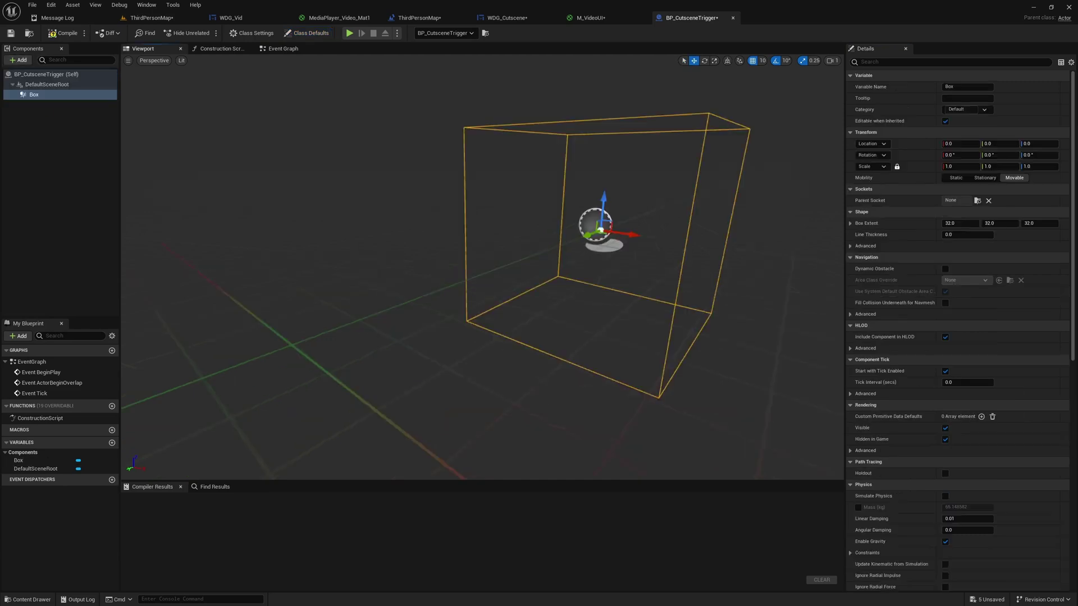
{"action": "right_click_drag", "start_coordinate": [597, 272], "coordinate": [567, 309]}
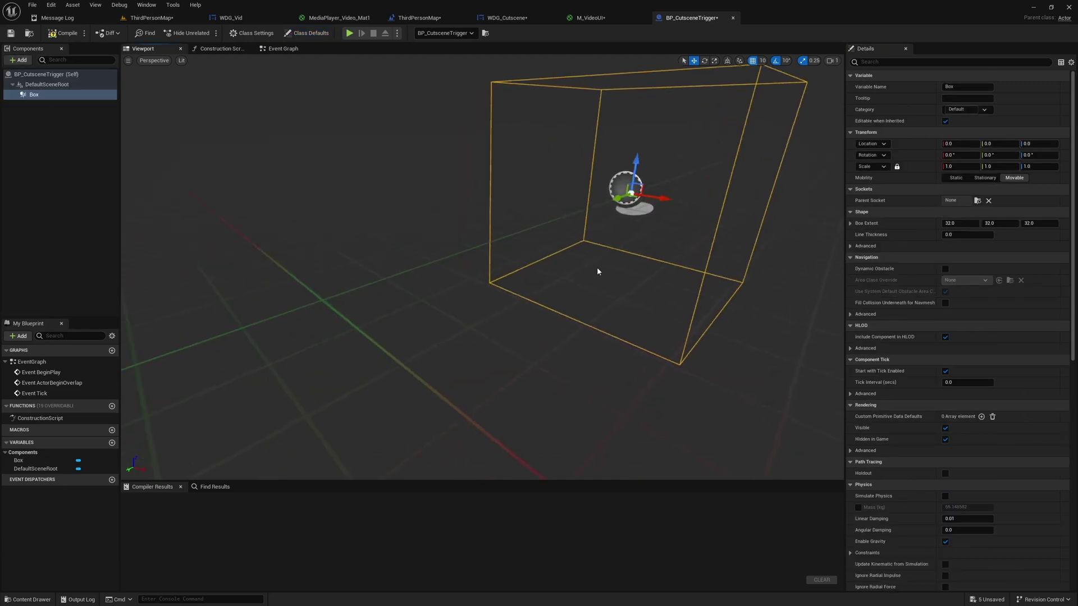
{"action": "scroll", "coordinate": [598, 272], "scroll_direction": "down", "scroll_amount": 5}
{"action": "scroll", "coordinate": [638, 275], "scroll_direction": "up", "scroll_amount": 4}
{"action": "right_click_drag", "start_coordinate": [634, 275], "coordinate": [547, 275]}
{"action": "key", "text": "d"}
{"action": "middle_click_drag", "start_coordinate": [632, 275], "coordinate": [694, 240]}
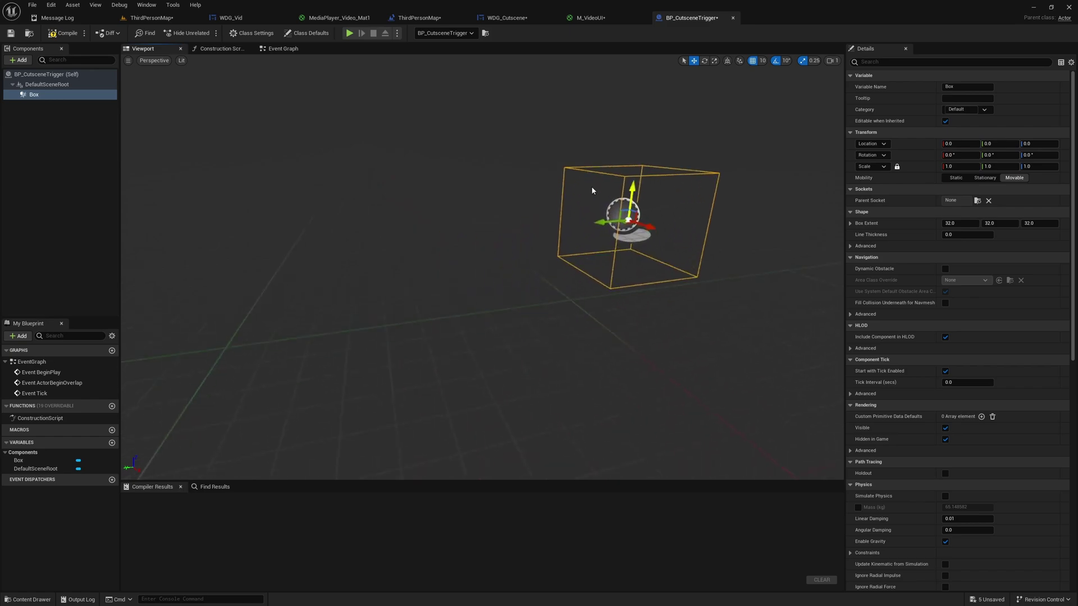
Step: Compile BP_CutsceneTrigger and add an On Component Begin Overlap event for the Box component to its Event Graph
{"action": "left_click", "coordinate": [283, 48]}
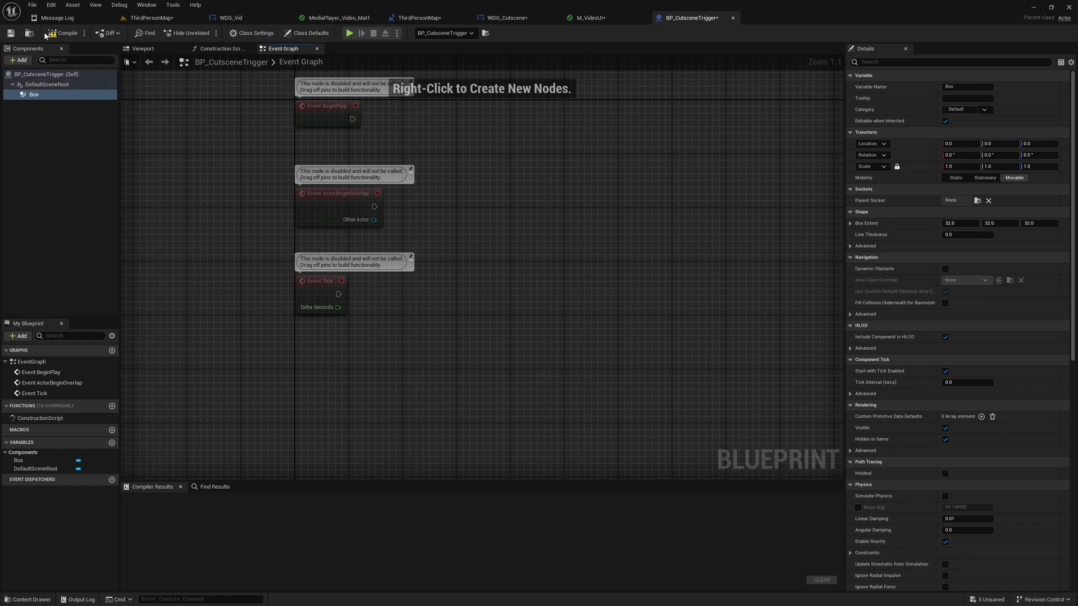
{"action": "left_click", "coordinate": [61, 33]}
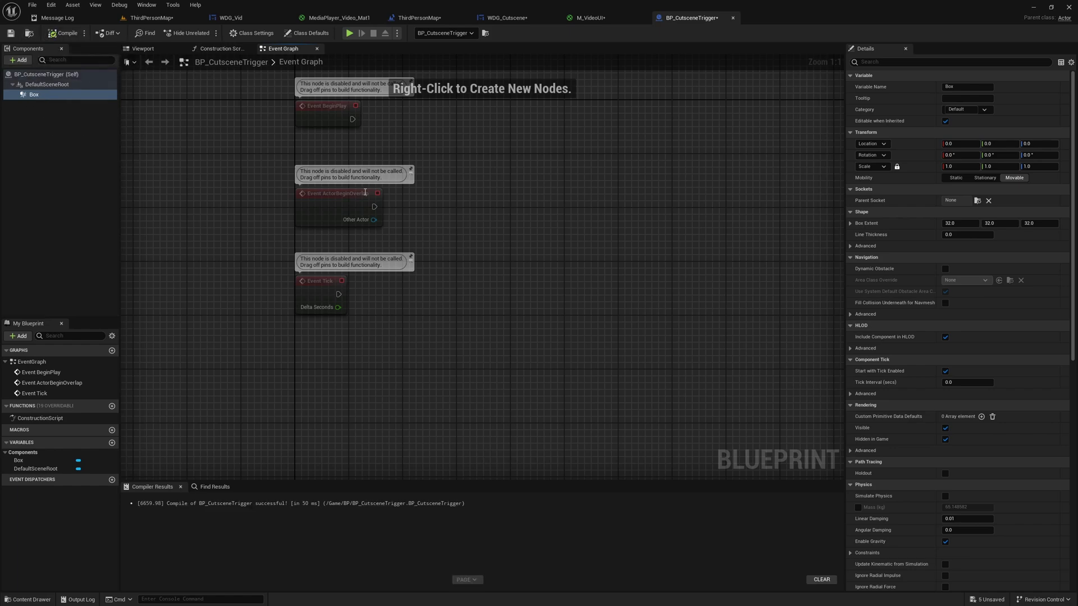
{"action": "scroll", "coordinate": [964, 404], "scroll_direction": "down", "scroll_amount": 9}
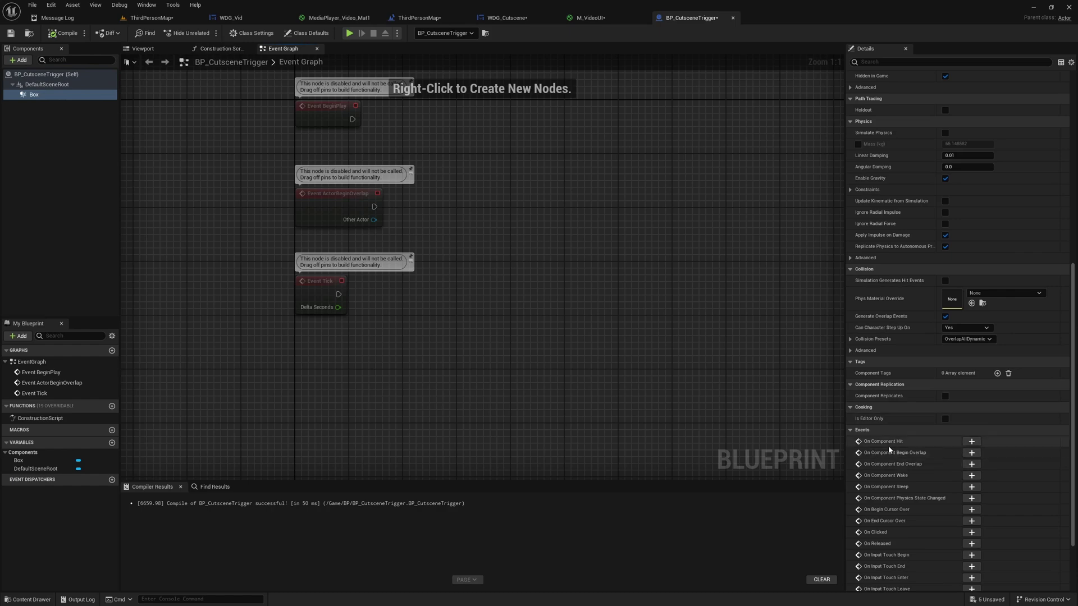
{"action": "left_click", "coordinate": [971, 453]}
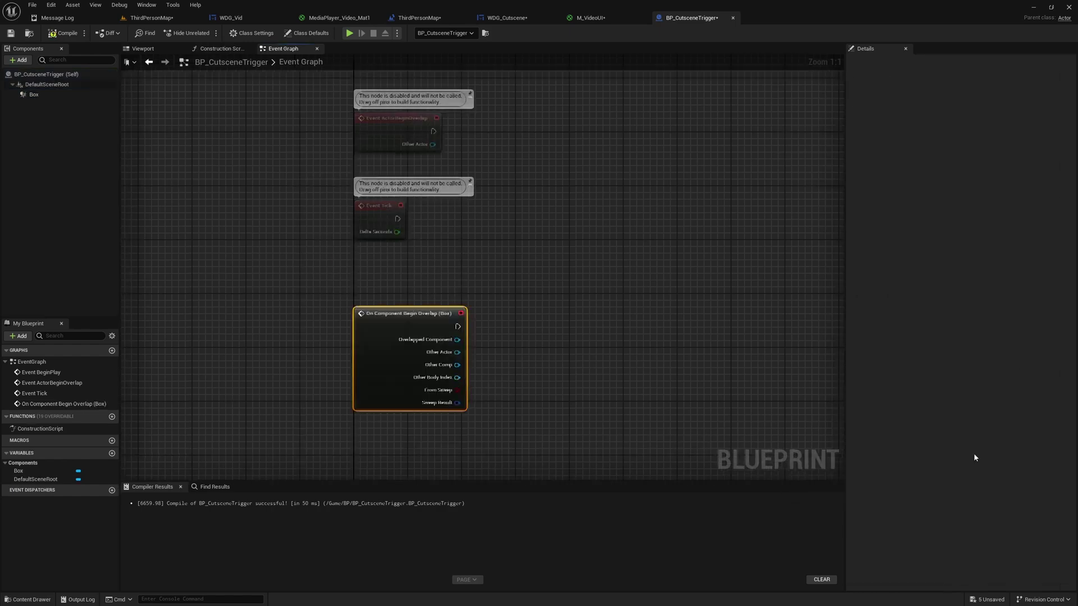
{"action": "right_click_drag", "start_coordinate": [625, 312], "coordinate": [442, 414]}
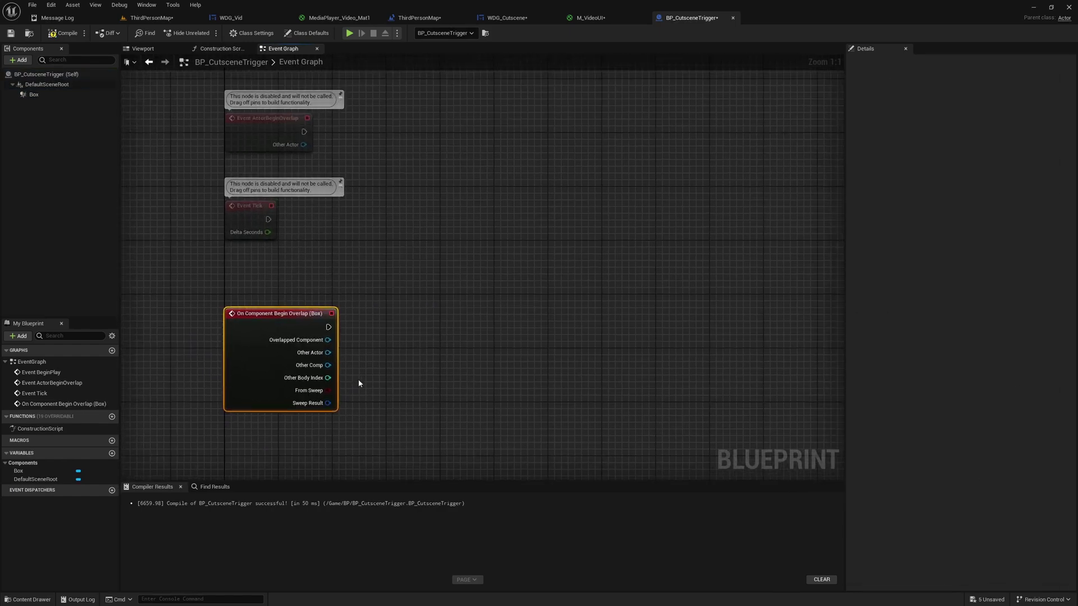
Step: Add a Create Widget node beside the overlap event and set its class to WDG_Cutscene
{"action": "left_click_drag", "start_coordinate": [328, 326], "coordinate": [528, 329]}
{"action": "right_click", "coordinate": [507, 275]}
{"action": "type", "text": "create"}
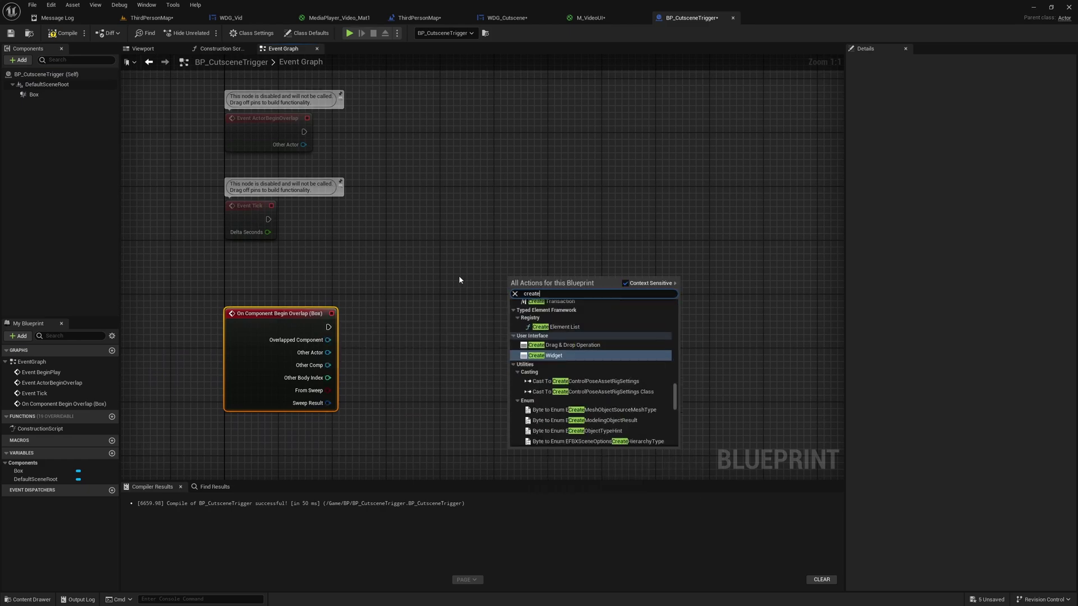
{"action": "type", "text": " widget"}
{"action": "key", "text": "Return"}
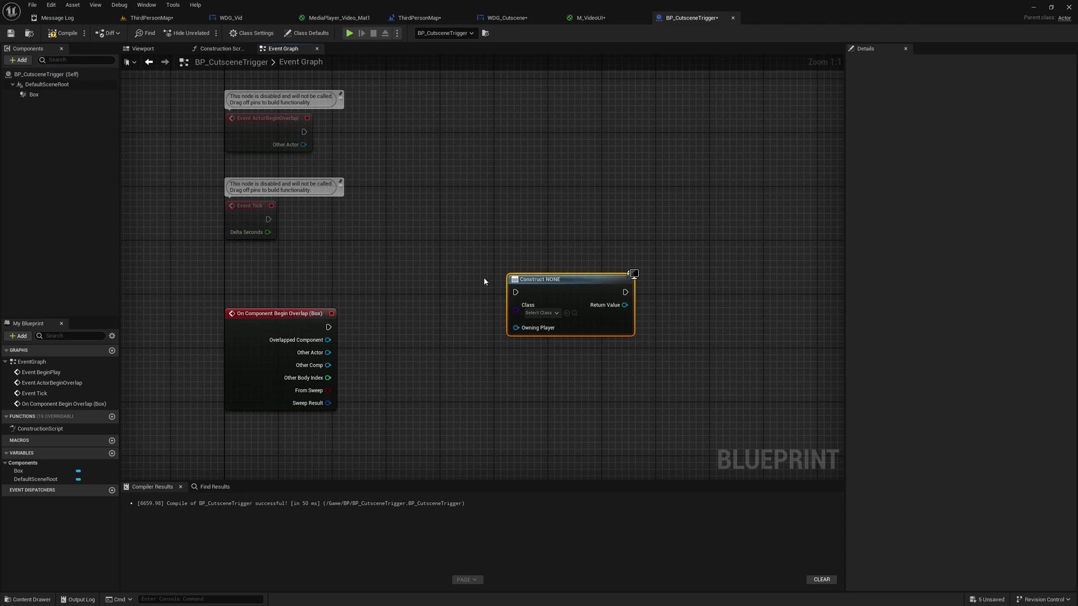
{"action": "left_click", "coordinate": [540, 313]}
{"action": "type", "text": "wdg"}
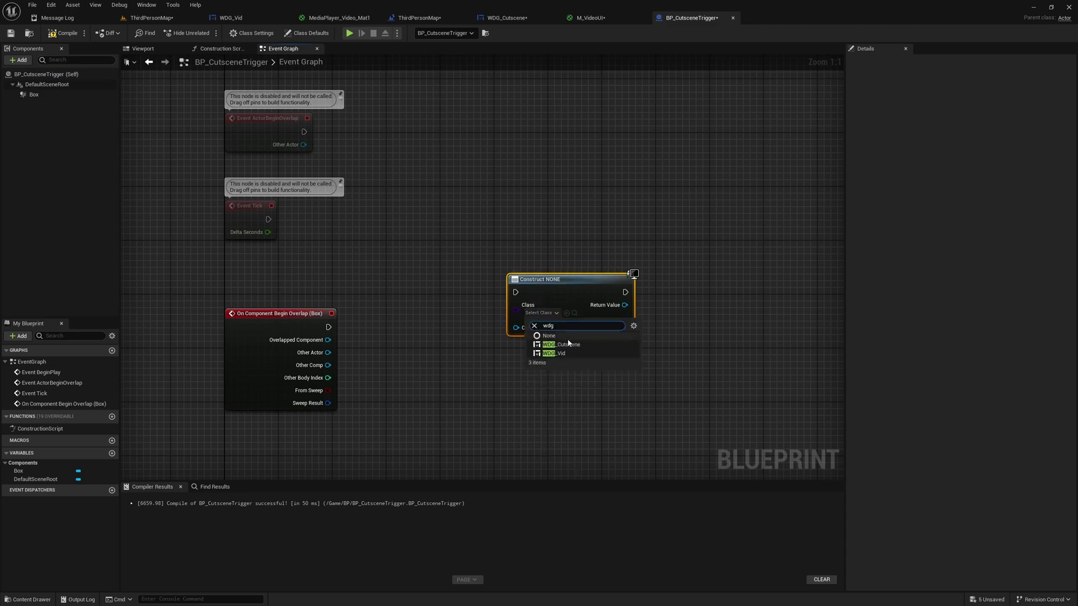
{"action": "left_click", "coordinate": [565, 345]}
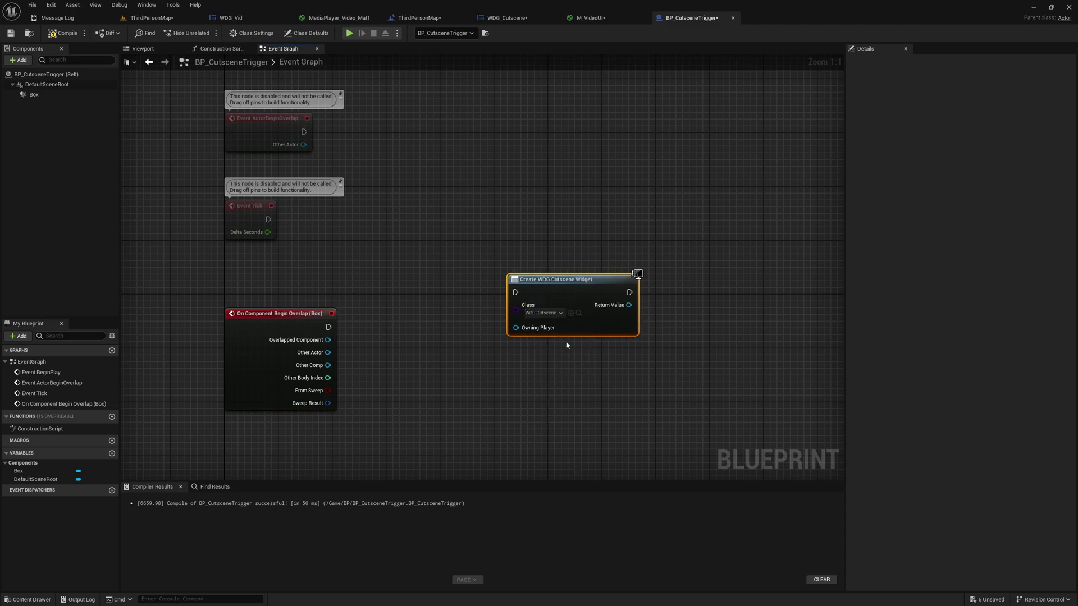
Step: Promote the Create Widget node's return value to a variable named WdgCutscene and move both nodes lower in the graph
{"action": "right_click", "coordinate": [629, 305]}
{"action": "left_click", "coordinate": [668, 318]}
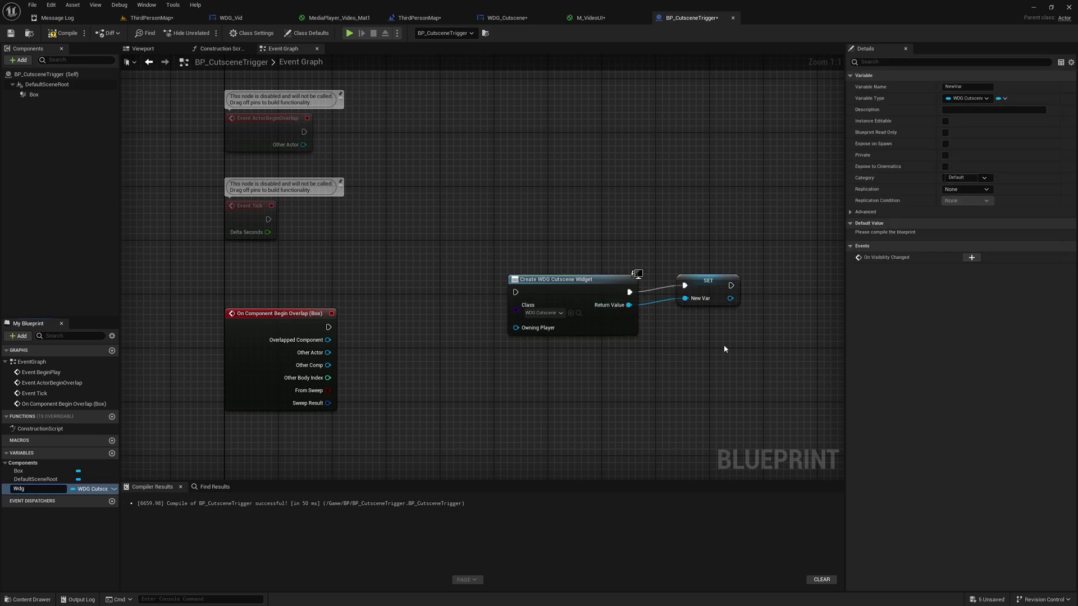
{"action": "type", "text": "WdgCutscene"}
{"action": "key", "text": "Return"}
{"action": "left_click_drag", "start_coordinate": [603, 255], "coordinate": [705, 430]}
Step: Add a WdgCutscene getter, convert it to a validated get, and run it from the Box's overlap event
{"action": "left_click_drag", "start_coordinate": [27, 490], "coordinate": [422, 378]}
{"action": "left_click", "coordinate": [454, 396]}
{"action": "right_click", "coordinate": [466, 385]}
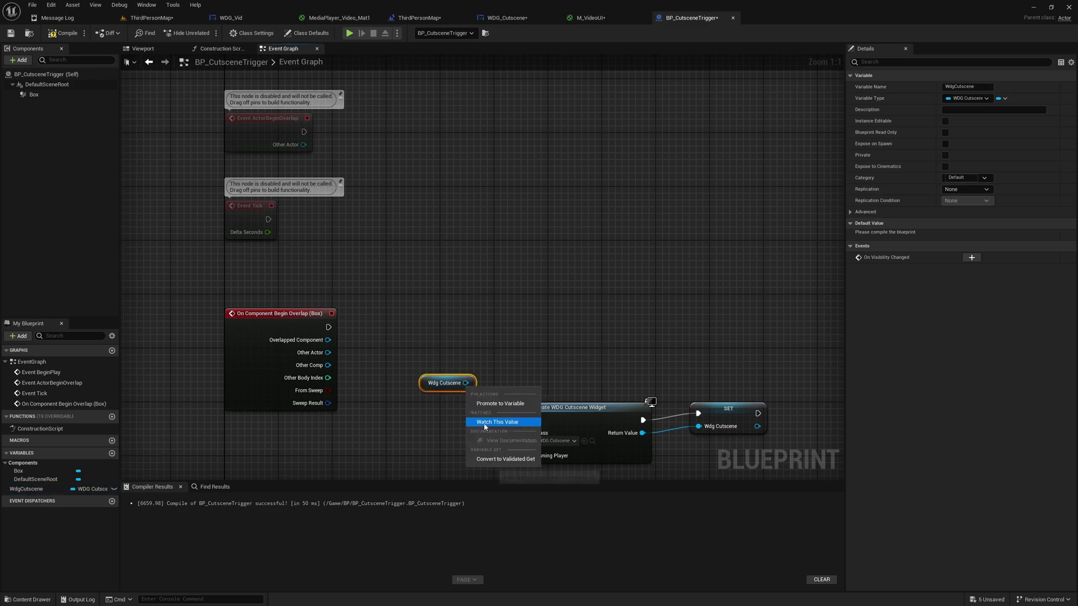
{"action": "left_click", "coordinate": [497, 461]}
{"action": "left_click_drag", "start_coordinate": [429, 393], "coordinate": [328, 326]}
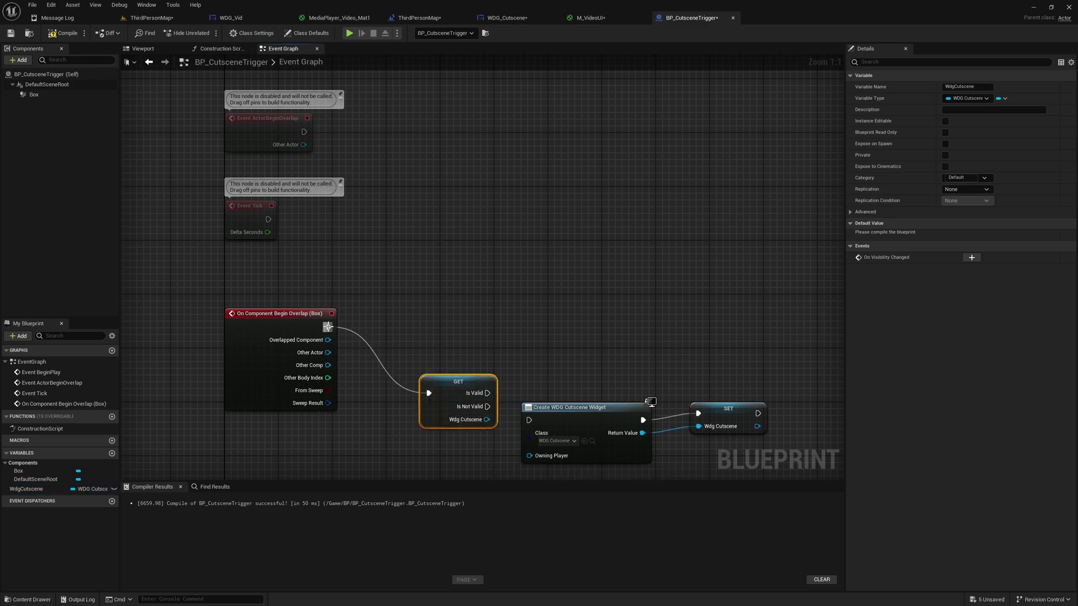
{"action": "left_click_drag", "start_coordinate": [448, 387], "coordinate": [475, 326]}
Step: Rearrange the validated get, Create Widget and SET nodes, and link Is Not Valid to the Create Widget node
{"action": "right_click_drag", "start_coordinate": [633, 333], "coordinate": [518, 279]}
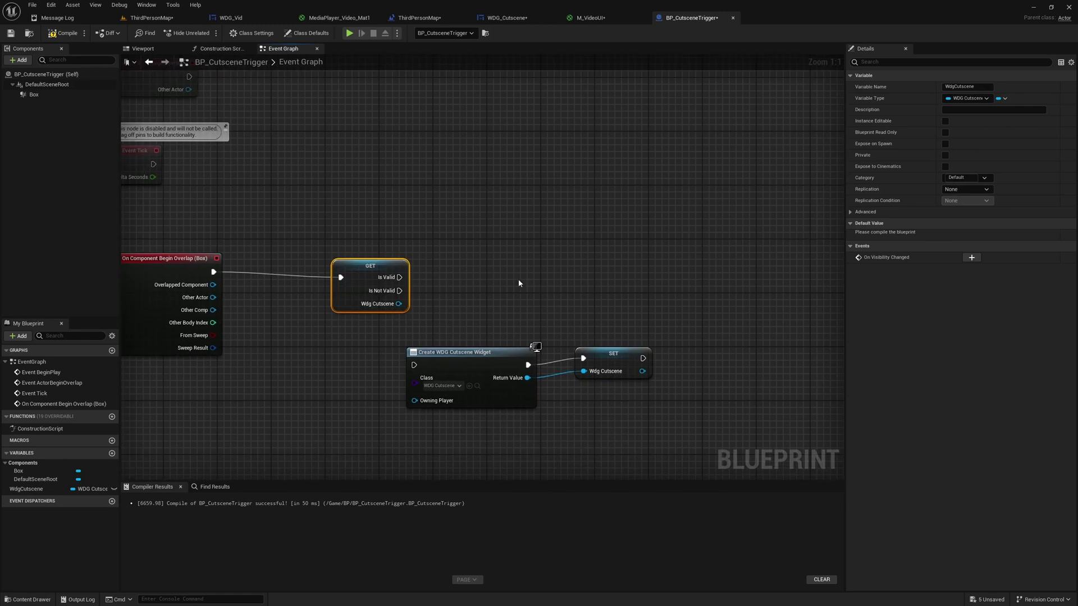
{"action": "left_click_drag", "start_coordinate": [371, 277], "coordinate": [365, 269]}
{"action": "left_click_drag", "start_coordinate": [436, 301], "coordinate": [655, 380]}
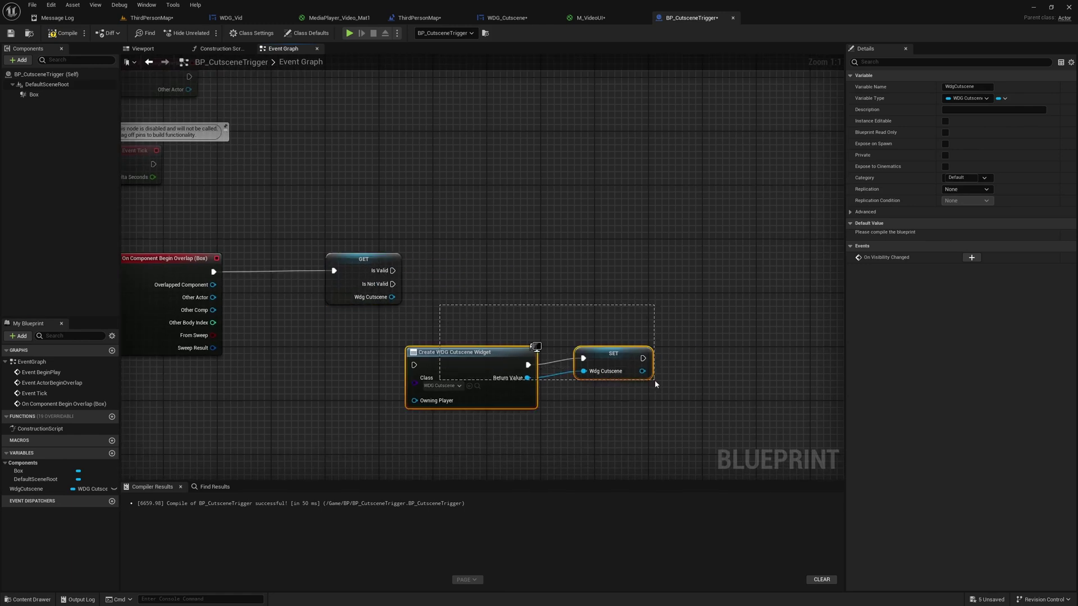
{"action": "left_click_drag", "start_coordinate": [501, 367], "coordinate": [794, 263]}
{"action": "right_click_drag", "start_coordinate": [722, 309], "coordinate": [641, 311]}
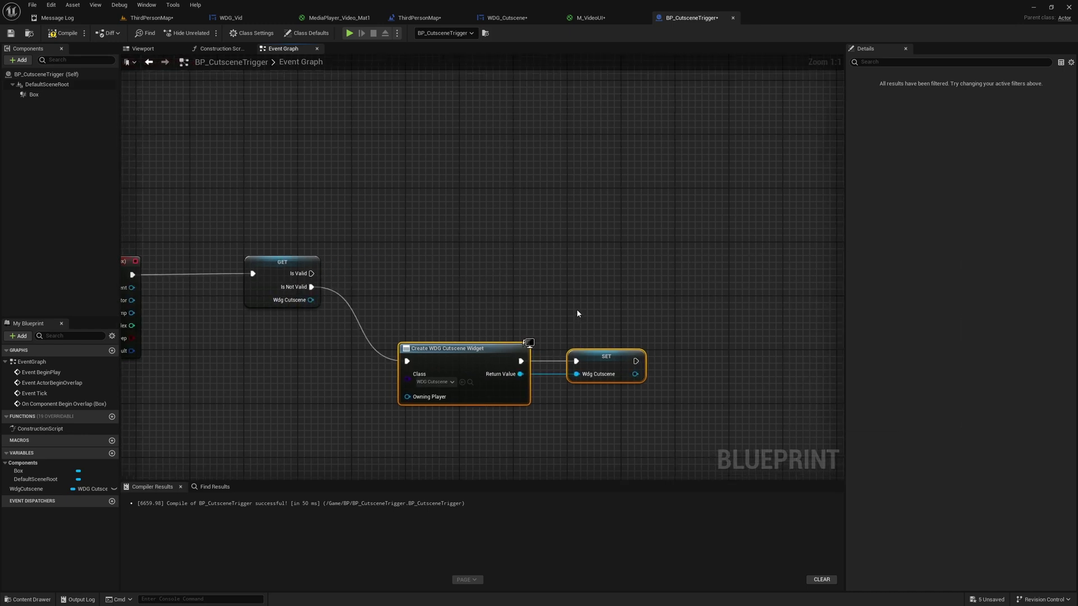
Step: Place a plain WdgCutscene getter in the graph beyond the SET node
{"action": "left_click_drag", "start_coordinate": [311, 273], "coordinate": [752, 268]}
{"action": "left_click_drag", "start_coordinate": [27, 489], "coordinate": [670, 288]}
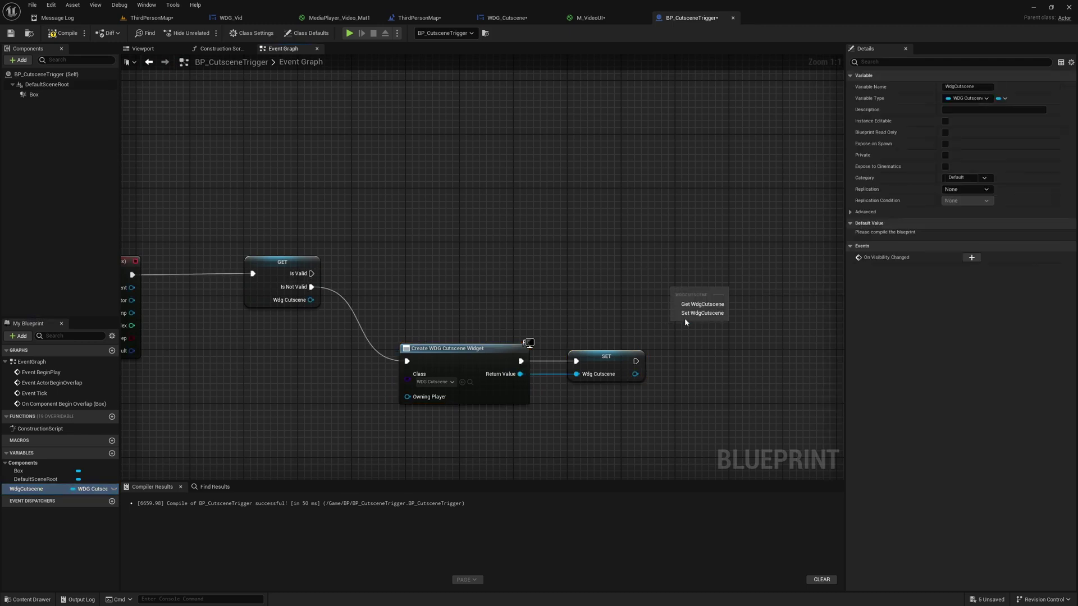
{"action": "left_click", "coordinate": [694, 306]}
Step: Feed the Create Widget node's Owning Player from a new Get Player Controller node
{"action": "left_click_drag", "start_coordinate": [443, 398], "coordinate": [313, 411]}
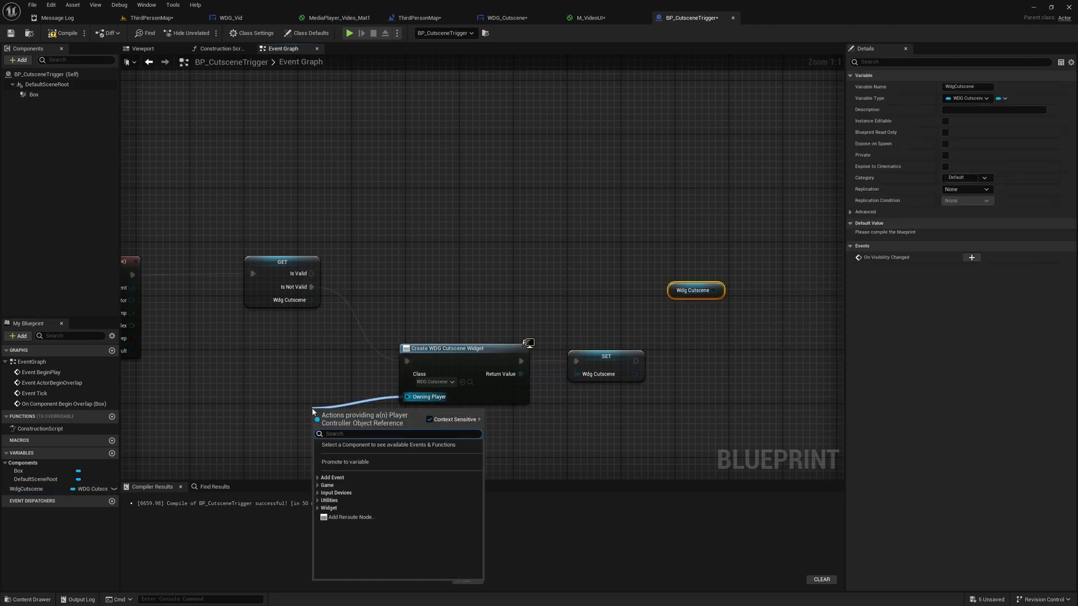
{"action": "type", "text": "get player"}
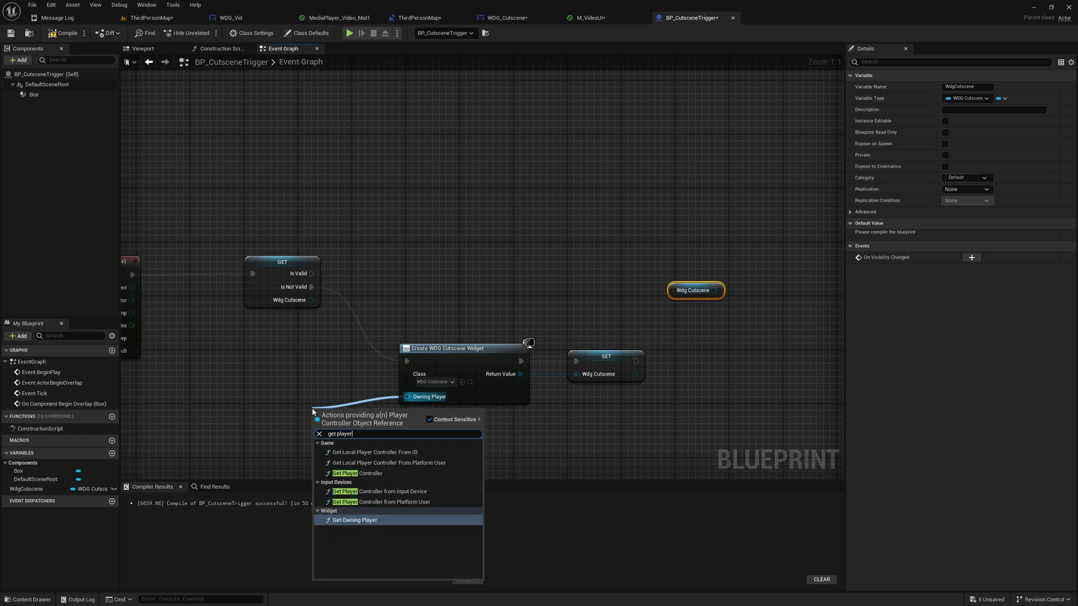
{"action": "type", "text": " c"}
{"action": "key", "text": "Return"}
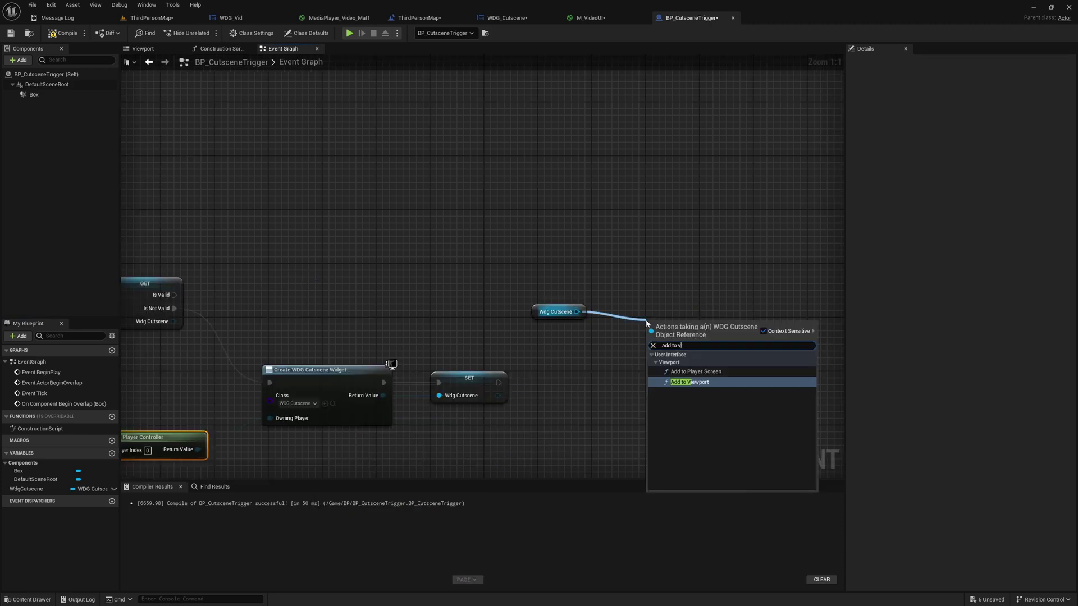
Step: Add an Add to Viewport node targeting WdgCutscene and run it from both the Is Valid output and the SET node
{"action": "key", "text": "Return"}
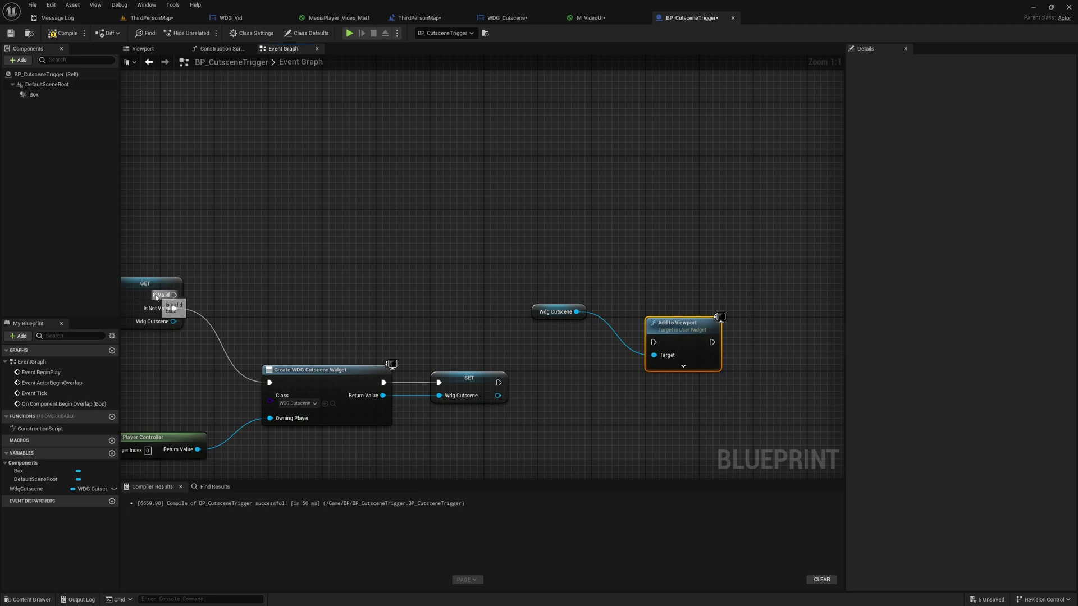
{"action": "left_click_drag", "start_coordinate": [157, 296], "coordinate": [727, 286]}
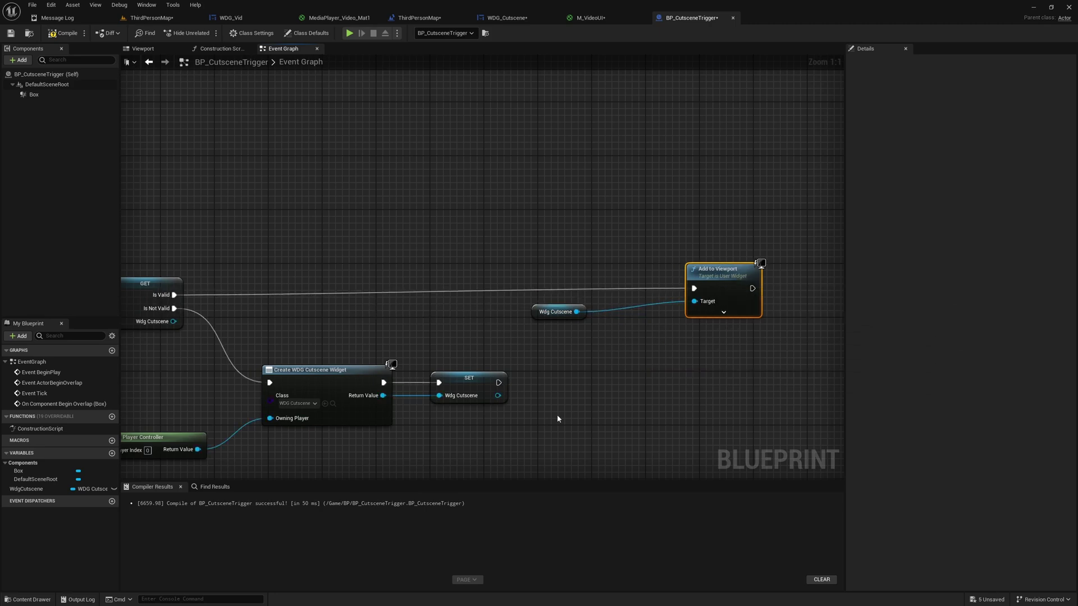
{"action": "left_click_drag", "start_coordinate": [499, 381], "coordinate": [694, 289]}
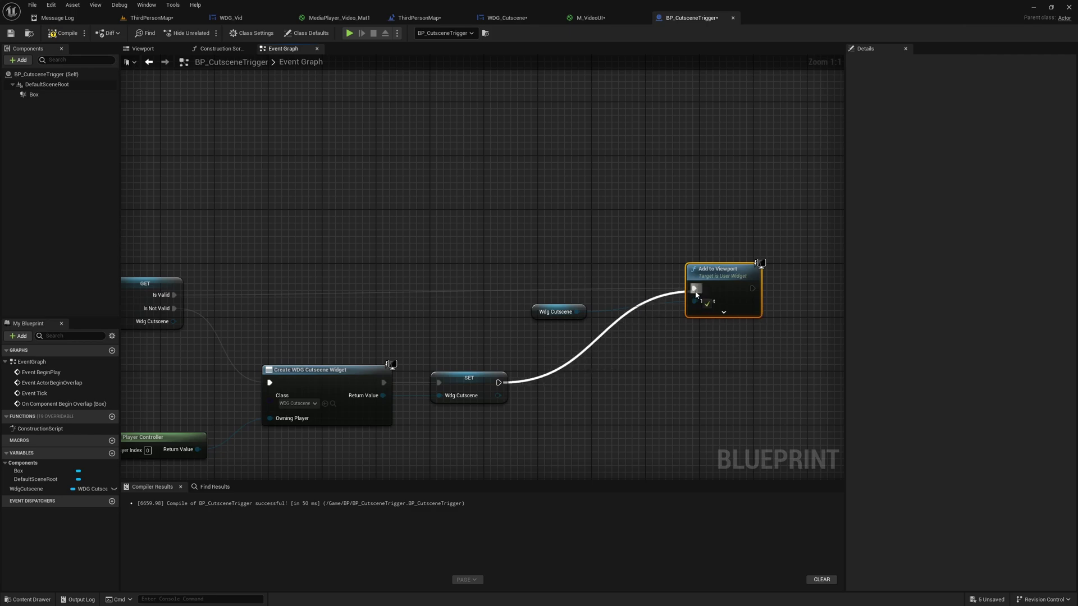
Step: Shift the whole widget node chain further away from the Box's overlap event to leave space between them
{"action": "scroll", "coordinate": [635, 364], "scroll_direction": "down", "scroll_amount": 1}
{"action": "scroll", "coordinate": [634, 363], "scroll_direction": "down", "scroll_amount": 1}
{"action": "mouse_move", "coordinate": [385, 310]}
{"action": "right_mouse_down"}
{"action": "mouse_move", "coordinate": [510, 298]}
{"action": "mouse_move", "coordinate": [397, 295]}
{"action": "right_mouse_up"}
{"action": "left_click_drag", "start_coordinate": [268, 248], "coordinate": [759, 441]}
{"action": "left_click_drag", "start_coordinate": [285, 292], "coordinate": [350, 293]}
{"action": "left_click", "coordinate": [363, 255]}
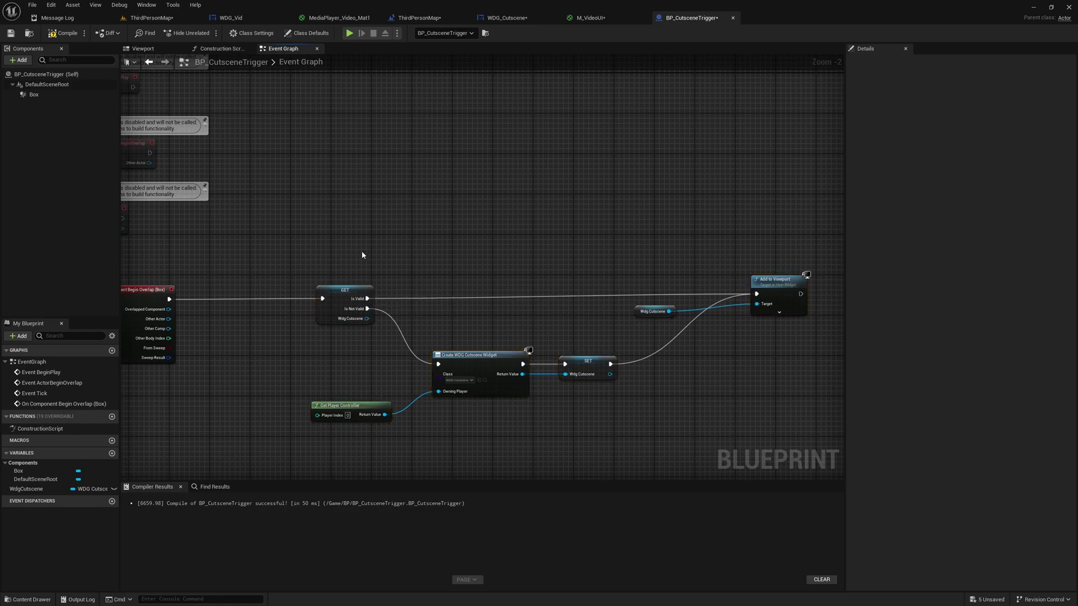
Step: Create a new variable named MediaPlayer of type Media Player in the trigger blueprint
{"action": "right_click_drag", "start_coordinate": [359, 251], "coordinate": [301, 236]}
{"action": "scroll", "coordinate": [733, 326], "scroll_direction": "up", "scroll_amount": 2}
{"action": "right_click_drag", "start_coordinate": [733, 326], "coordinate": [422, 326]}
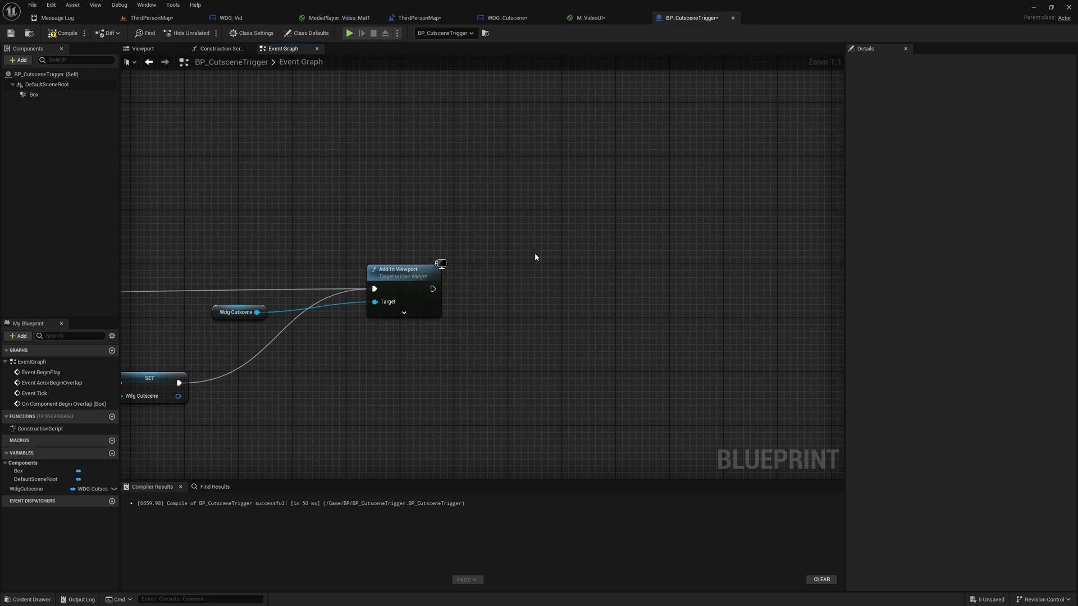
{"action": "left_click", "coordinate": [112, 454]}
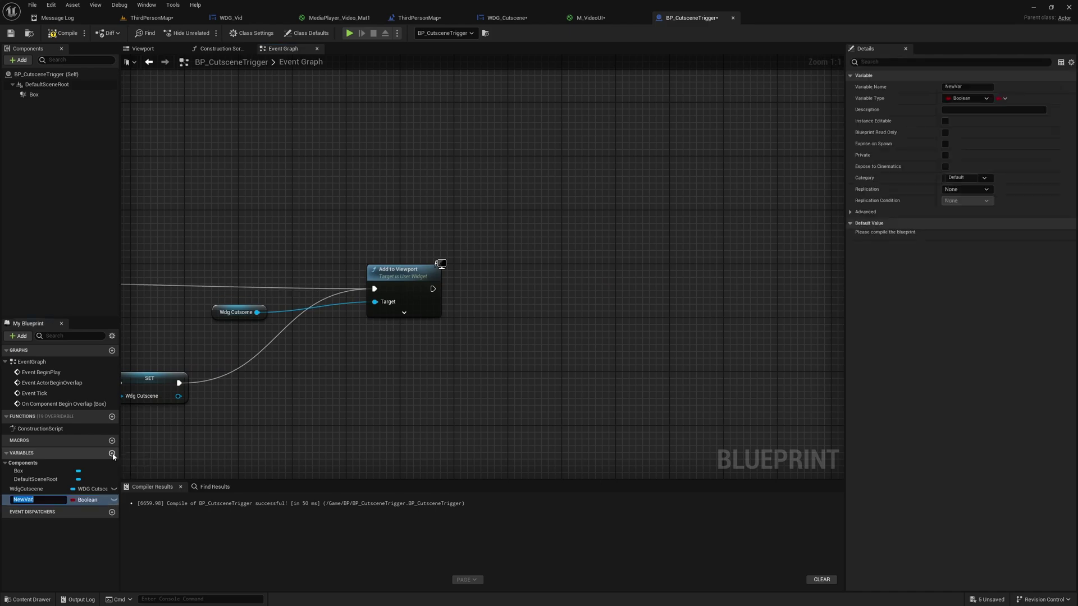
{"action": "left_click", "coordinate": [84, 501]}
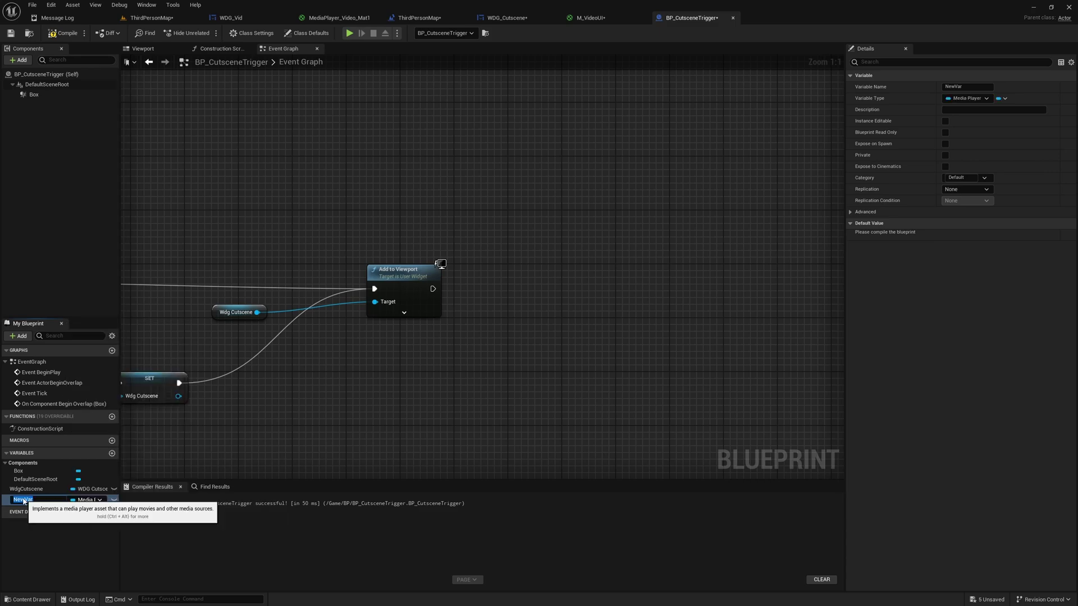
{"action": "key", "text": "Return"}
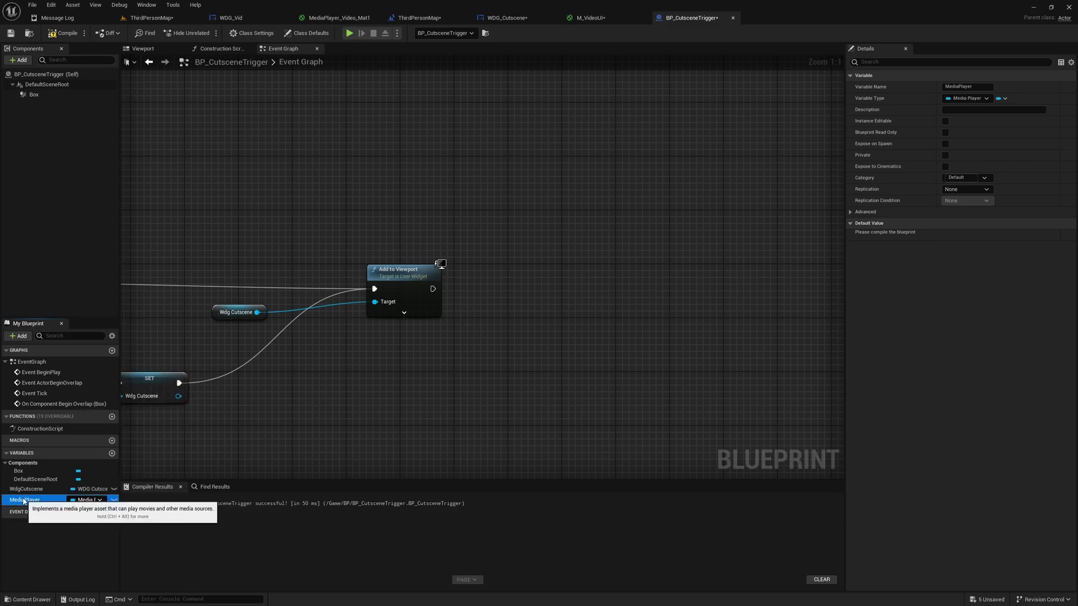
Step: Compile the blueprint and set the MediaPlayer variable's default value to the MediaPlayer asset
{"action": "left_click", "coordinate": [64, 34]}
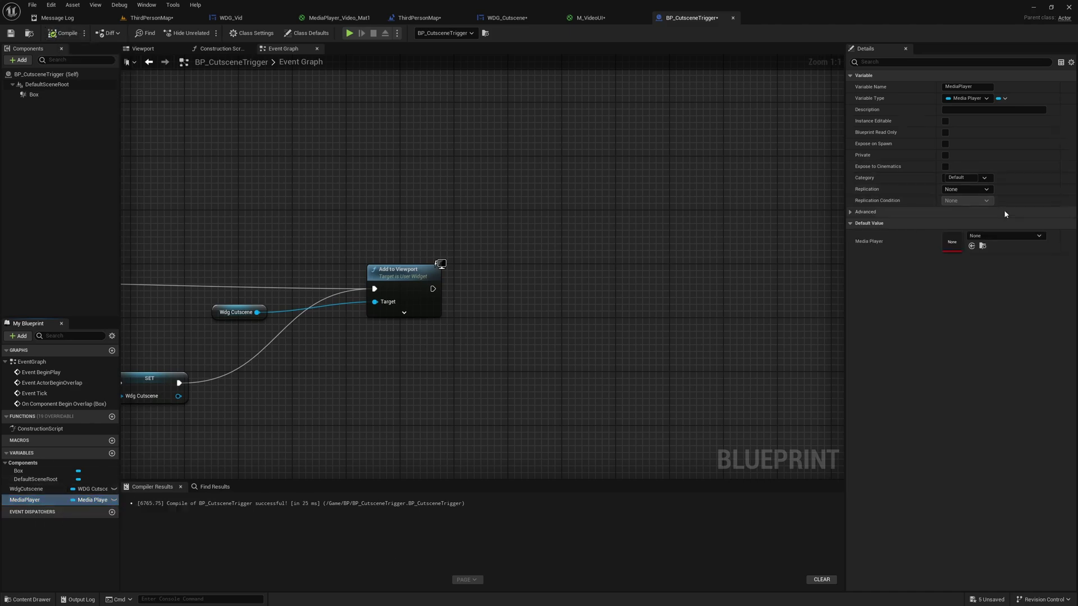
{"action": "left_click", "coordinate": [1019, 236]}
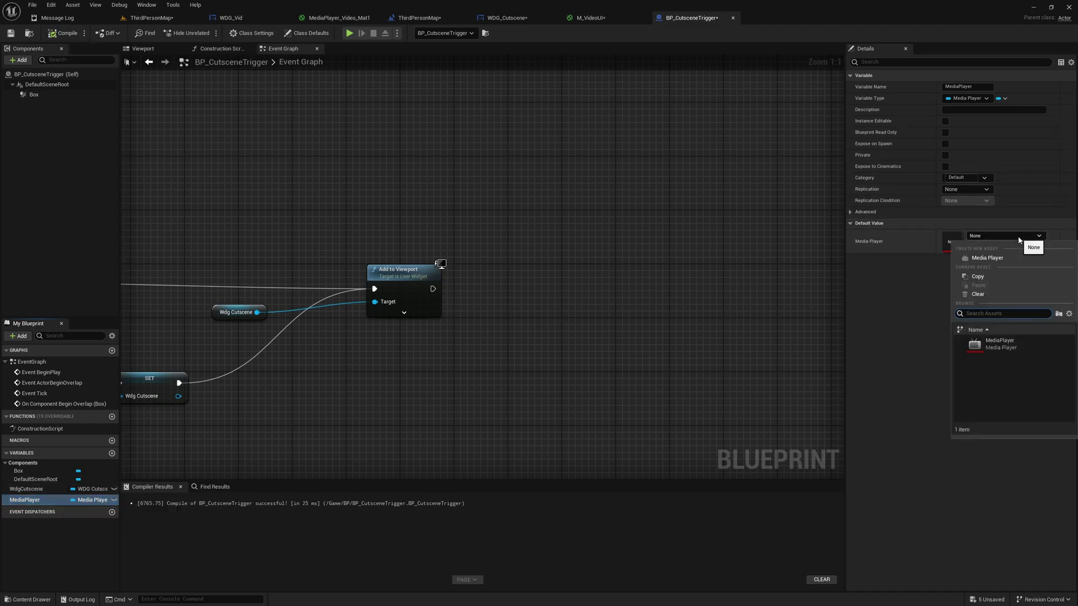
{"action": "left_click", "coordinate": [1002, 347]}
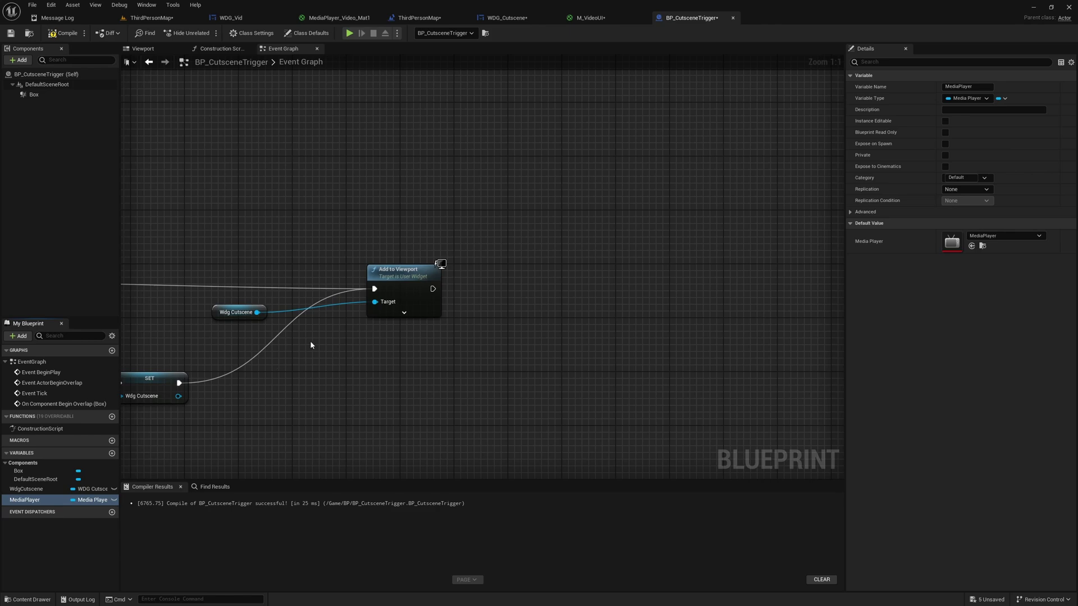
Step: Place a MediaPlayer getter in the graph beside the Add to Viewport node
{"action": "mouse_move", "coordinate": [331, 341]}
{"action": "right_mouse_down"}
{"action": "mouse_move", "coordinate": [638, 343]}
{"action": "mouse_move", "coordinate": [329, 341]}
{"action": "right_mouse_up"}
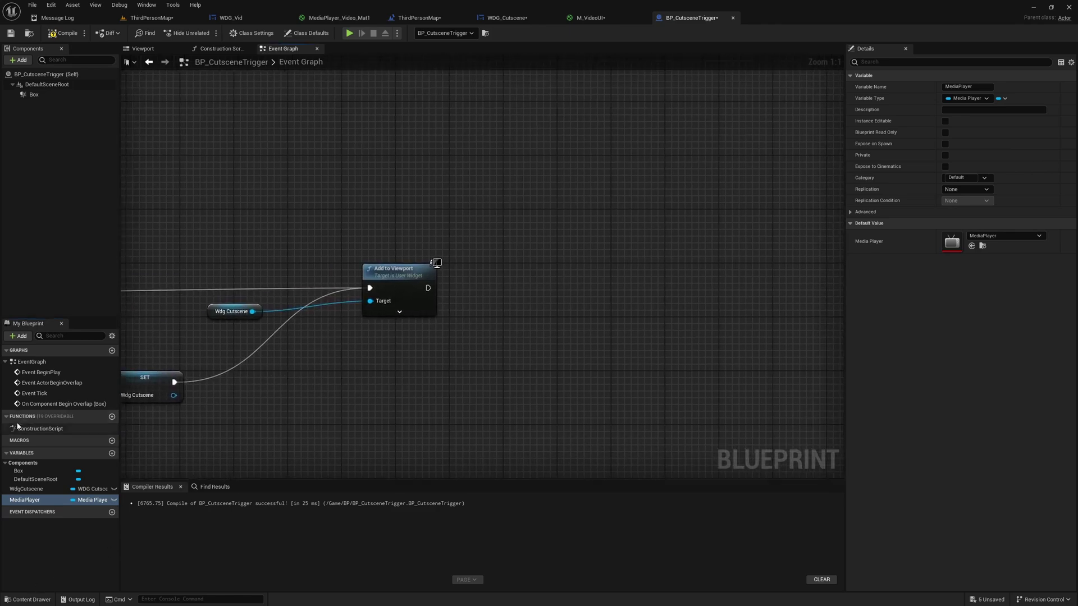
{"action": "left_click_drag", "start_coordinate": [482, 358], "coordinate": [559, 299]}
{"action": "left_click", "coordinate": [490, 340]}
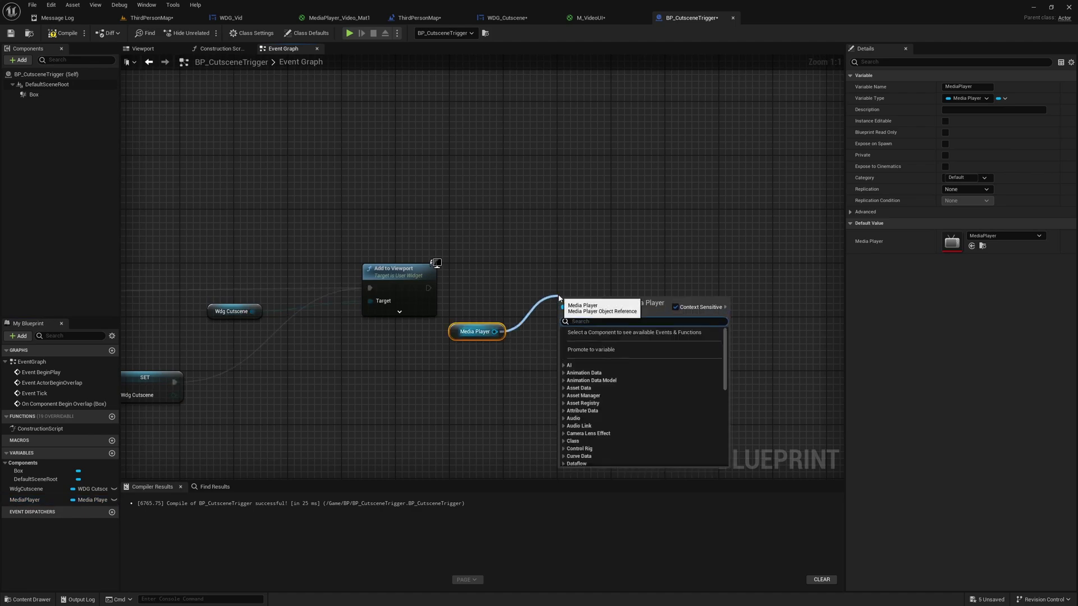
{"action": "type", "text": "open"}
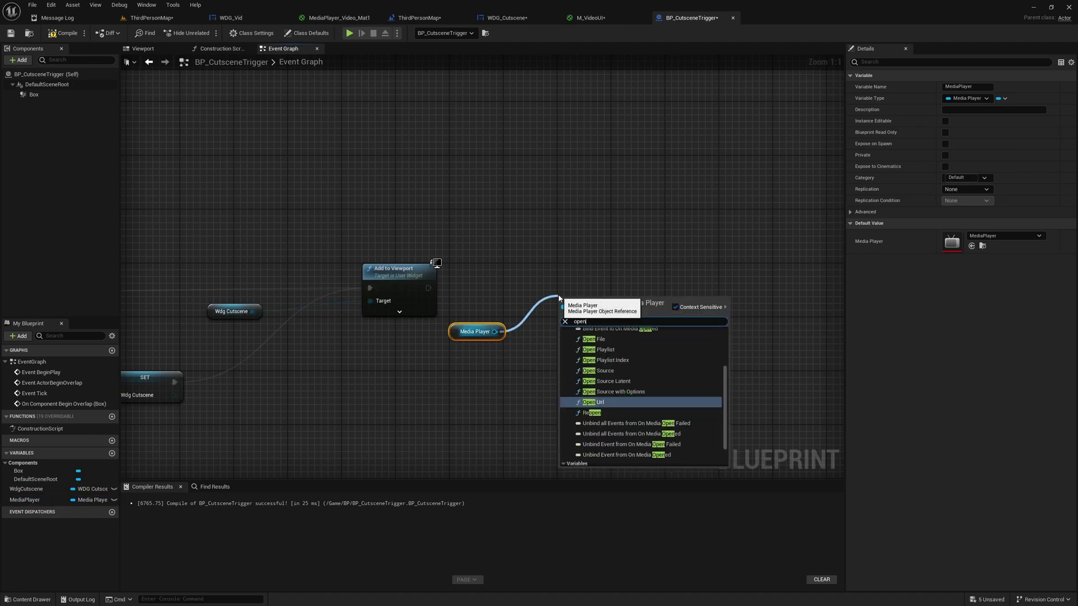
{"action": "type", "text": "fi"}
{"action": "key", "text": "Return"}
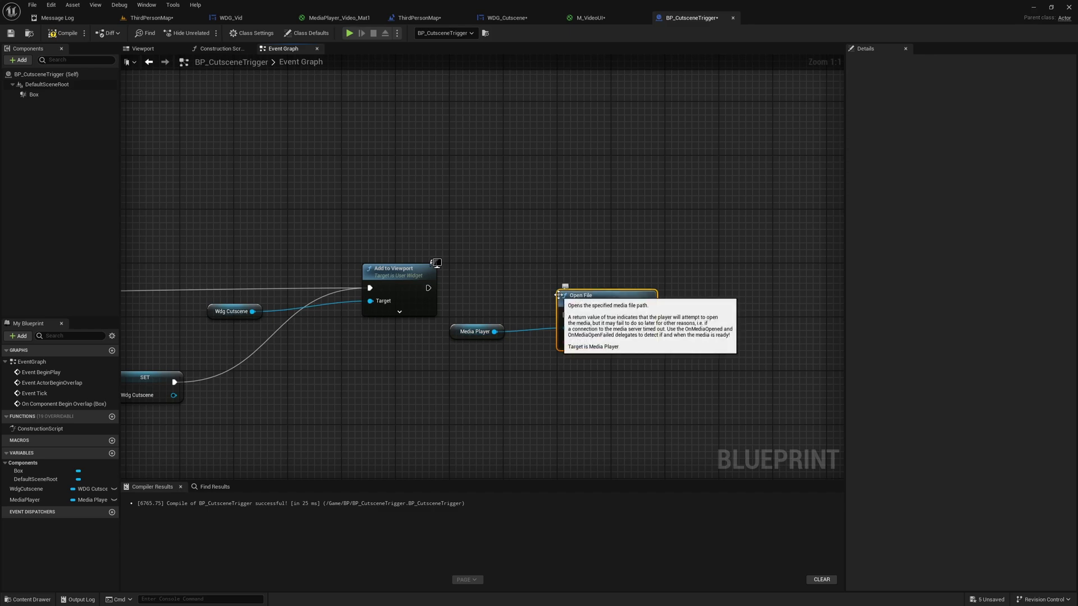
{"action": "key", "text": "Delete"}
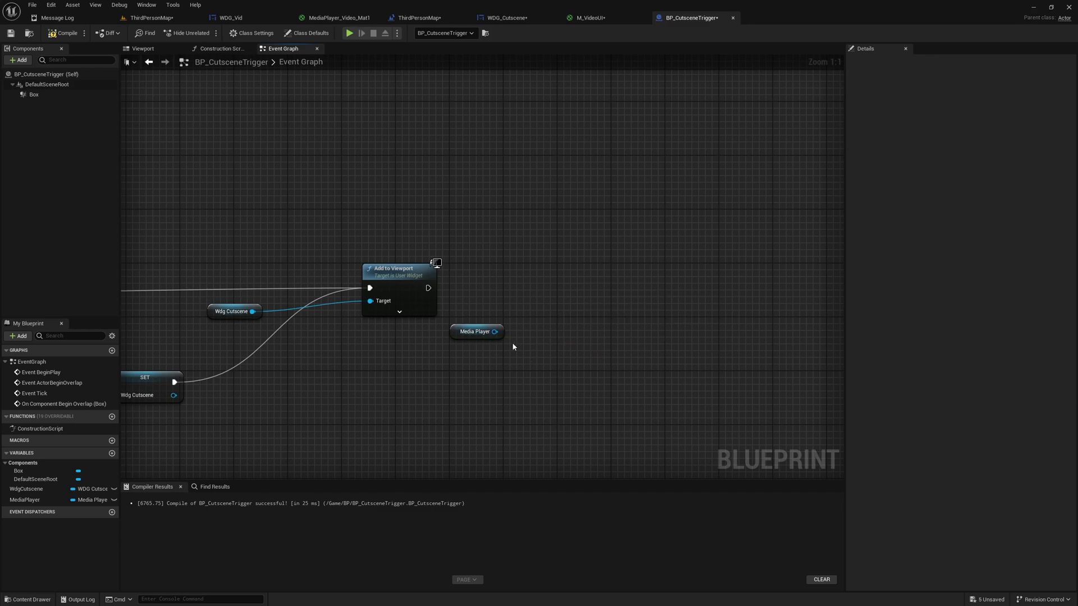
Step: Add an Open Source node targeting the Media Player getter, run it from Add to Viewport, and set its media source to WorldEngine
{"action": "left_click_drag", "start_coordinate": [495, 332], "coordinate": [517, 319]}
{"action": "type", "text": "openso"}
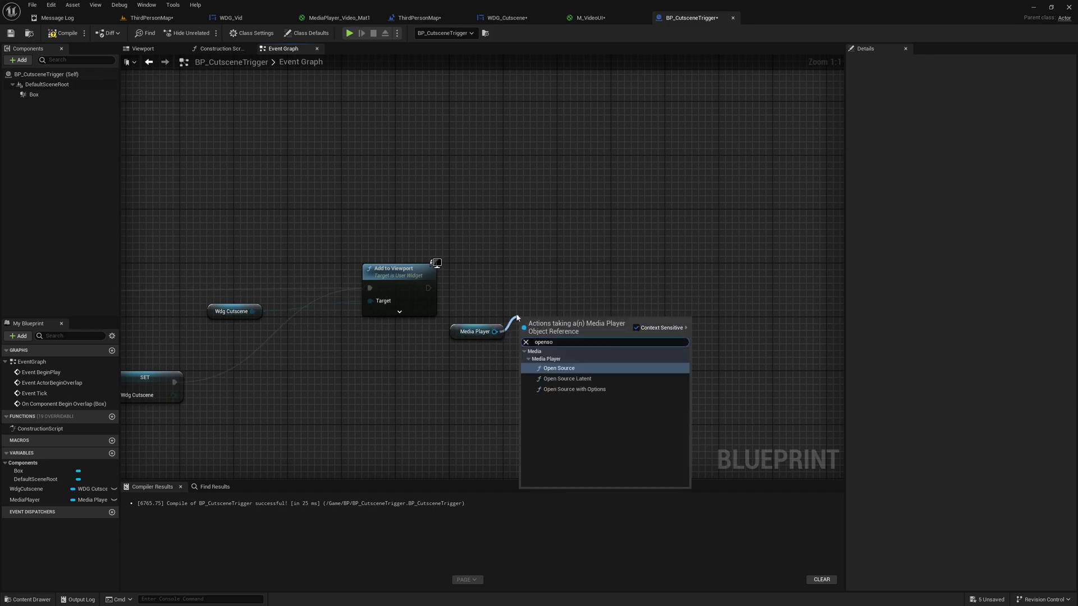
{"action": "key", "text": "Return"}
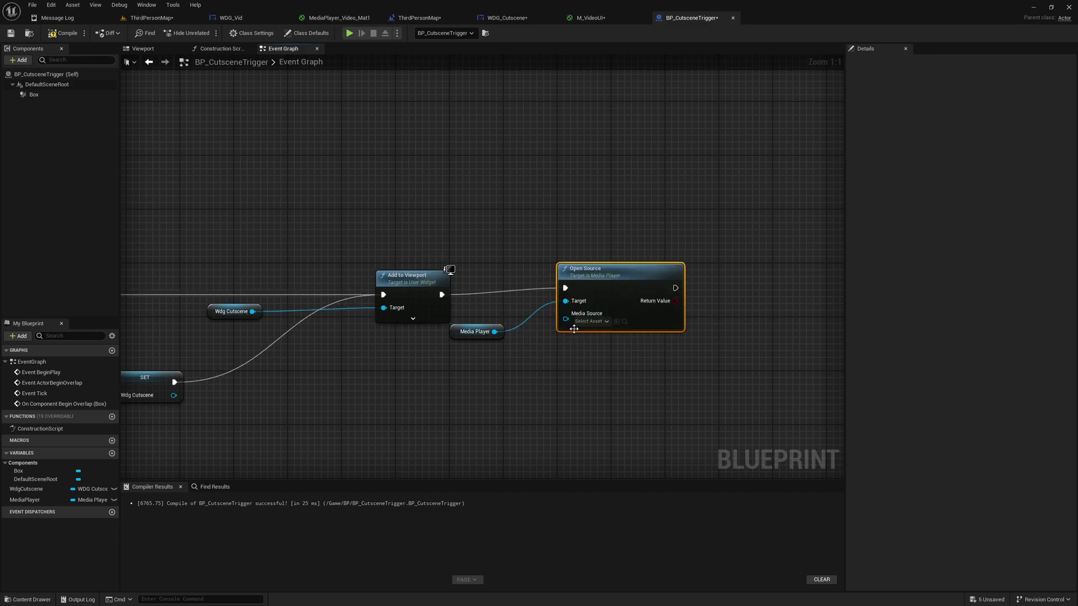
{"action": "left_click", "coordinate": [592, 322]}
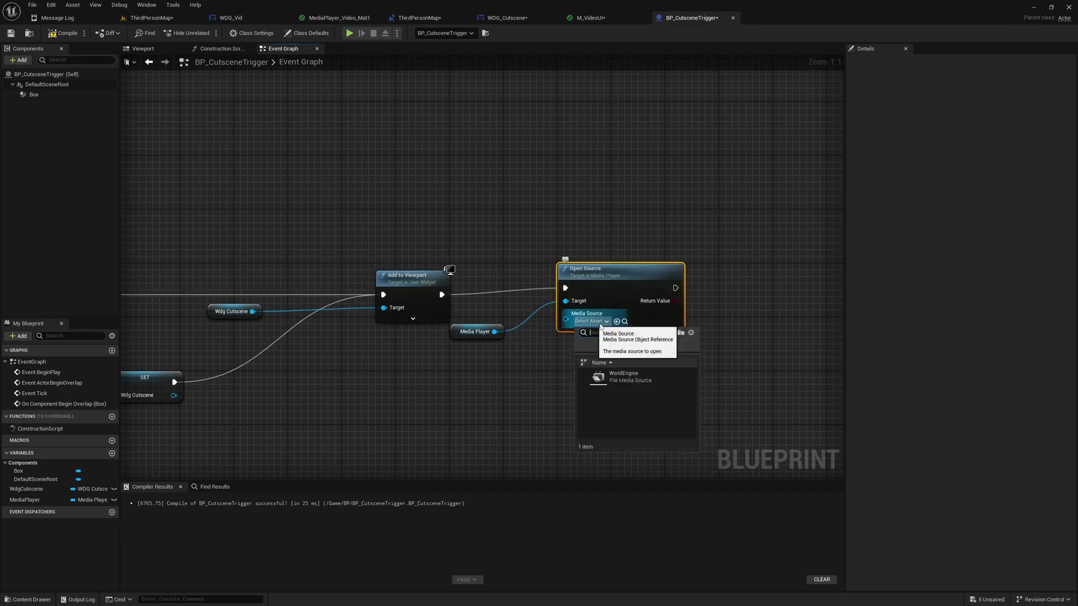
{"action": "left_click", "coordinate": [637, 381]}
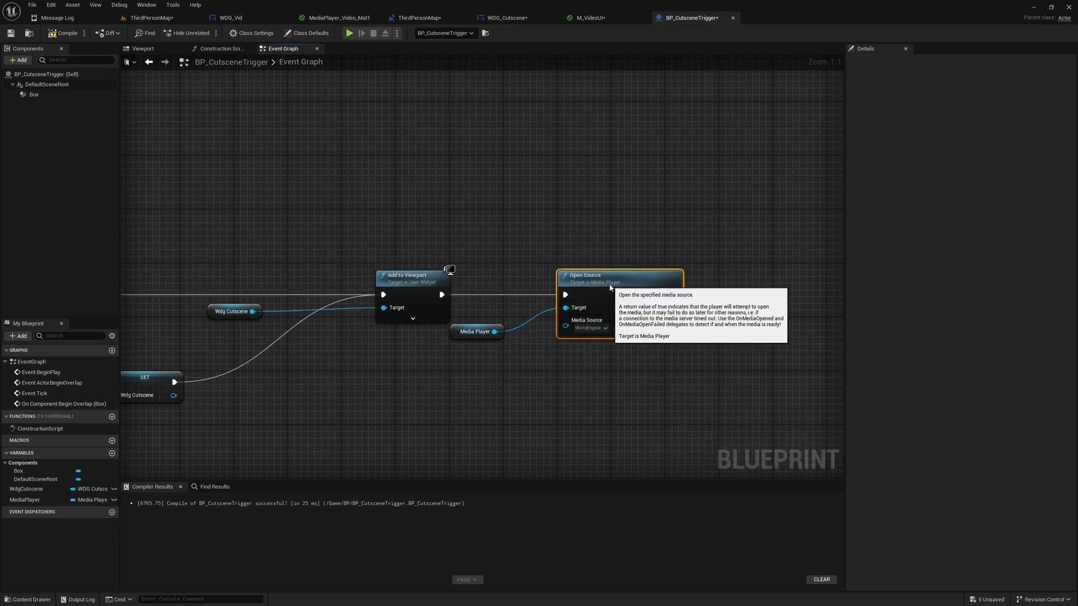
Step: Promote the Open Source node's Media Source input to a variable named Media Source and make it instance editable
{"action": "scroll", "coordinate": [590, 315], "scroll_direction": "down", "scroll_amount": 3}
{"action": "right_click_drag", "start_coordinate": [443, 366], "coordinate": [598, 309]}
{"action": "scroll", "coordinate": [428, 299], "scroll_direction": "up", "scroll_amount": 3}
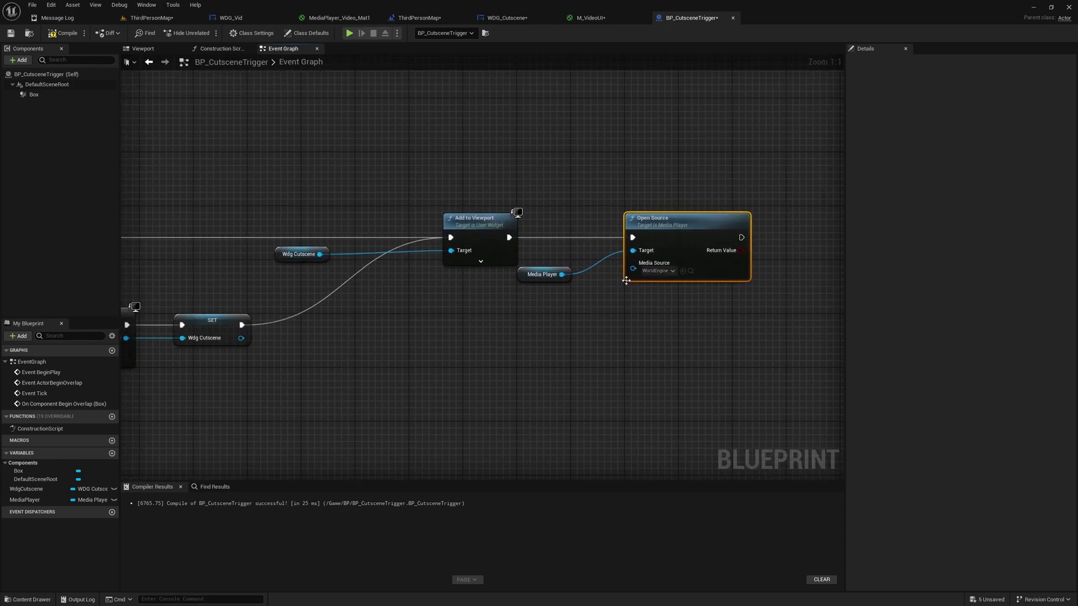
{"action": "right_click", "coordinate": [632, 271]}
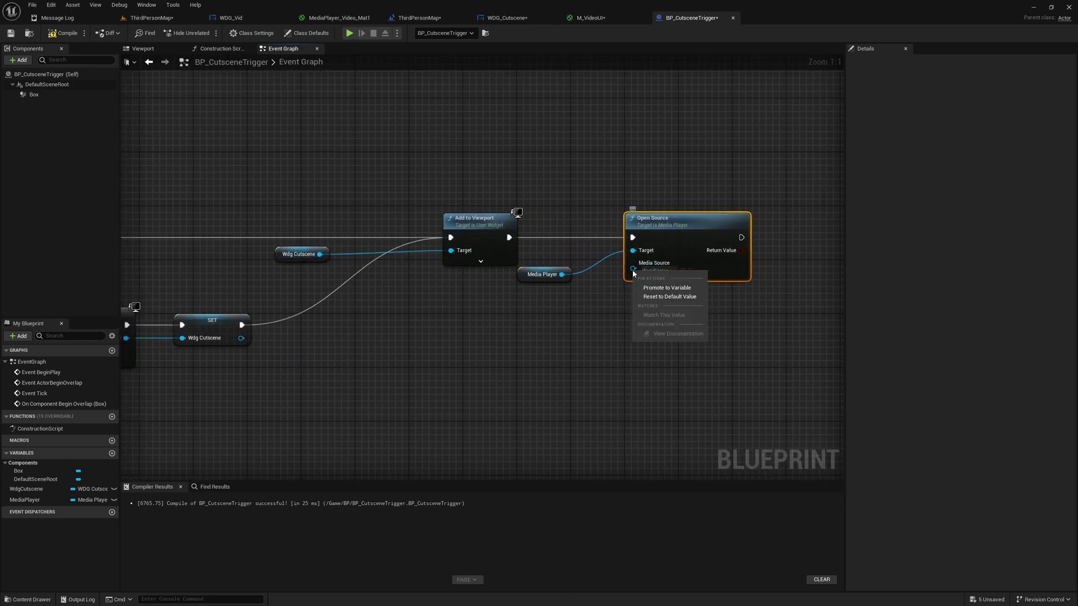
{"action": "left_click", "coordinate": [645, 289]}
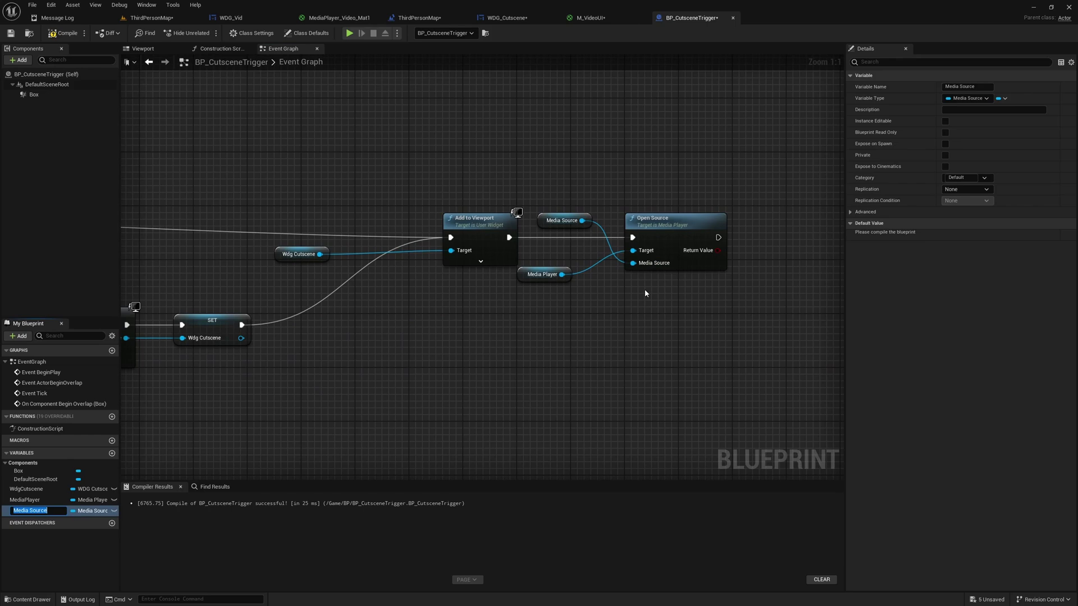
{"action": "left_click", "coordinate": [114, 511]}
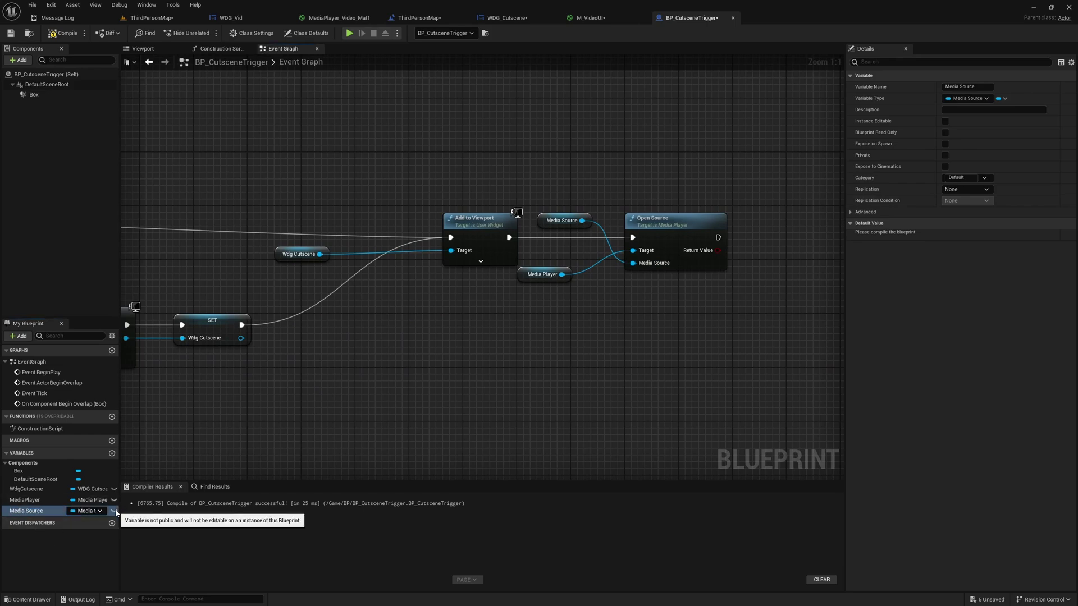
Step: Raise the placed BP_CutsceneTrigger in the ThirdPersonMap level to a Z location of 20
{"action": "left_click", "coordinate": [149, 17]}
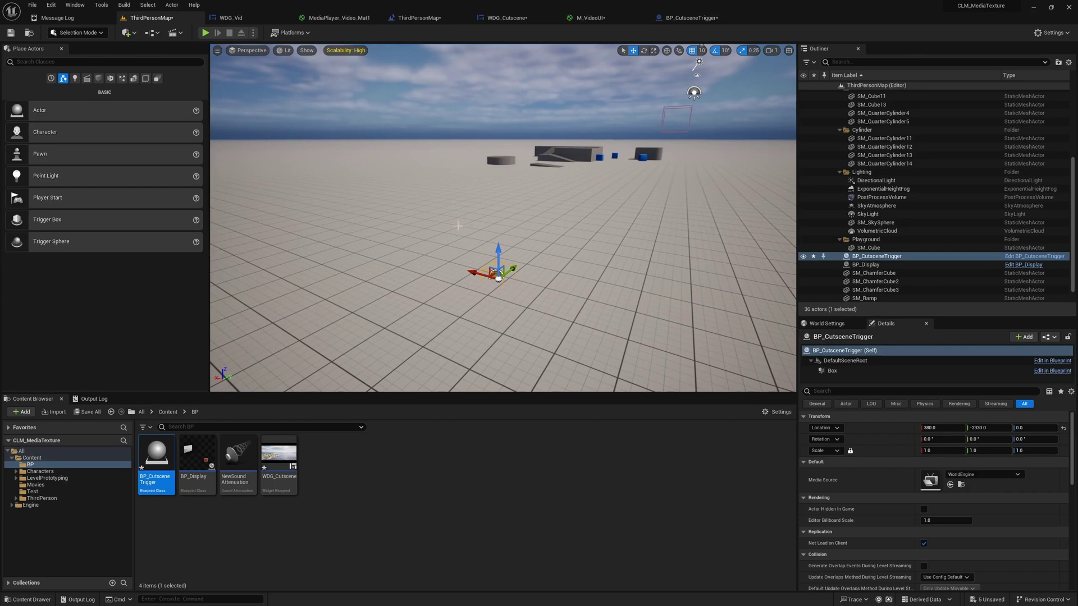
{"action": "scroll", "coordinate": [490, 248], "scroll_direction": "up", "scroll_amount": 8}
{"action": "middle_click_drag", "start_coordinate": [490, 248], "coordinate": [495, 309]}
{"action": "left_click_drag", "start_coordinate": [482, 253], "coordinate": [481, 232]}
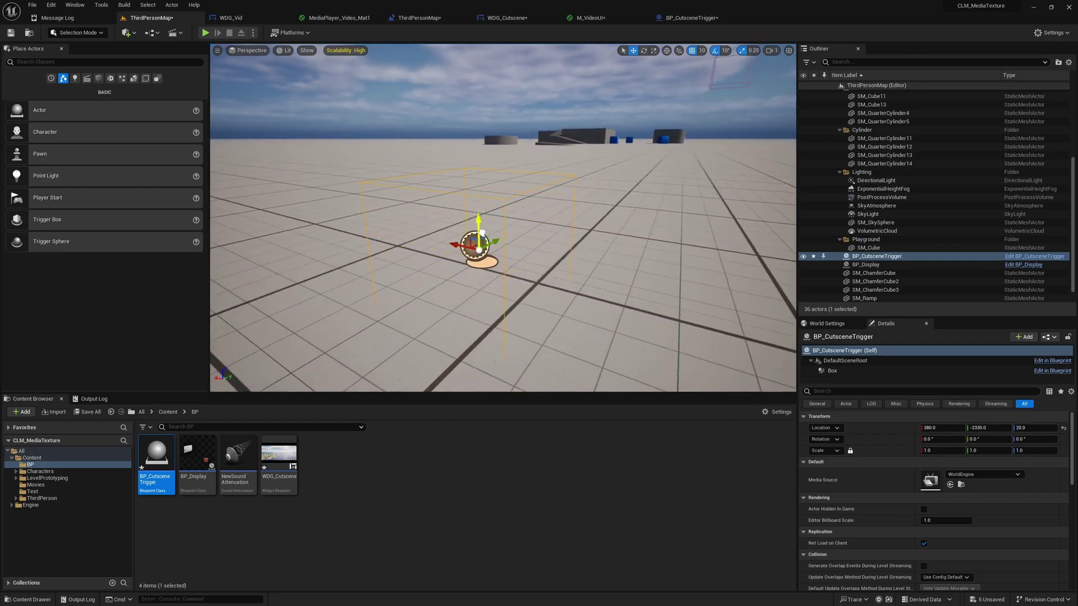
{"action": "right_click_drag", "start_coordinate": [503, 247], "coordinate": [556, 225]}
{"action": "key", "text": "s"}
{"action": "key", "text": "a"}
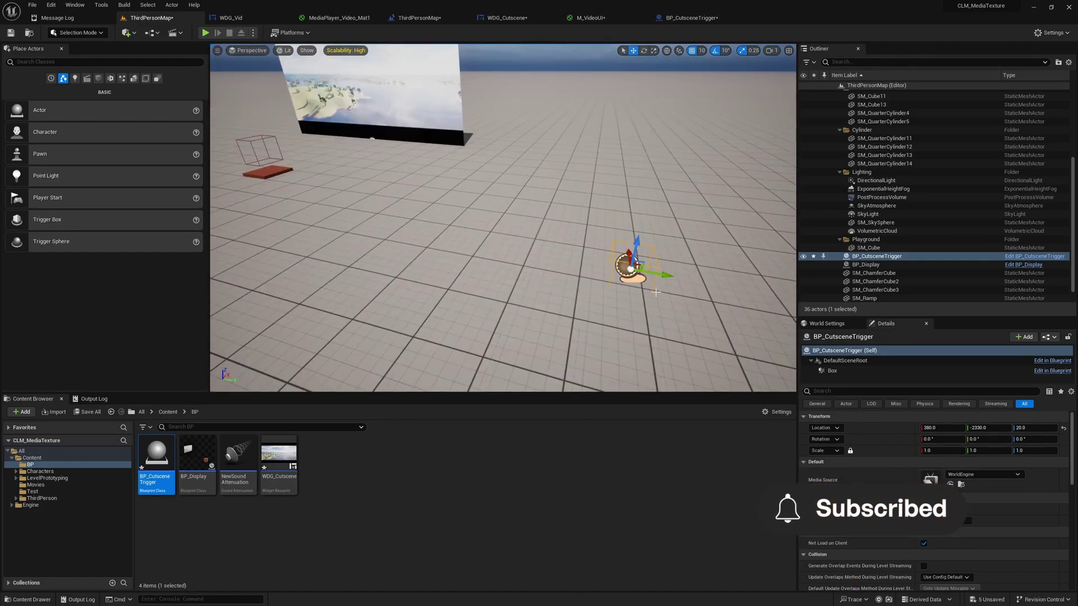
{"action": "right_click_drag", "start_coordinate": [503, 247], "coordinate": [584, 261]}
{"action": "right_click_drag", "start_coordinate": [488, 264], "coordinate": [439, 219]}
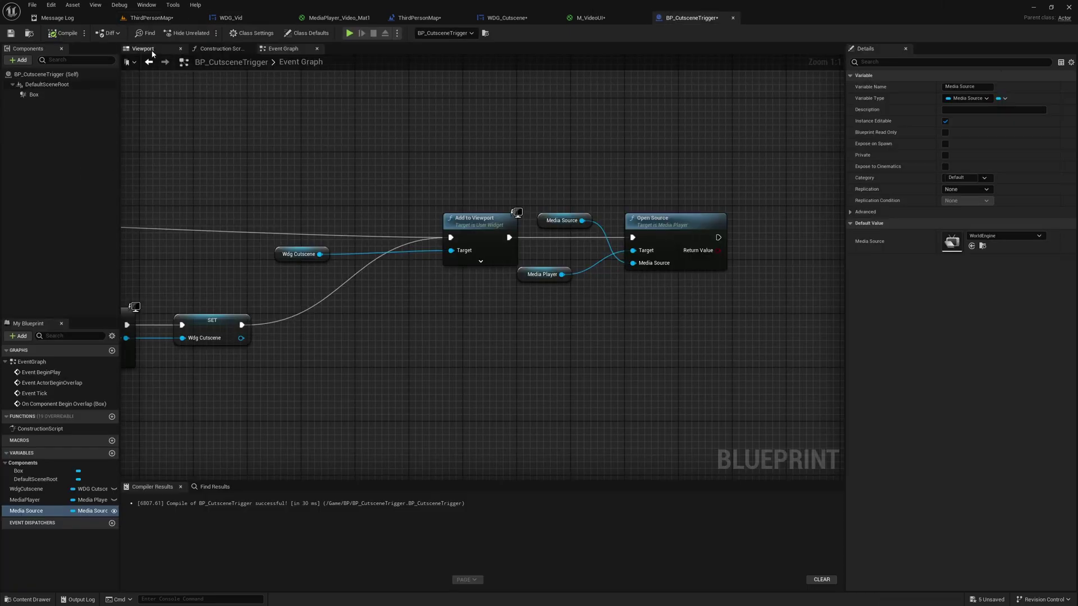
Step: Add a Cube component to BP_CutsceneTrigger and lower it to about Z -90, beneath the collision box
{"action": "left_click", "coordinate": [143, 49]}
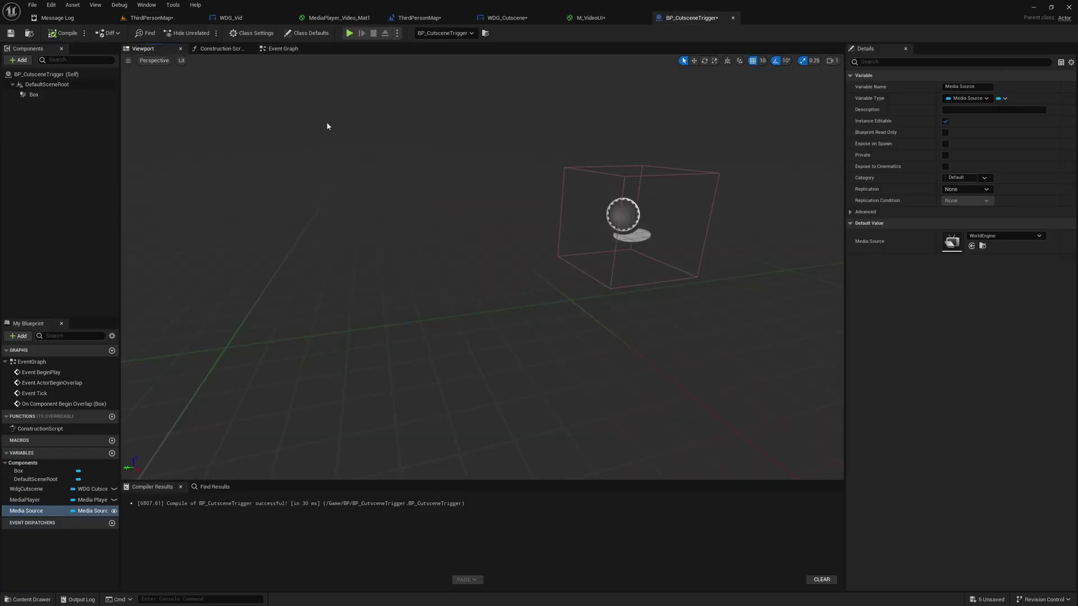
{"action": "left_click", "coordinate": [19, 59]}
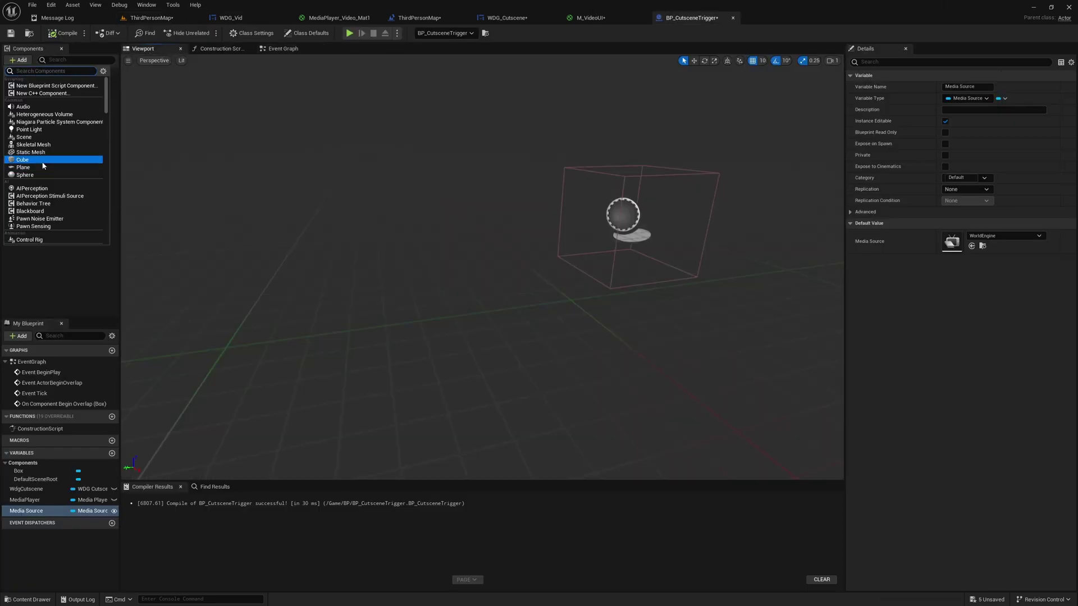
{"action": "left_click", "coordinate": [22, 160]}
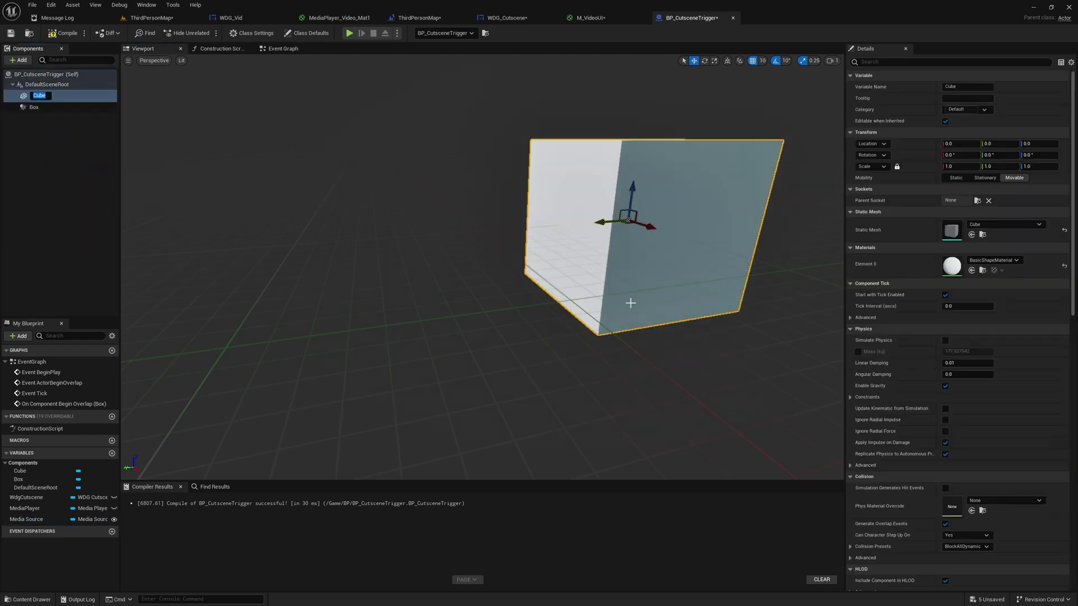
{"action": "left_click_drag", "start_coordinate": [632, 209], "coordinate": [616, 305]}
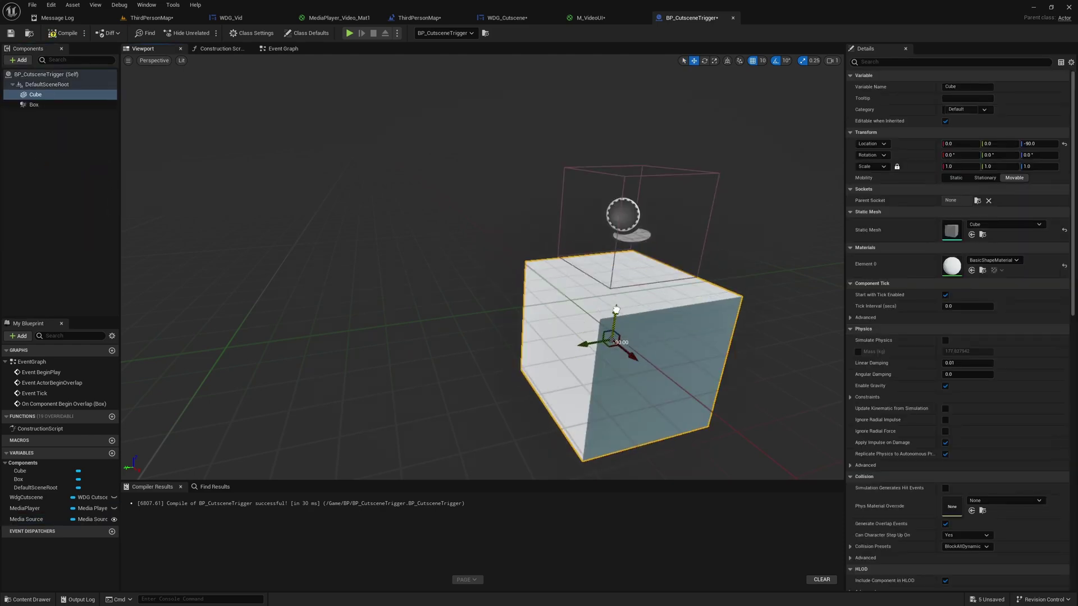
Step: Inspect the trigger's base in the ThirdPersonMap level and save all modified assets
{"action": "left_click", "coordinate": [148, 18]}
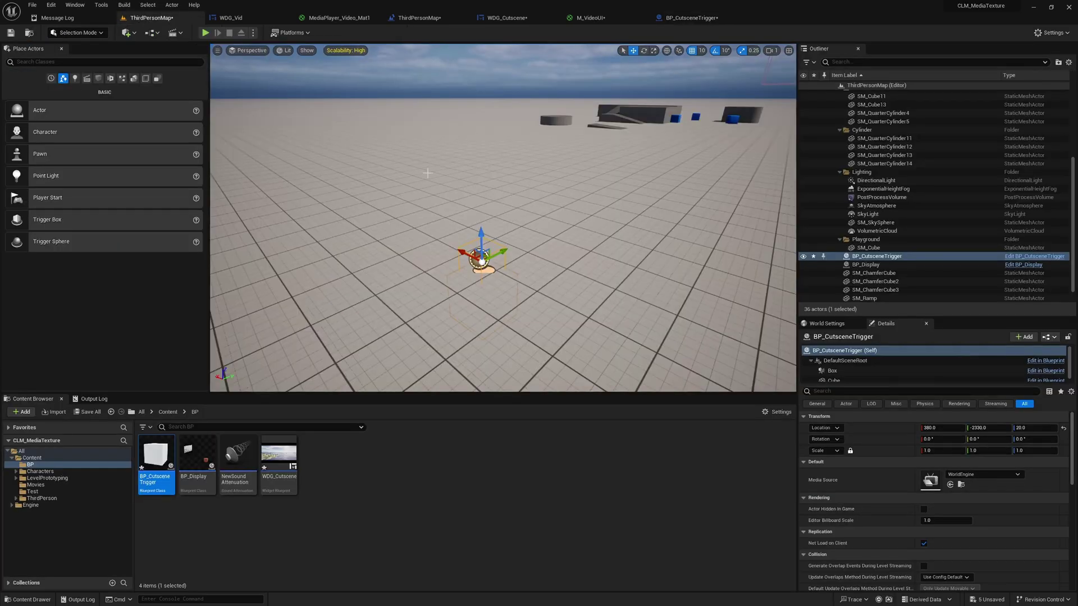
{"action": "left_click", "coordinate": [510, 255]}
{"action": "right_click_drag", "start_coordinate": [509, 255], "coordinate": [482, 169]}
{"action": "key", "text": "ctrl+shift+s"}
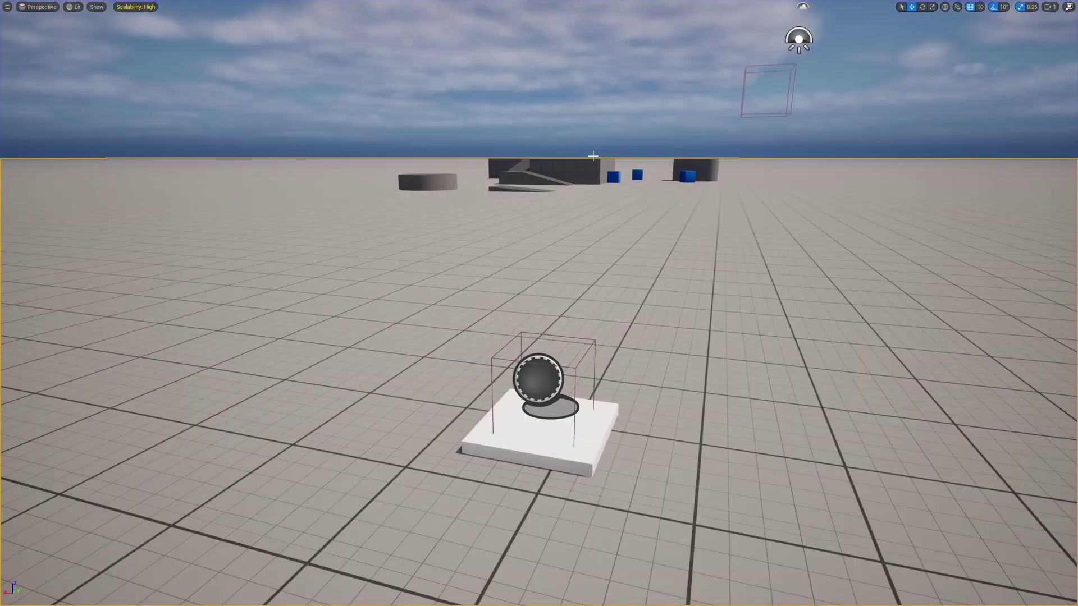
{"action": "key", "text": "F11"}
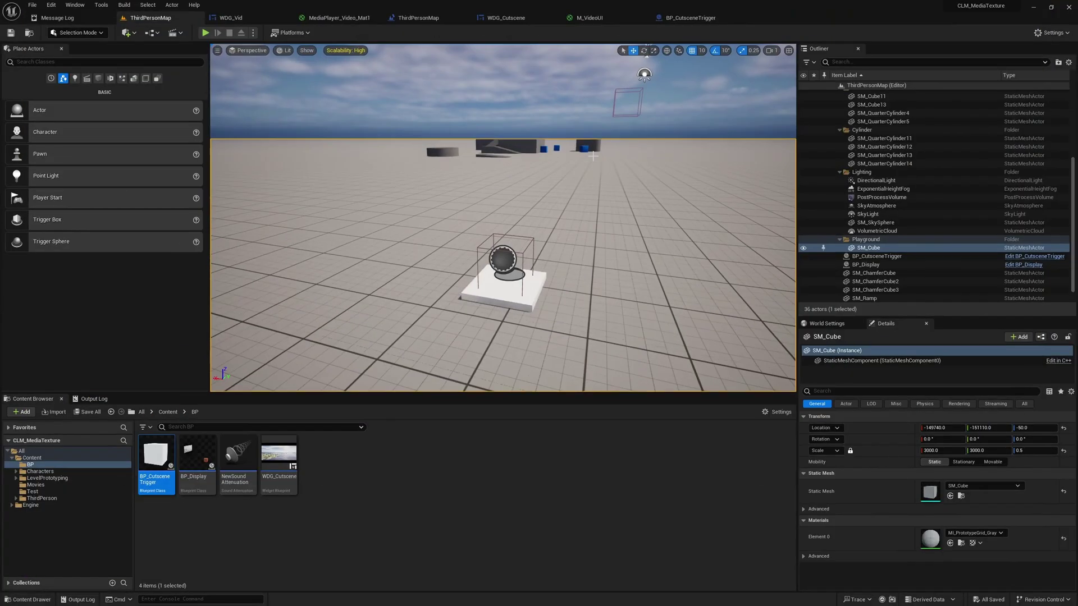
Step: Move BP_CutsceneTrigger away from the video display to about X -1580, Y 360, Z 40 on the open floor
{"action": "right_click_drag", "start_coordinate": [543, 150], "coordinate": [407, 222]}
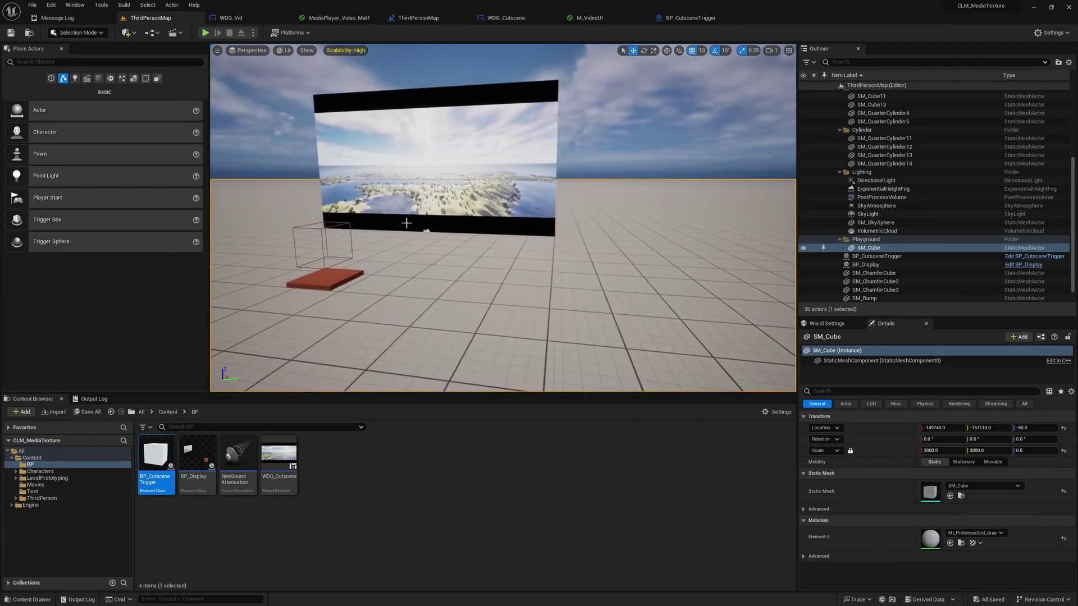
{"action": "left_click", "coordinate": [527, 194]}
{"action": "right_click_drag", "start_coordinate": [476, 222], "coordinate": [477, 315]}
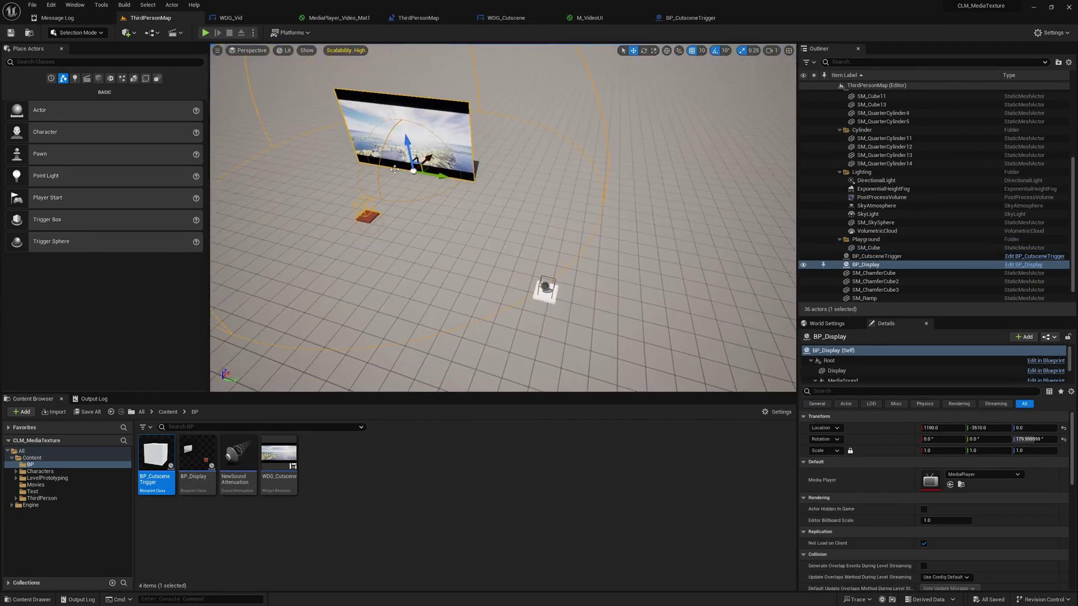
{"action": "right_click_drag", "start_coordinate": [447, 258], "coordinate": [518, 271]}
{"action": "left_click", "coordinate": [447, 258]}
{"action": "right_click_drag", "start_coordinate": [447, 258], "coordinate": [504, 272]}
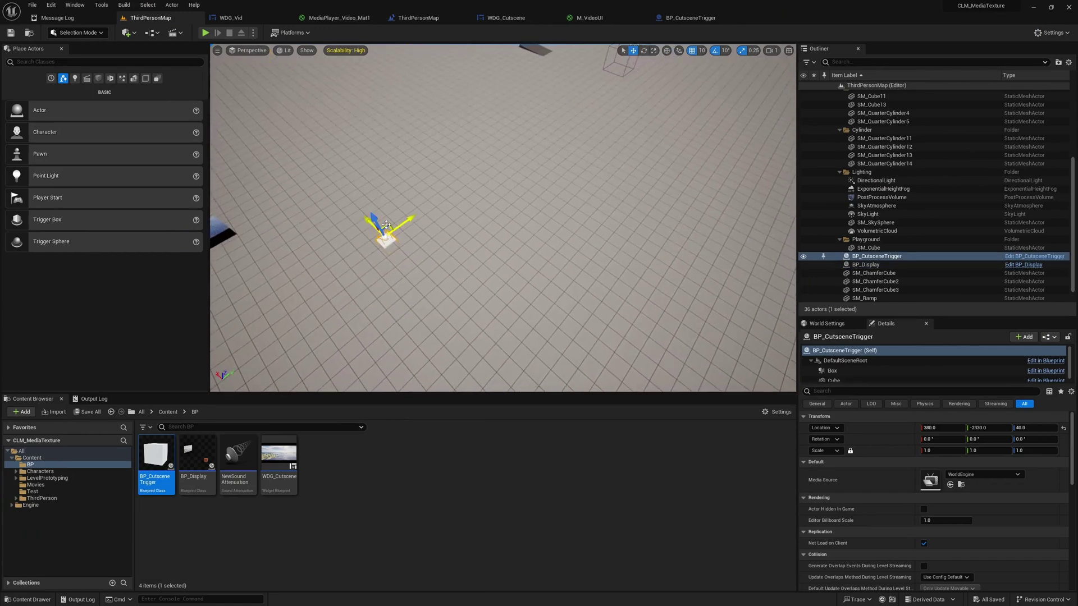
{"action": "right_click_drag", "start_coordinate": [723, 175], "coordinate": [790, 121]}
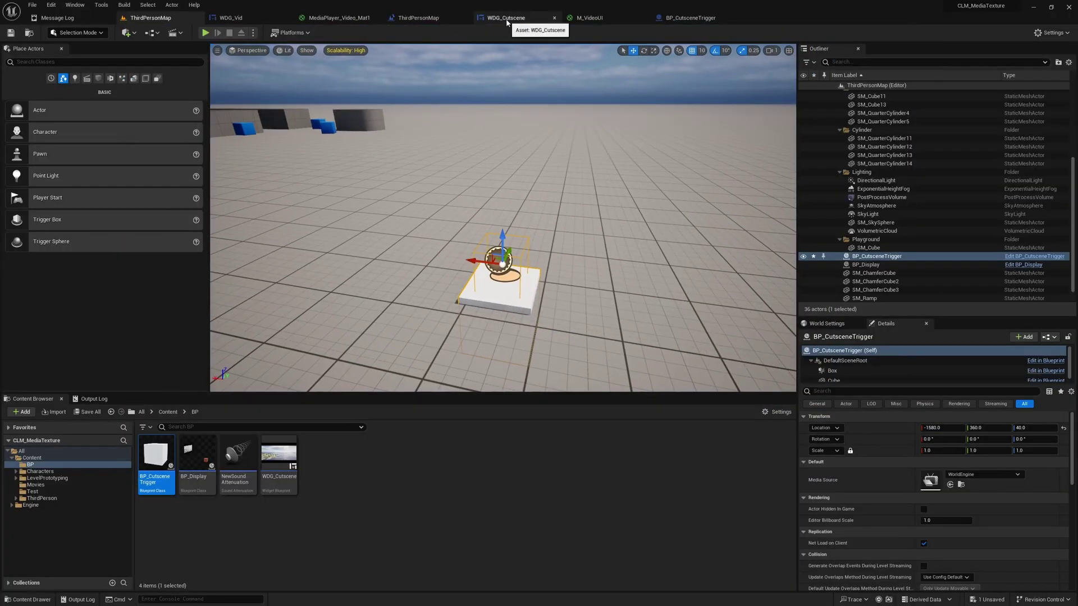
{"action": "left_click", "coordinate": [689, 18]}
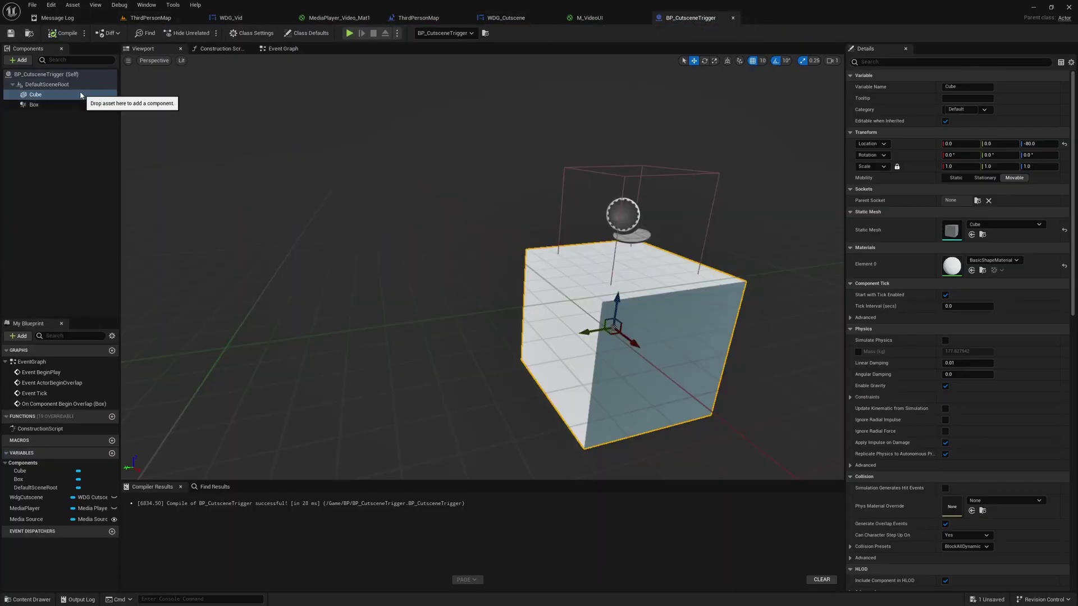
{"action": "left_click", "coordinate": [22, 60]}
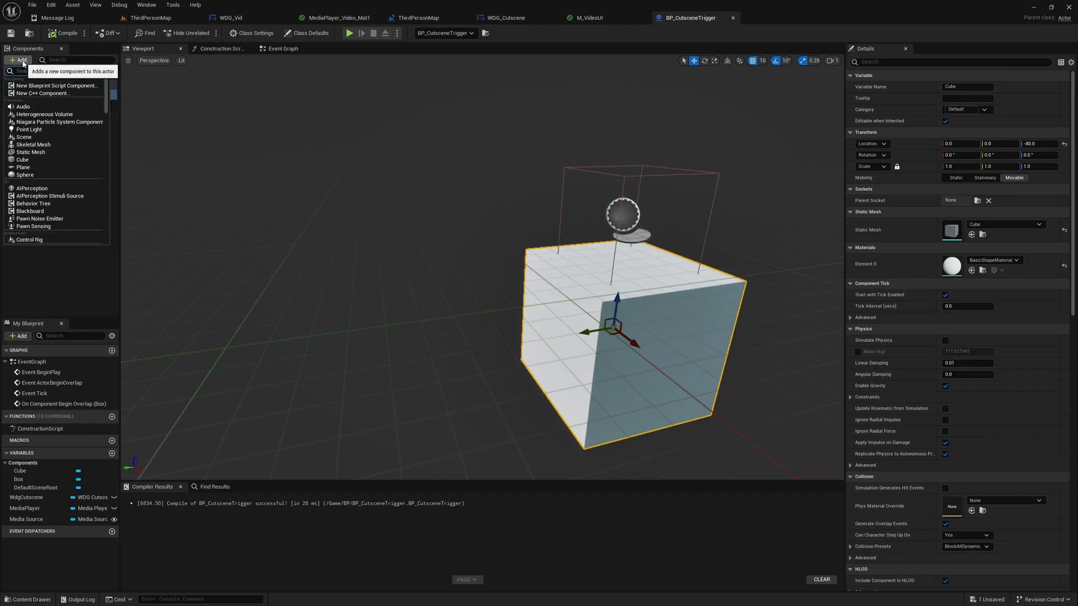
{"action": "left_click", "coordinate": [125, 18]}
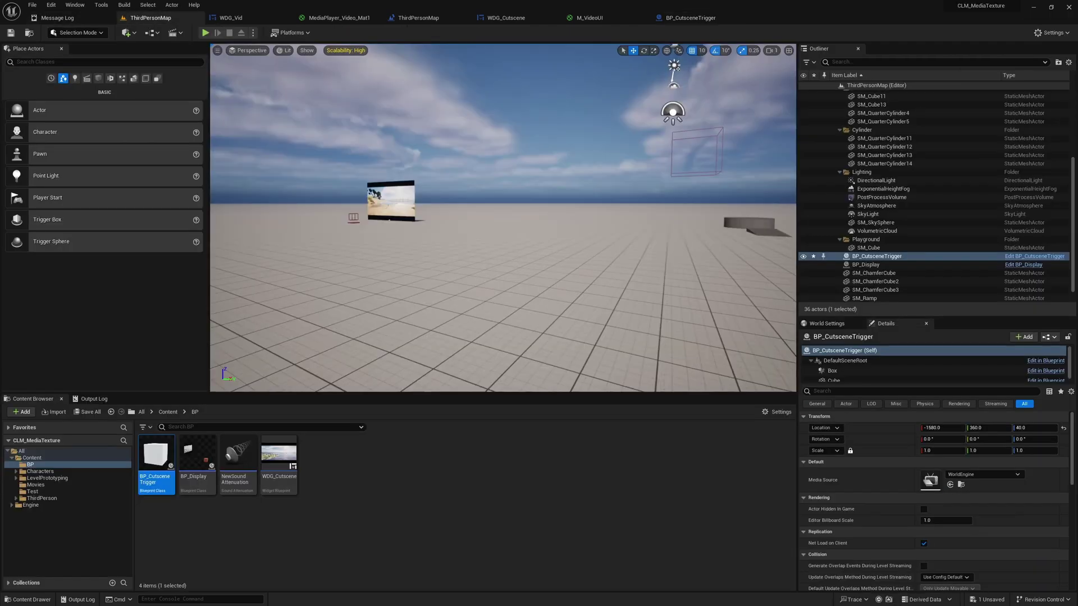
{"action": "left_click", "coordinate": [389, 223]}
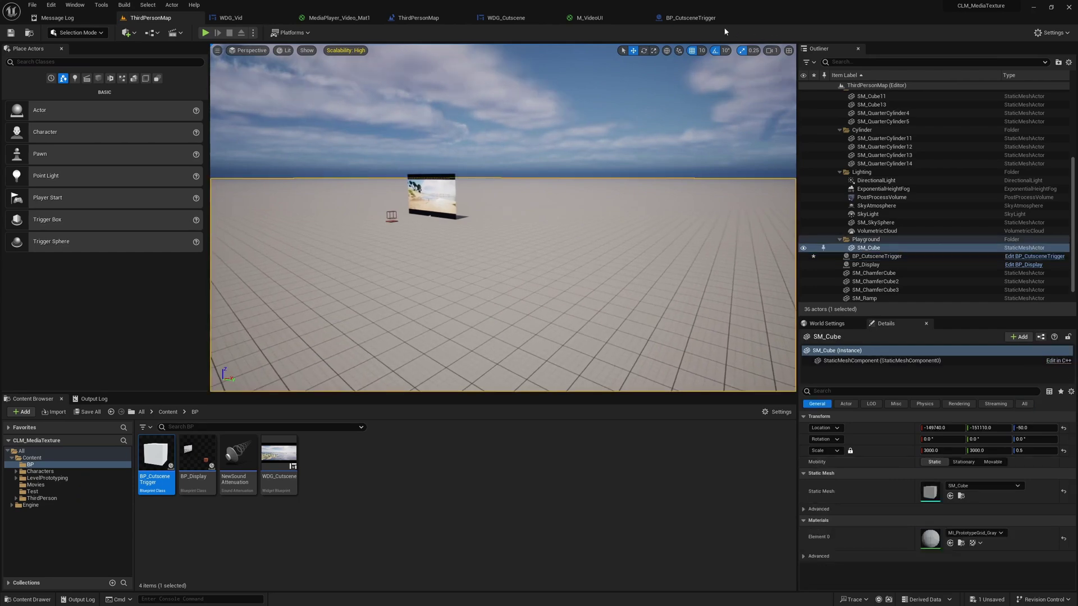
Step: Add a MediaSound component to BP_CutsceneTrigger
{"action": "left_click", "coordinate": [698, 18]}
{"action": "left_click", "coordinate": [21, 60]}
{"action": "type", "text": "me"}
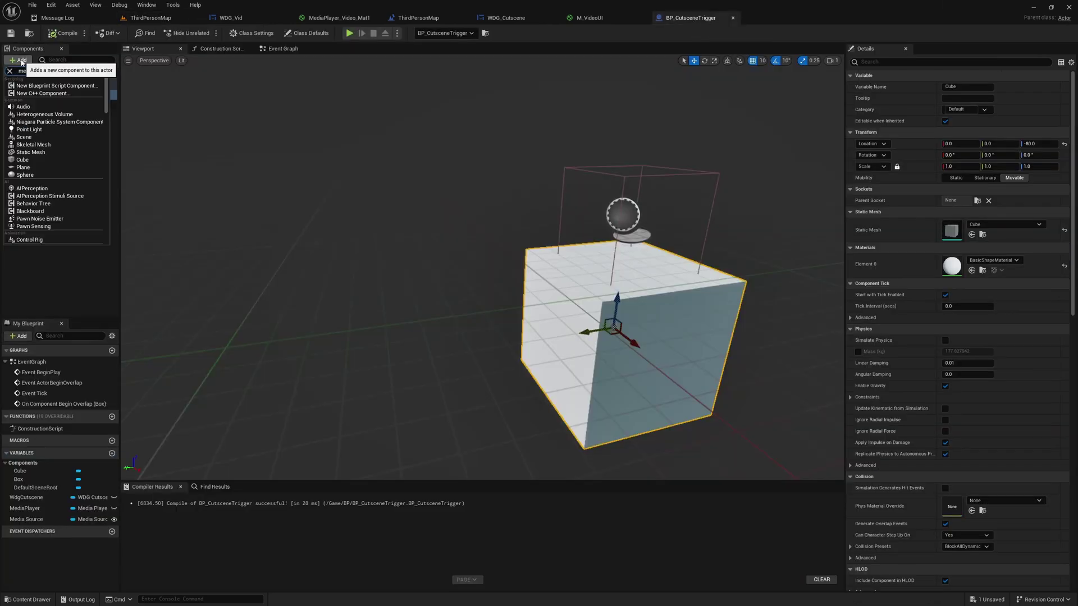
{"action": "type", "text": "dia"}
{"action": "key", "text": "Return"}
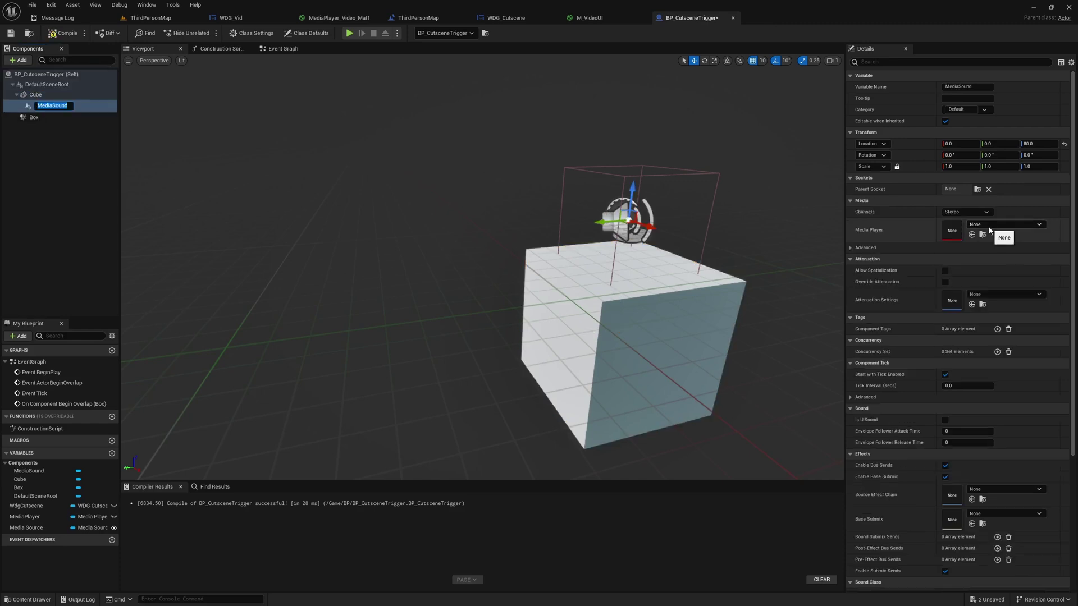
Step: Assign the MediaPlayer asset as the MediaSound component's media player and compile BP_CutsceneTrigger
{"action": "right_click_drag", "start_coordinate": [199, 467], "coordinate": [286, 453]}
{"action": "left_click", "coordinate": [995, 227]}
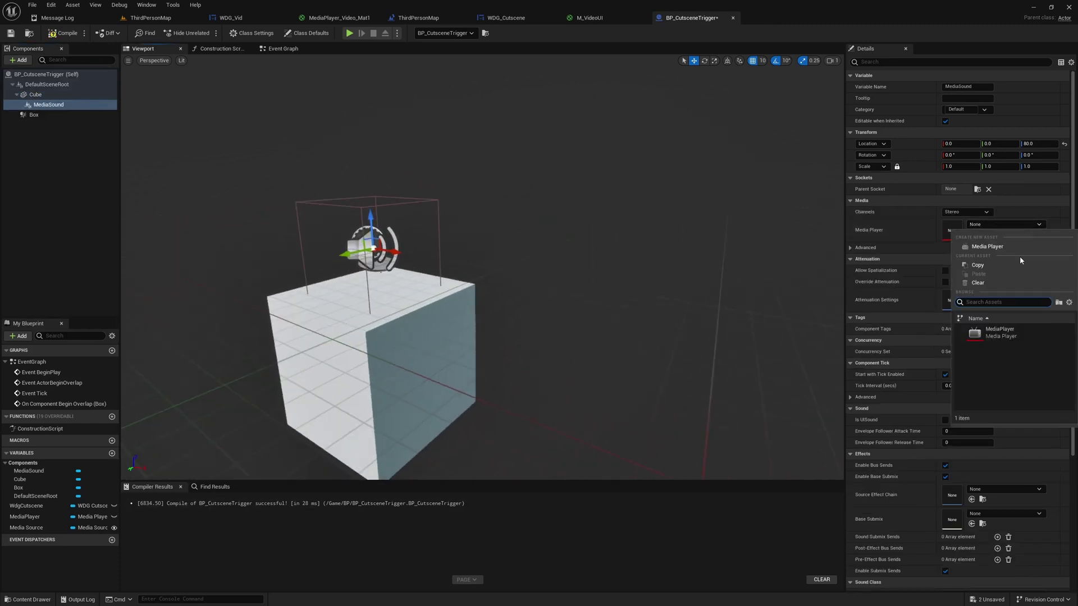
{"action": "left_click", "coordinate": [1009, 333]}
{"action": "left_click", "coordinate": [63, 33]}
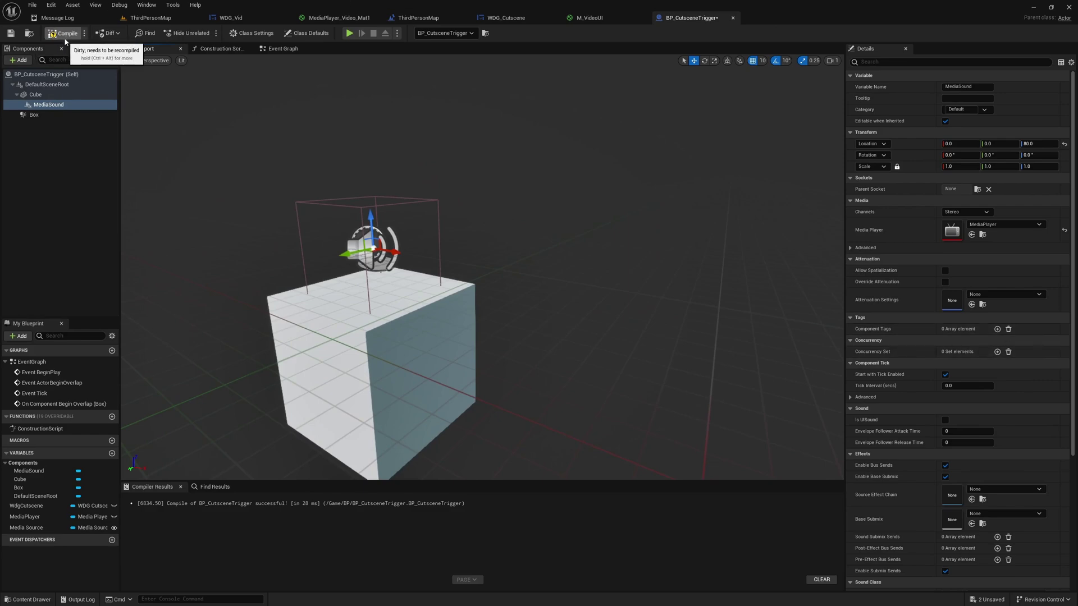
{"action": "scroll", "coordinate": [396, 236], "scroll_direction": "down", "scroll_amount": 4}
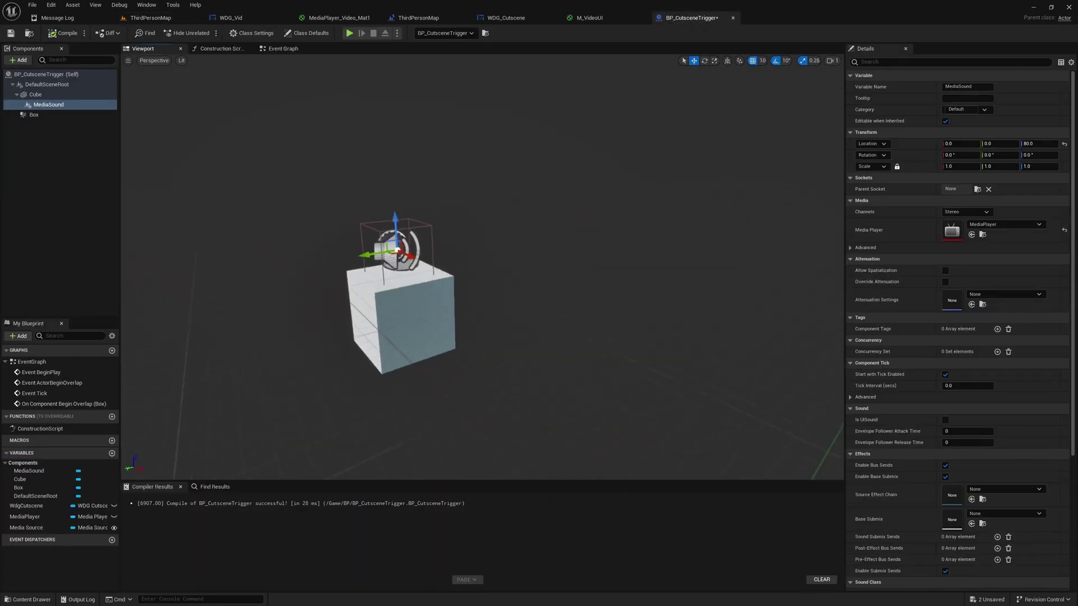
Step: Play-test ThirdPersonMap in full screen by running the character onto the cutscene trigger
{"action": "left_click", "coordinate": [182, 18]}
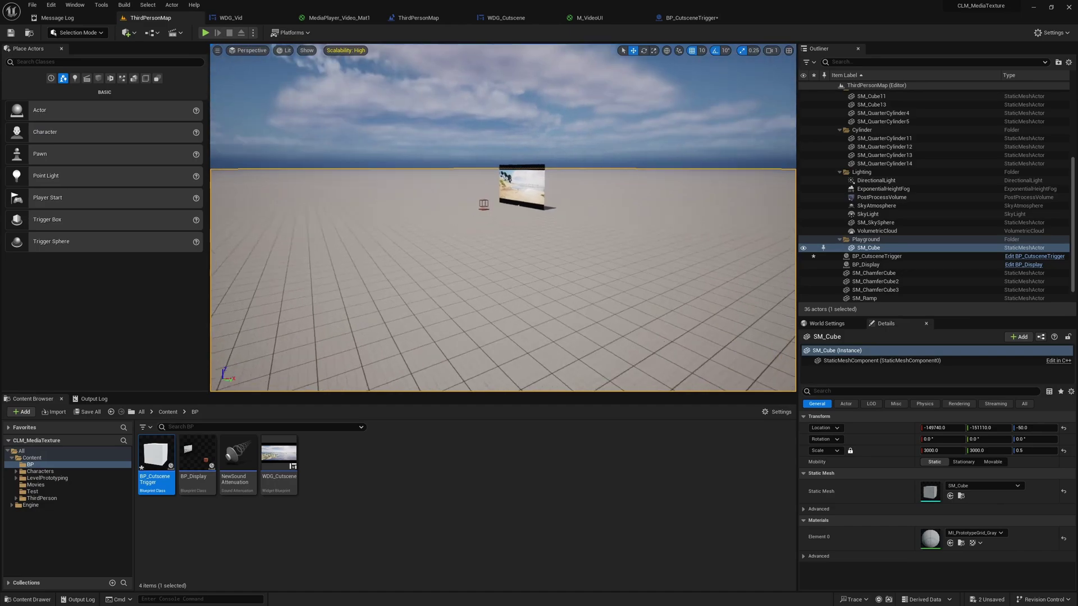
{"action": "mouse_move", "coordinate": [398, 158]}
{"action": "right_mouse_down"}
{"action": "mouse_move", "coordinate": [505, 158]}
{"action": "mouse_move", "coordinate": [449, 185]}
{"action": "mouse_move", "coordinate": [483, 191]}
{"action": "mouse_move", "coordinate": [398, 158]}
{"action": "right_mouse_up"}
{"action": "key", "text": "F11"}
{"action": "key", "text": "alt+p"}
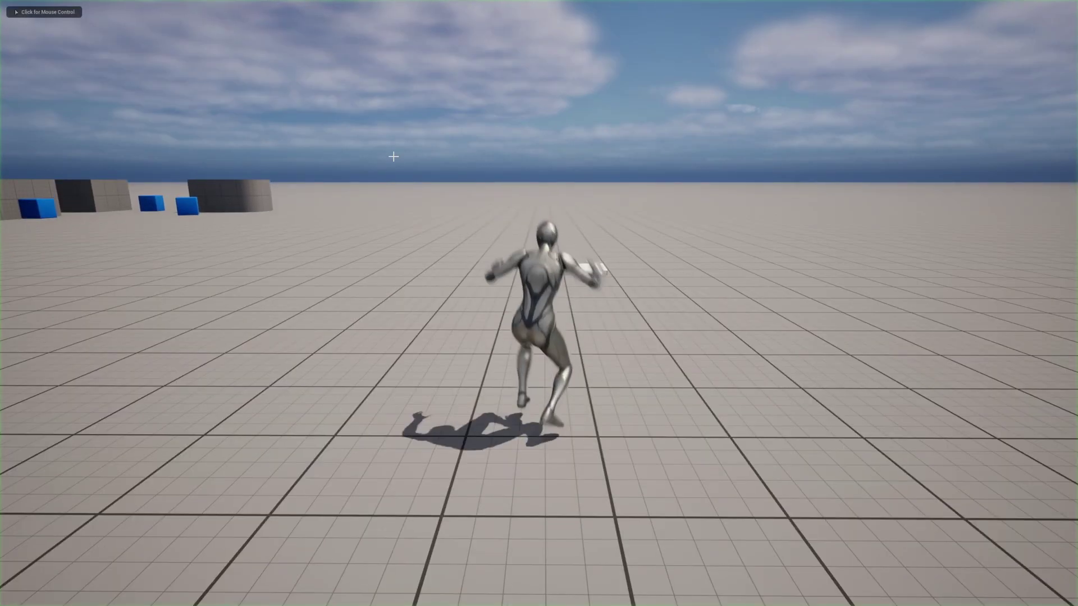
{"action": "left_click", "coordinate": [369, 156]}
{"action": "key", "text": "w"}
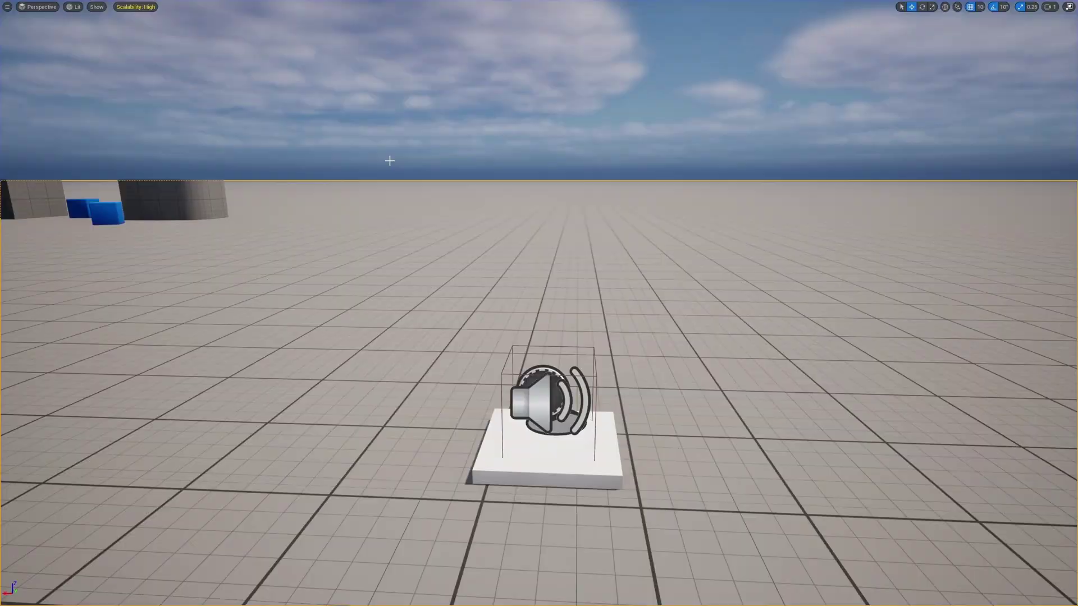
{"action": "key", "text": "F11"}
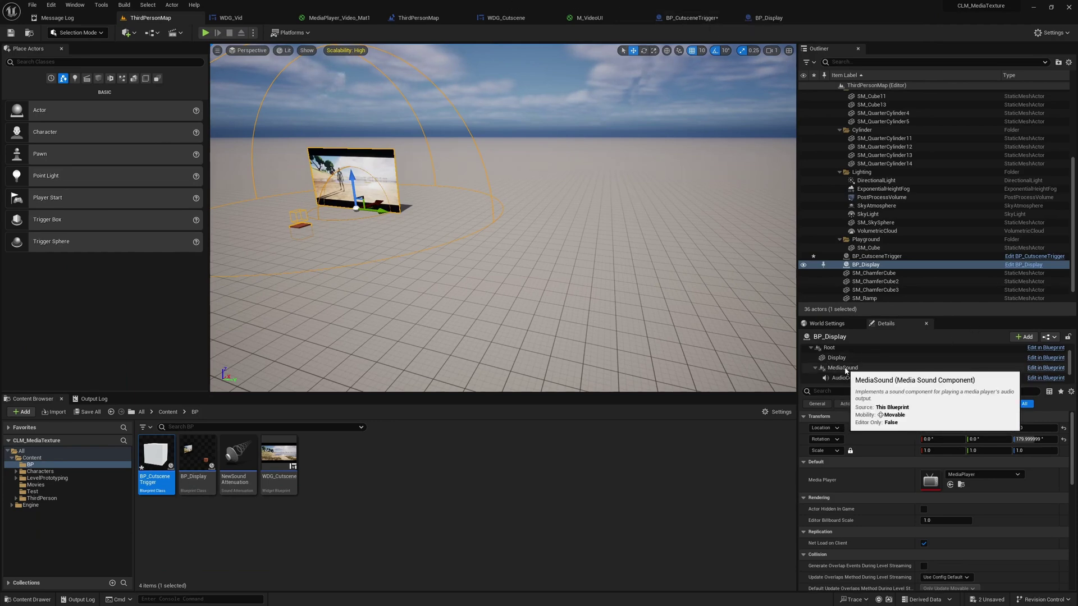
Step: Delete the BP_Display actor from the ThirdPersonMap level
{"action": "right_click_drag", "start_coordinate": [503, 218], "coordinate": [494, 270]}
{"action": "key", "text": "w"}
{"action": "right_click_drag", "start_coordinate": [794, 266], "coordinate": [793, 267]}
{"action": "key", "text": "Delete"}
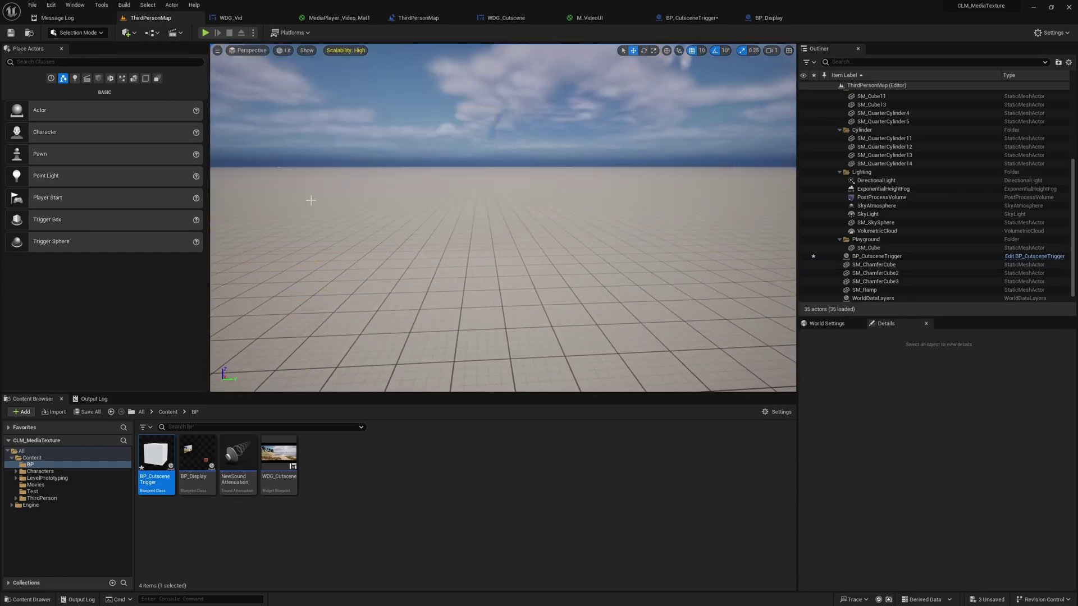
Step: Play-test the level again by running onto the trigger, check the cutscene in full screen, and stop the session
{"action": "key", "text": "alt+p"}
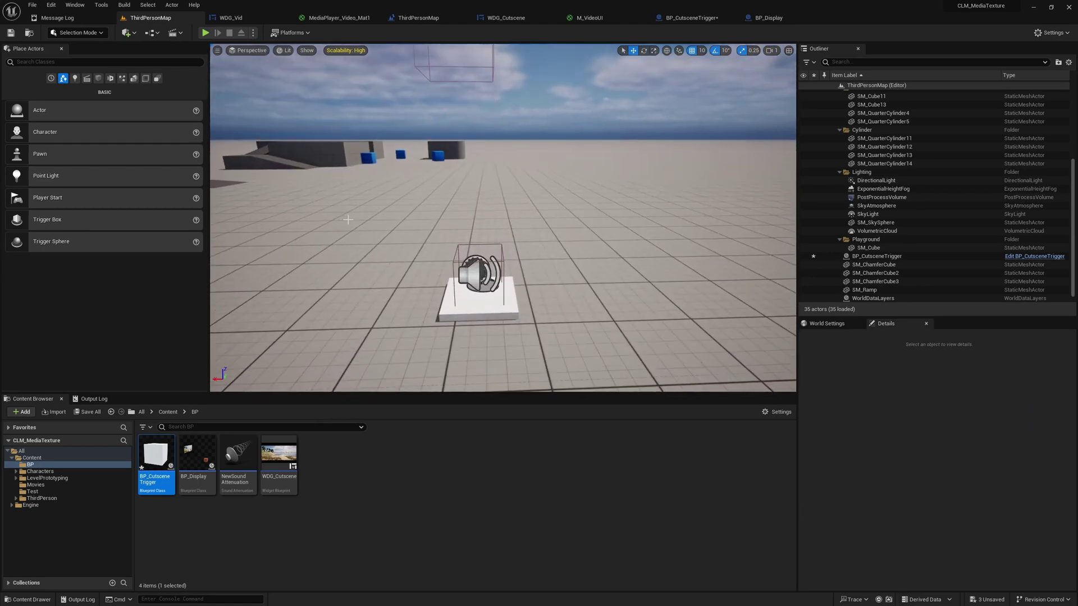
{"action": "key", "text": "w"}
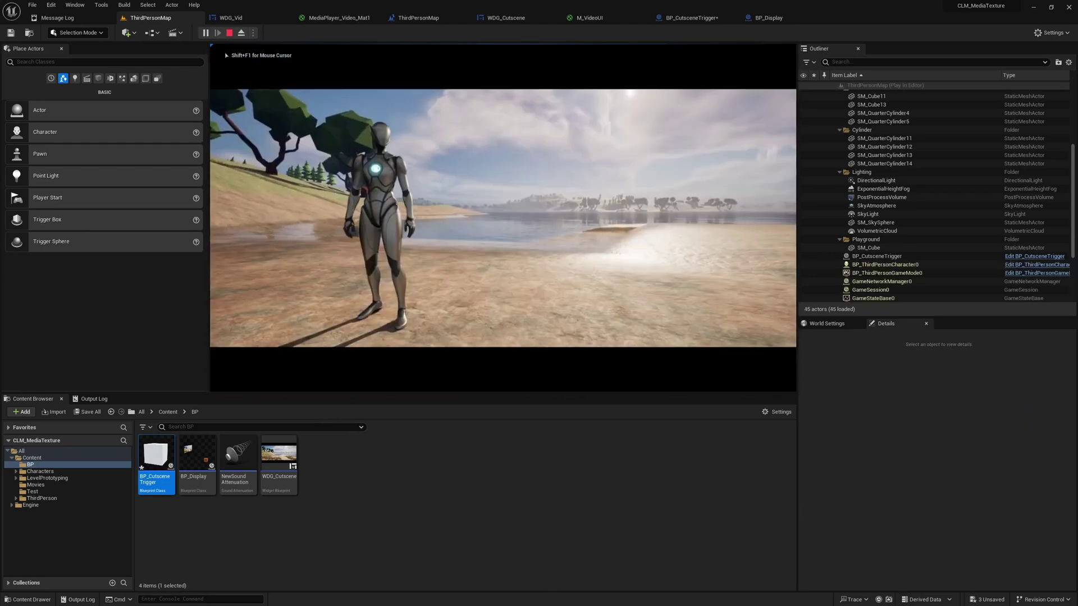
{"action": "key", "text": "F11"}
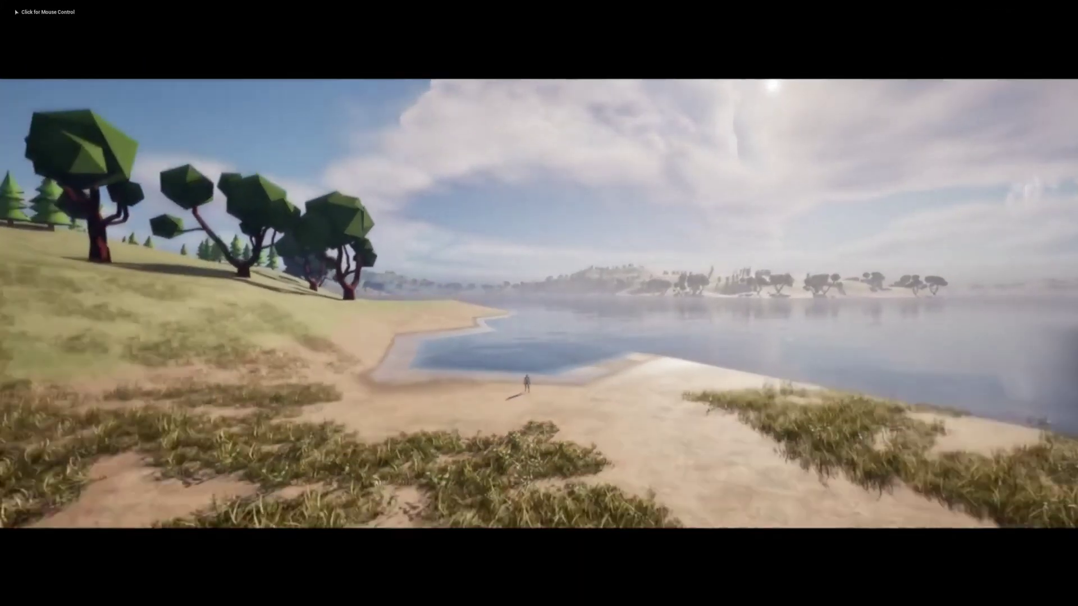
{"action": "key", "text": "F11"}
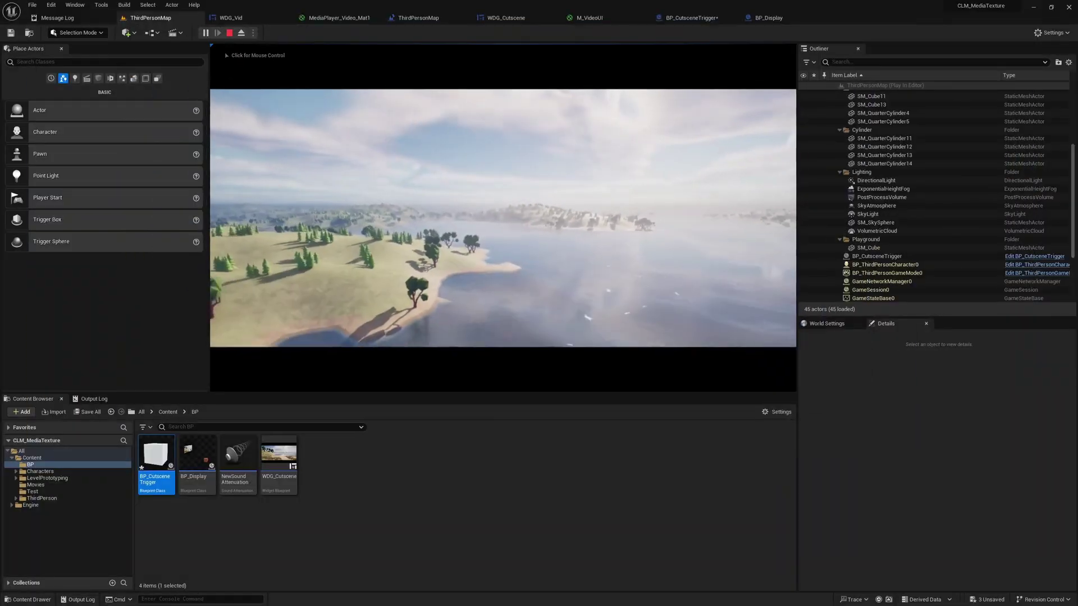
{"action": "key", "text": "Escape"}
{"action": "key", "text": "s"}
{"action": "key", "text": "d"}
{"action": "right_click_drag", "start_coordinate": [348, 225], "coordinate": [416, 229]}
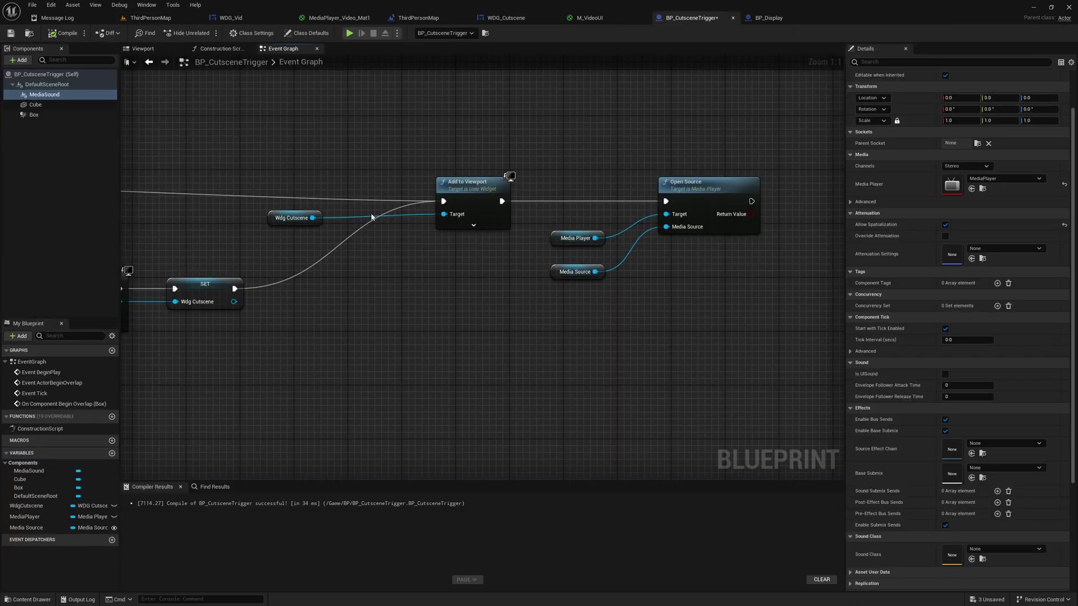
Step: Try to find an end event binding from a Media Source getter placed near Event BeginPlay in BP_CutsceneTrigger's Event Graph
{"action": "right_click_drag", "start_coordinate": [658, 318], "coordinate": [508, 300]}
{"action": "scroll", "coordinate": [494, 286], "scroll_direction": "down", "scroll_amount": 3}
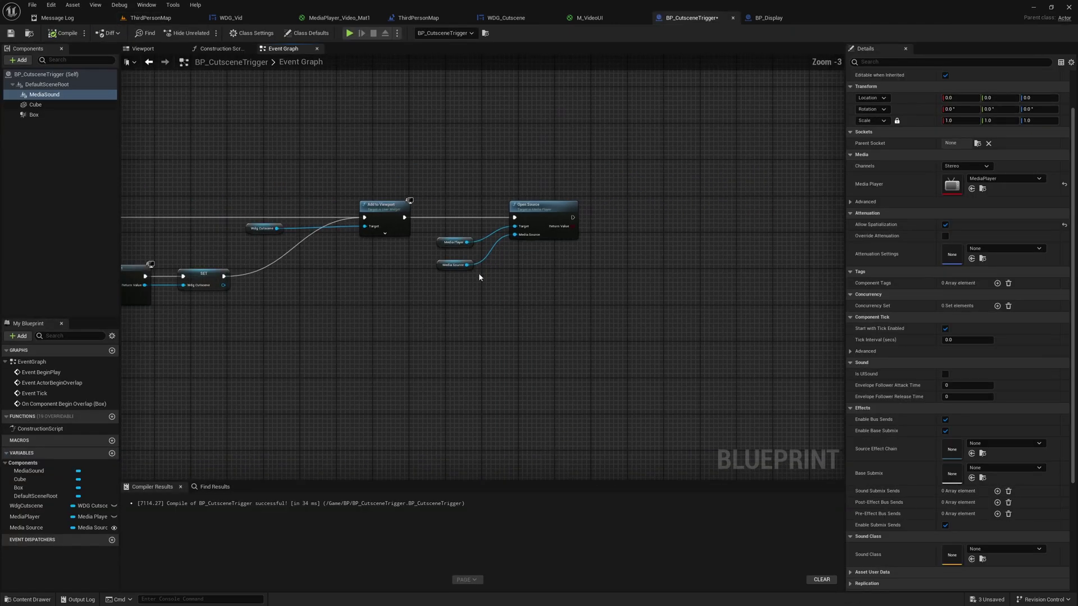
{"action": "right_click_drag", "start_coordinate": [444, 279], "coordinate": [792, 332]}
{"action": "scroll", "coordinate": [628, 241], "scroll_direction": "down", "scroll_amount": 2}
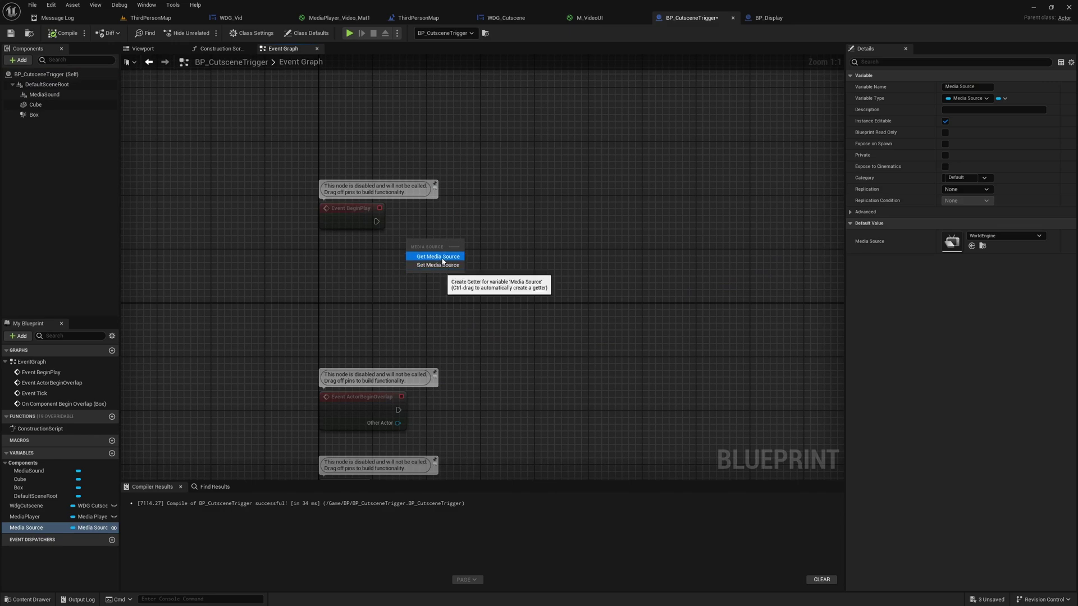
{"action": "left_click", "coordinate": [442, 258]}
{"action": "right_click_drag", "start_coordinate": [530, 311], "coordinate": [458, 300]}
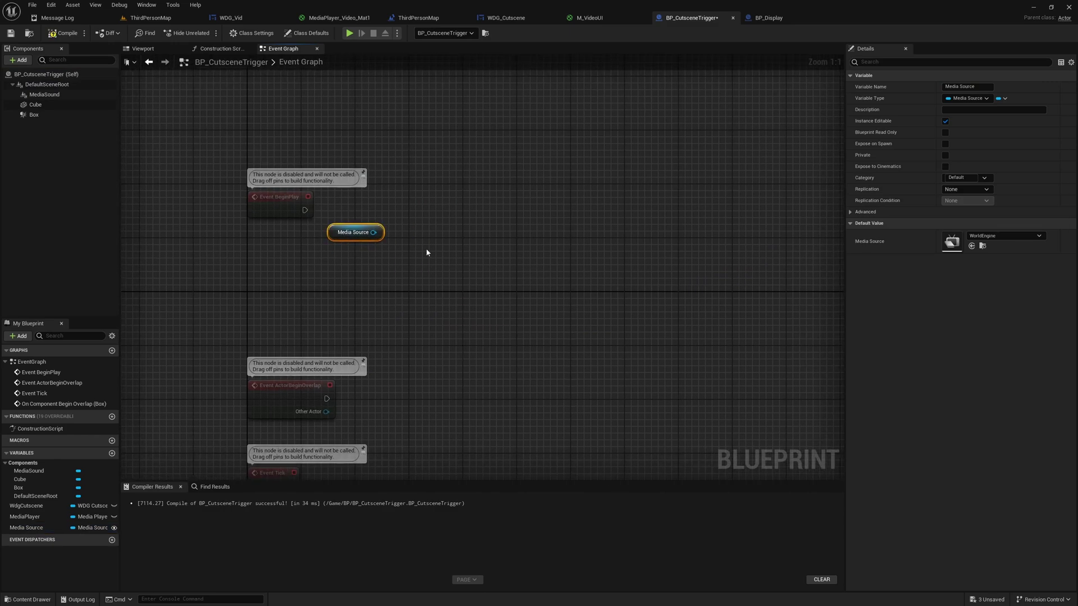
{"action": "left_click_drag", "start_coordinate": [420, 277], "coordinate": [420, 278]}
{"action": "type", "text": "binde"}
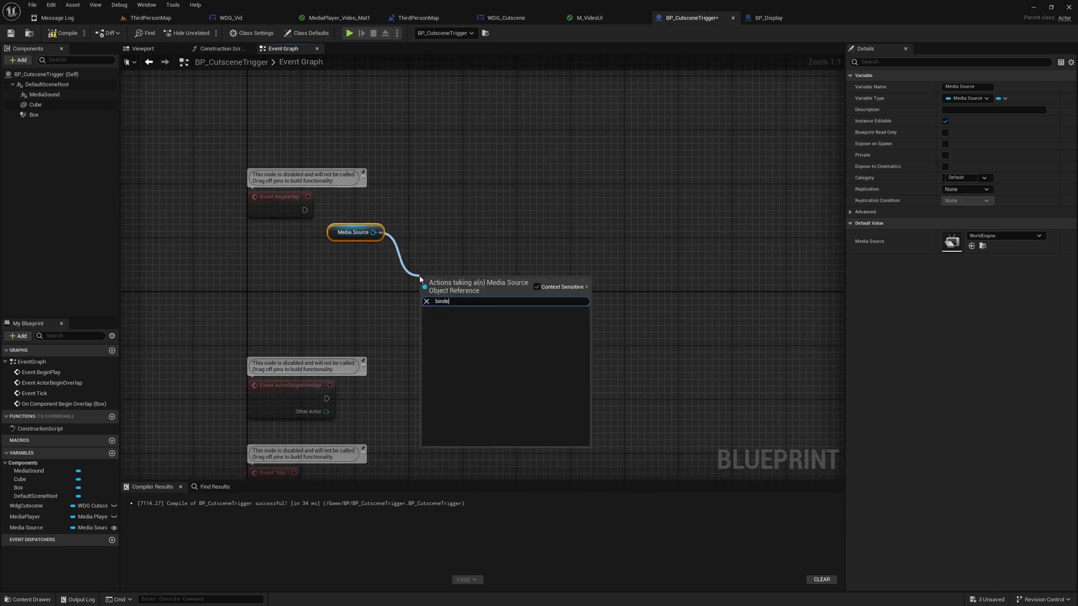
{"action": "key", "text": "BackSpace"}
{"action": "key", "text": "BackSpace"}
{"action": "key", "text": "BackSpace"}
{"action": "key", "text": "BackSpace"}
{"action": "type", "text": "one"}
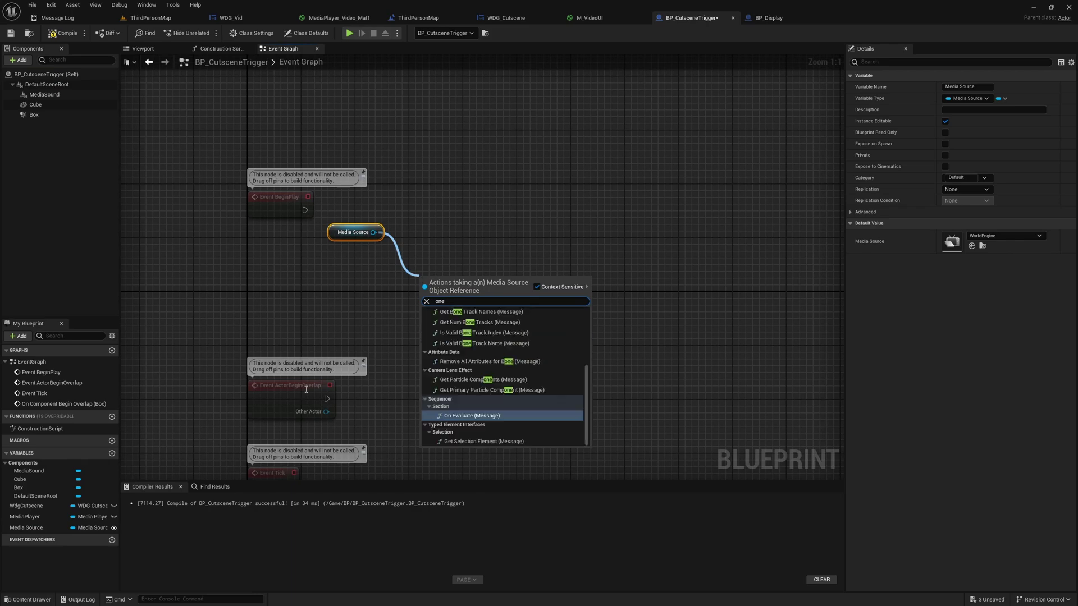
Step: Replace the Media Source getter with a Media Player getter feeding Bind Event to On End Reached, executed from Event BeginPlay
{"action": "left_click_drag", "start_coordinate": [25, 516], "coordinate": [331, 247], "text": "ctrl"}
{"action": "left_click_drag", "start_coordinate": [373, 253], "coordinate": [416, 256]}
{"action": "type", "text": "onend"}
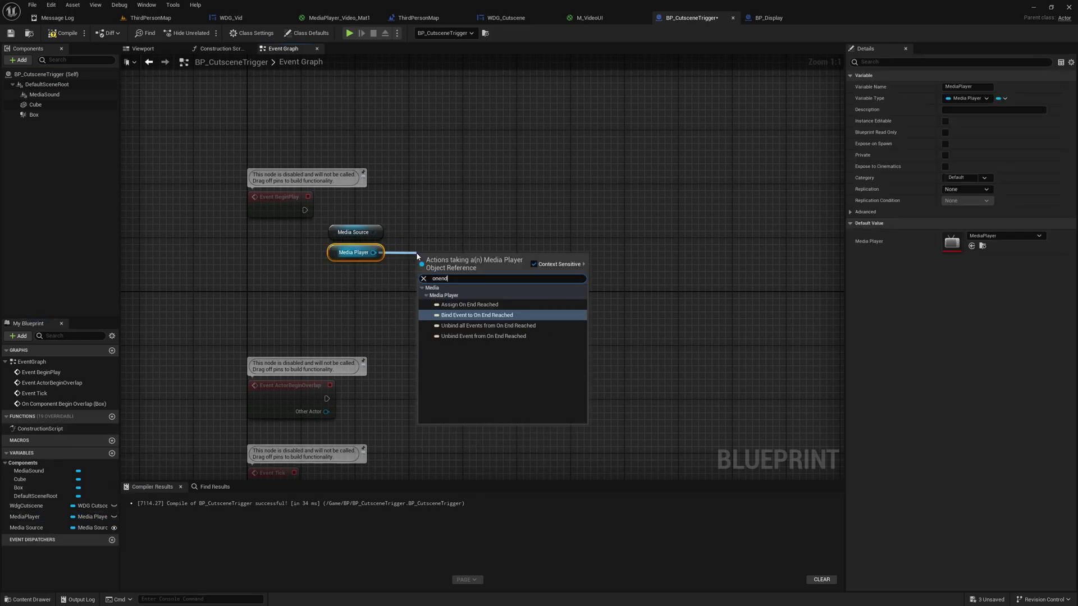
{"action": "left_click", "coordinate": [488, 315]}
{"action": "left_click", "coordinate": [340, 232]}
{"action": "key", "text": "Delete"}
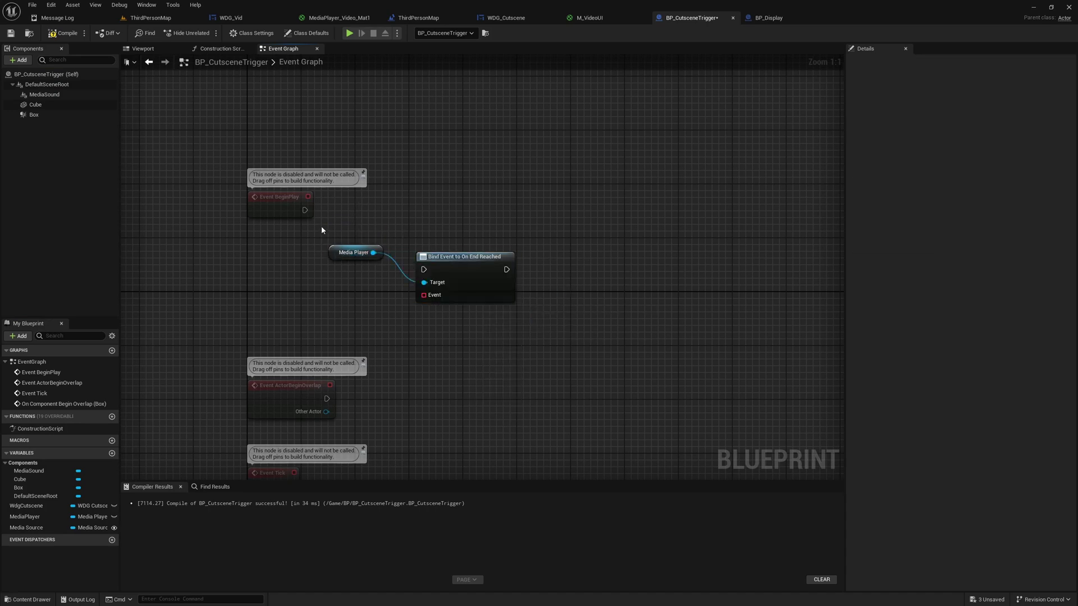
{"action": "left_click_drag", "start_coordinate": [422, 270], "coordinate": [482, 221]}
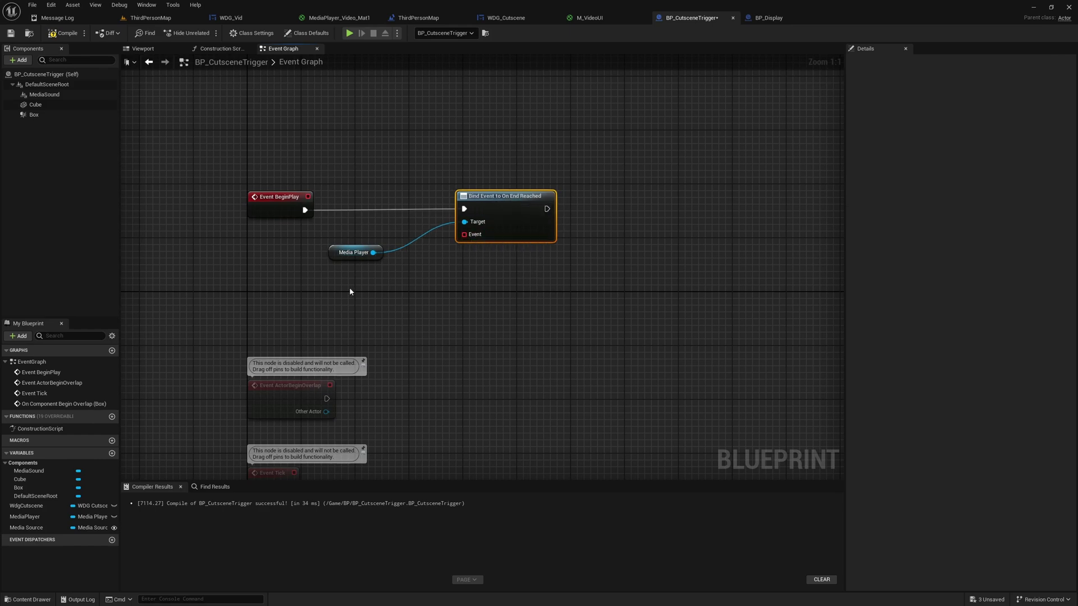
Step: Bind a custom event named CloseVideo to the On End Reached node and arrange these nodes above Event ActorBeginOverlap
{"action": "left_click_drag", "start_coordinate": [480, 235], "coordinate": [436, 266]}
{"action": "left_click", "coordinate": [525, 337]}
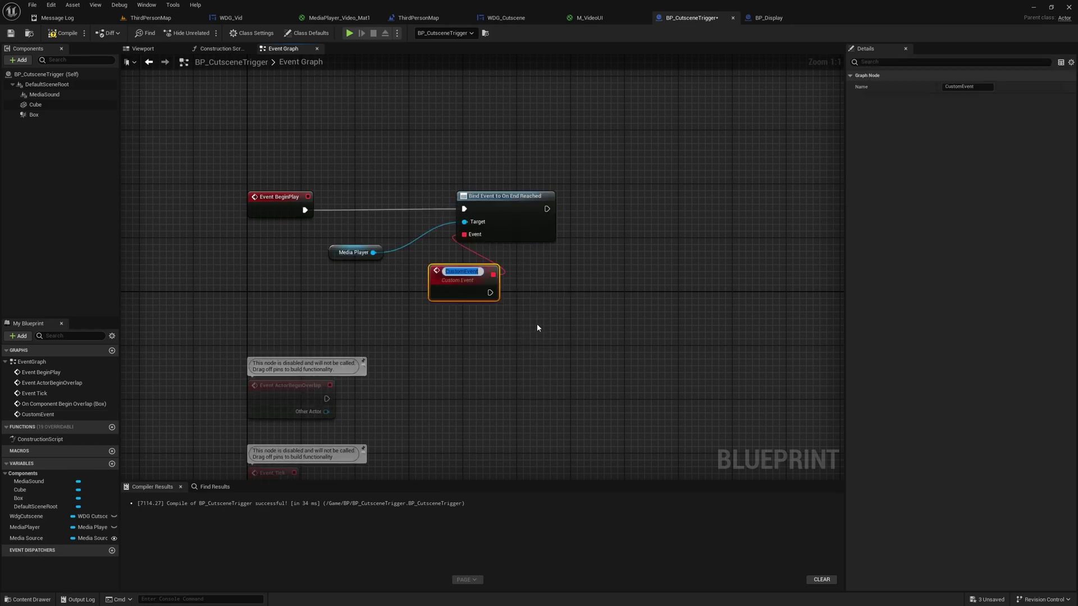
{"action": "type", "text": "Close"}
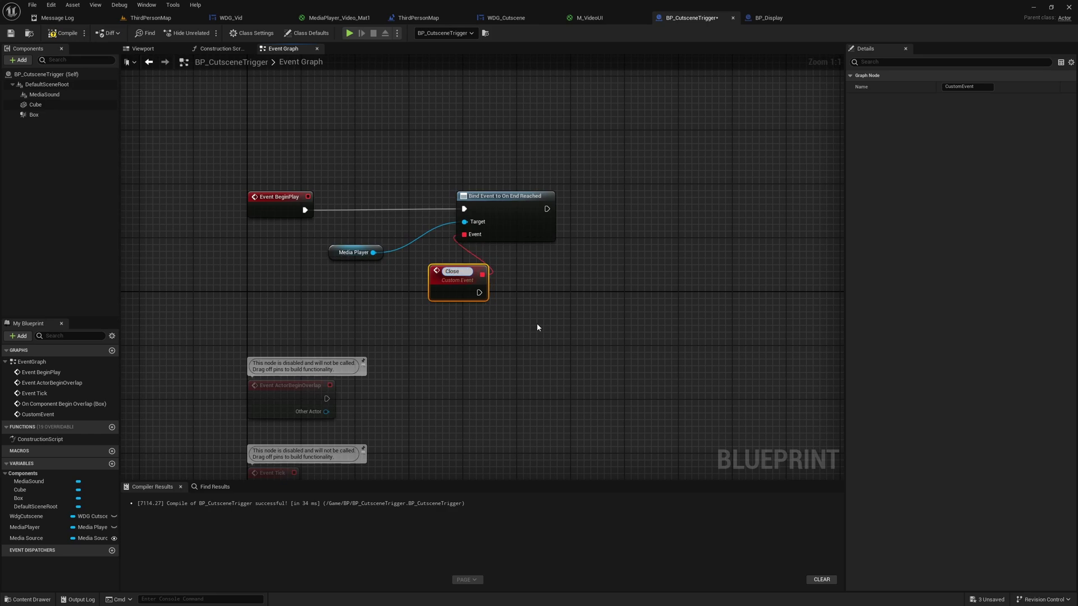
{"action": "left_click_drag", "start_coordinate": [288, 177], "coordinate": [544, 176]}
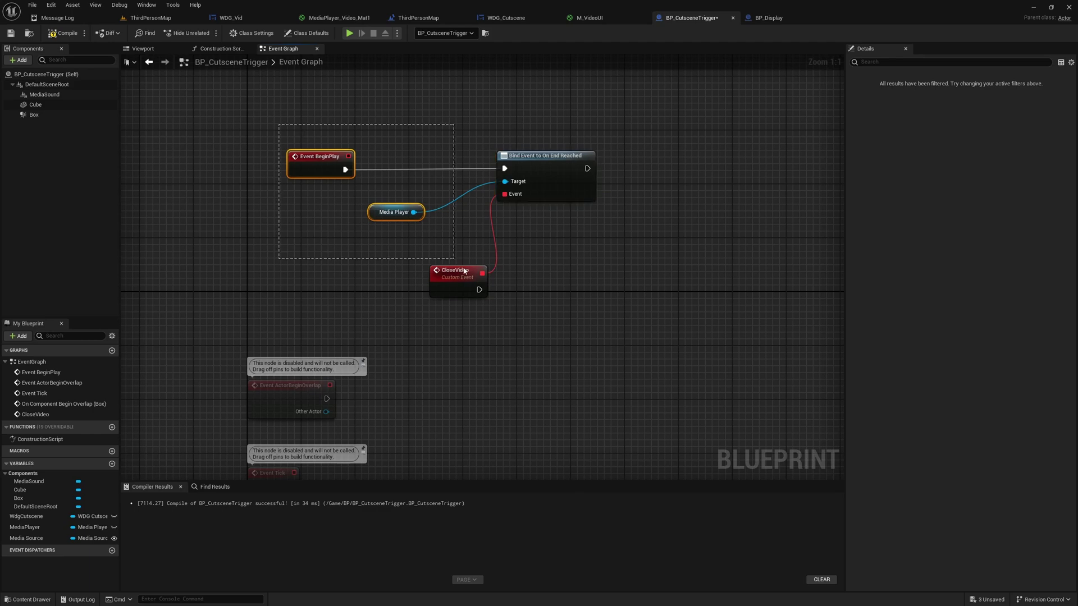
{"action": "left_click_drag", "start_coordinate": [628, 287], "coordinate": [628, 287]}
{"action": "left_click_drag", "start_coordinate": [460, 275], "coordinate": [420, 268]}
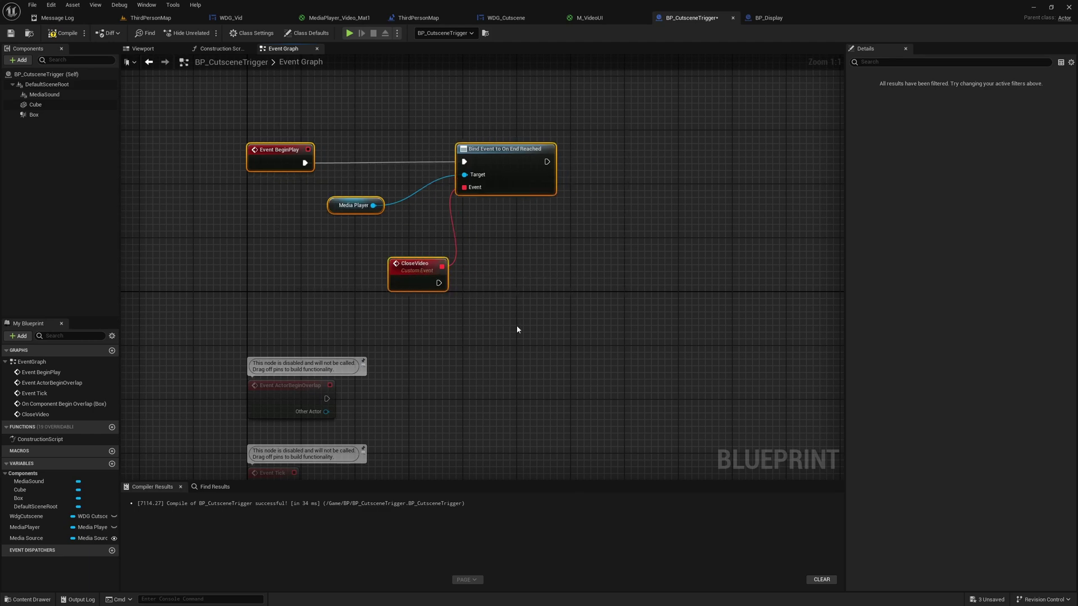
{"action": "right_click_drag", "start_coordinate": [516, 325], "coordinate": [467, 309]}
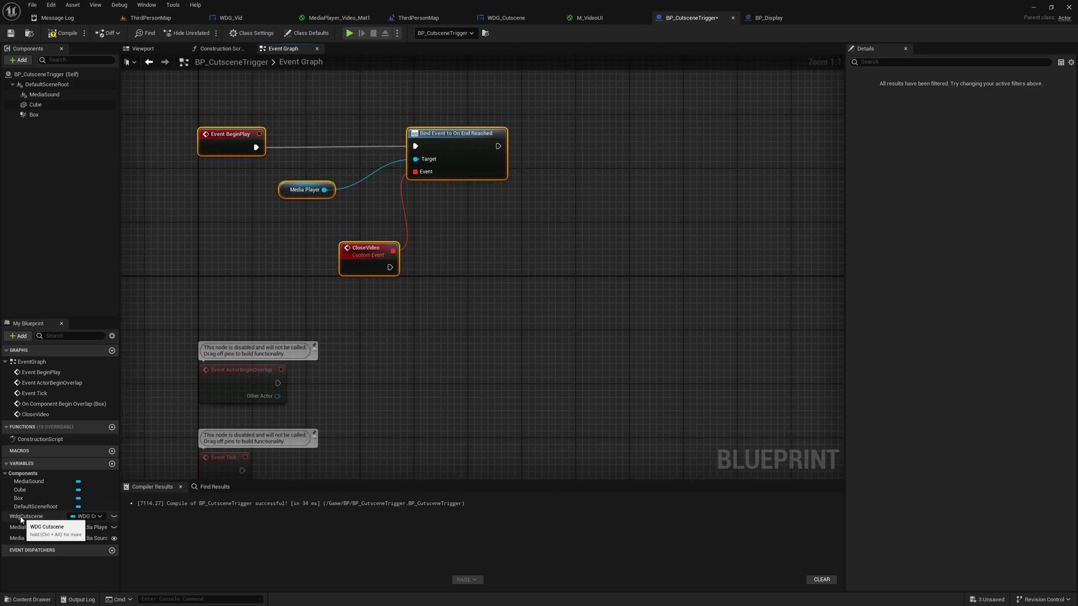
Step: Add a validated get of WdgCutscene after CloseVideo and call Remove from Parent on the widget
{"action": "left_click_drag", "start_coordinate": [18, 521], "coordinate": [426, 300], "text": "ctrl"}
{"action": "right_click", "coordinate": [466, 304]}
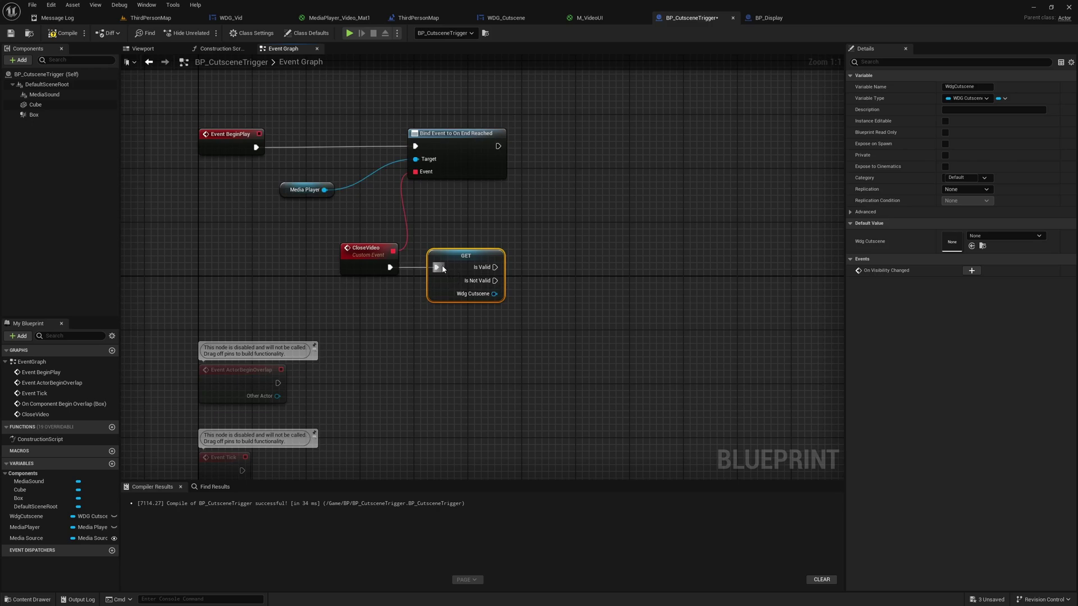
{"action": "right_click_drag", "start_coordinate": [553, 281], "coordinate": [454, 269]}
{"action": "left_click_drag", "start_coordinate": [449, 281], "coordinate": [507, 317]}
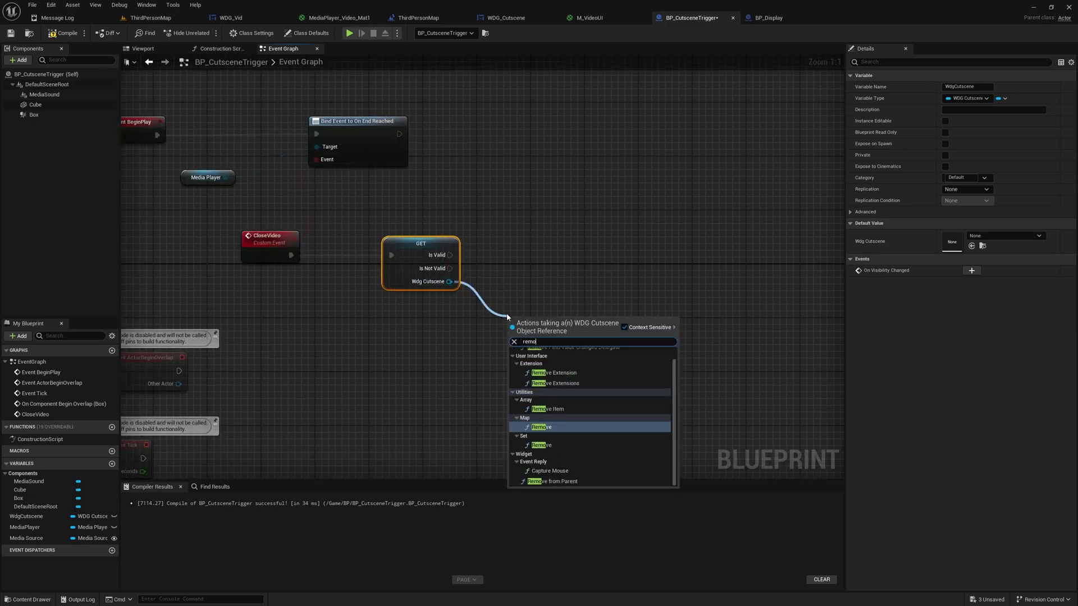
{"action": "key", "text": "Return"}
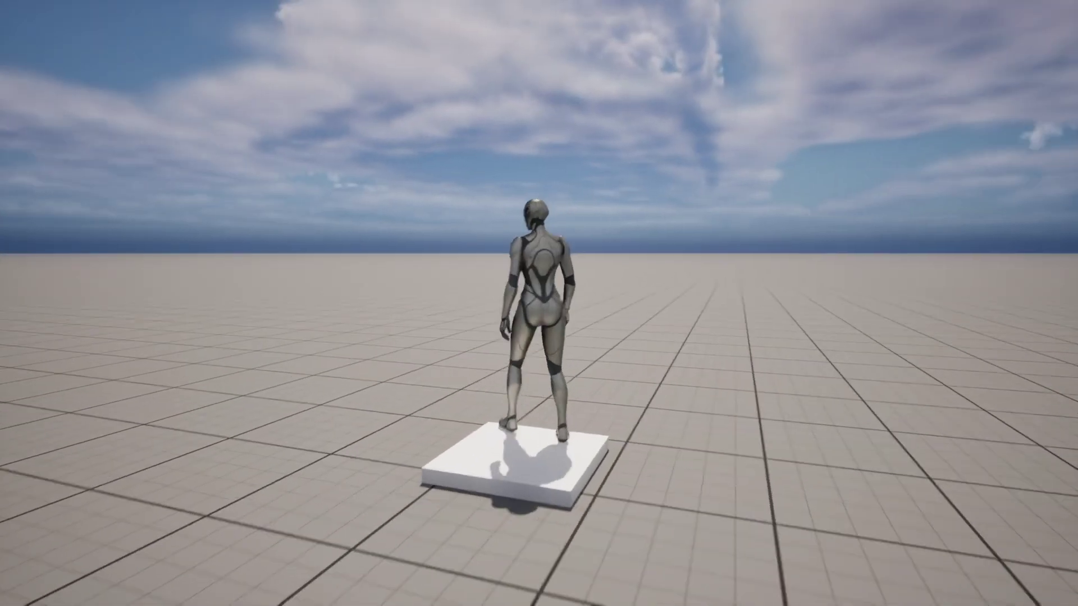
Step: End the play test of the cutscene level
{"action": "key", "text": "Escape"}
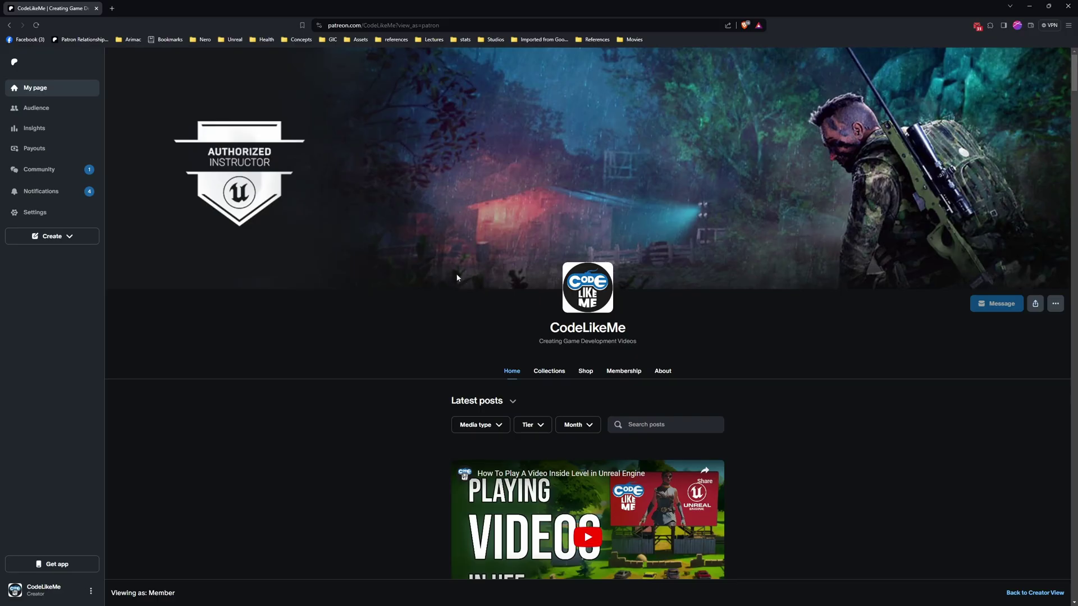
Step: Switch to the CodeLikeMe Patreon page in the browser and look through its latest posts and project file links, loading more older posts
{"action": "scroll", "coordinate": [426, 250], "scroll_direction": "down", "scroll_amount": 6}
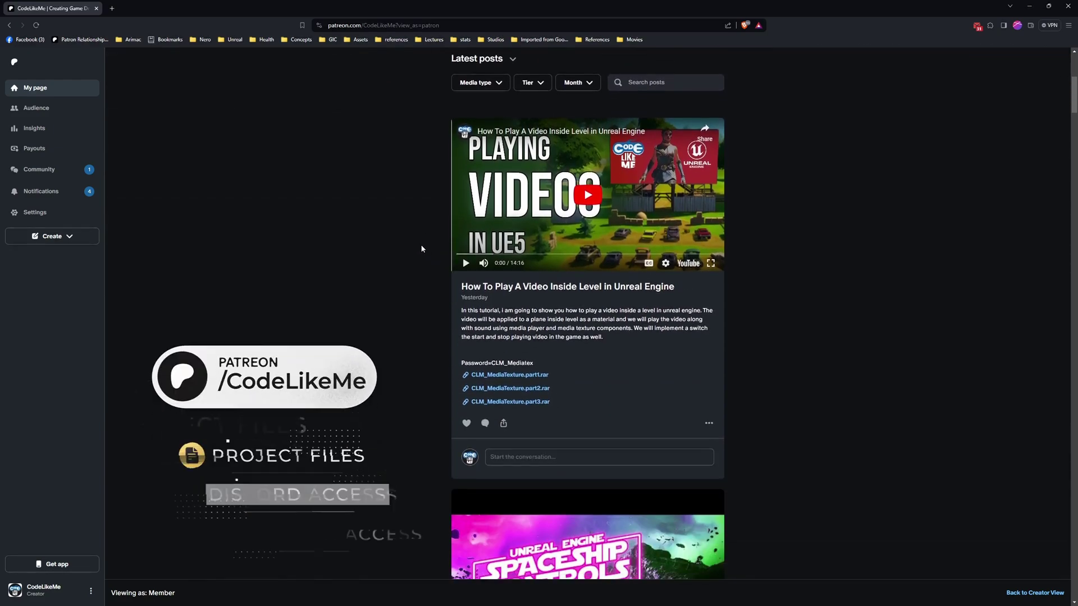
{"action": "scroll", "coordinate": [421, 249], "scroll_direction": "down", "scroll_amount": 6}
{"action": "scroll", "coordinate": [419, 248], "scroll_direction": "down", "scroll_amount": 15}
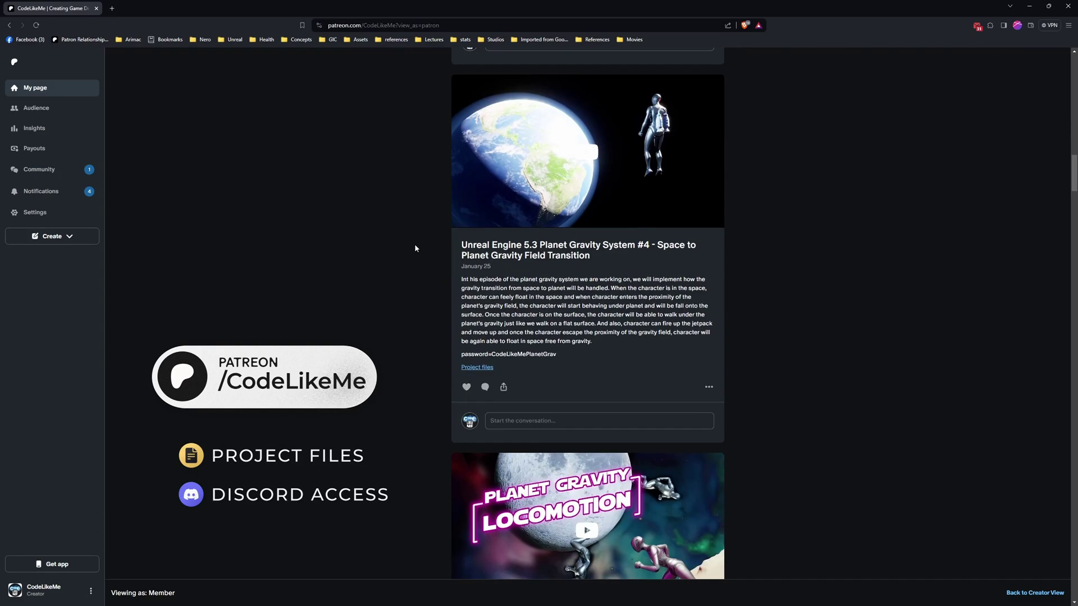
{"action": "scroll", "coordinate": [415, 248], "scroll_direction": "down", "scroll_amount": 14}
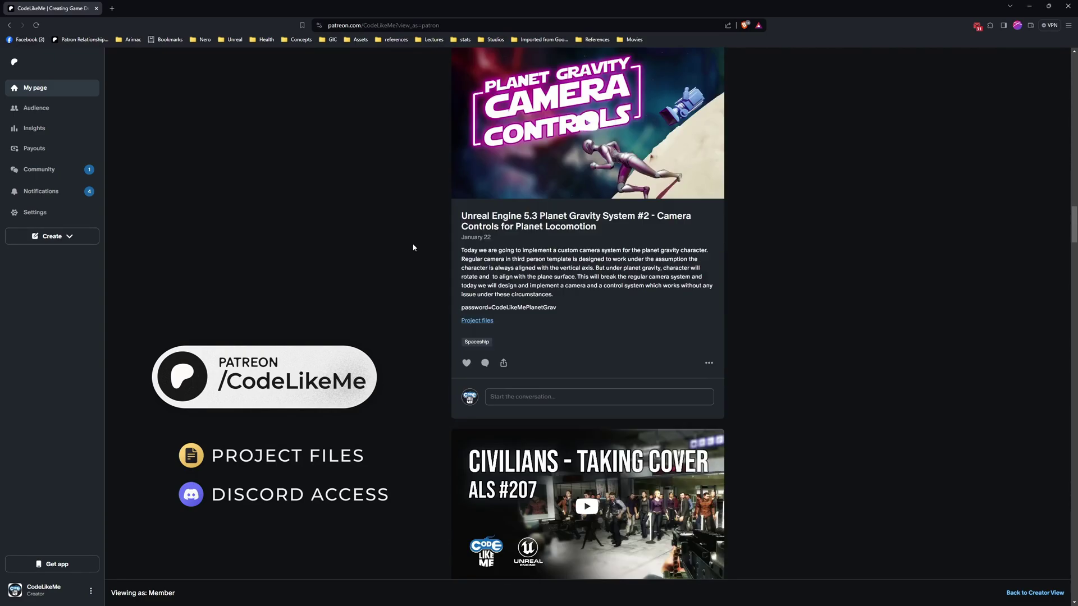
{"action": "scroll", "coordinate": [413, 248], "scroll_direction": "down", "scroll_amount": 17}
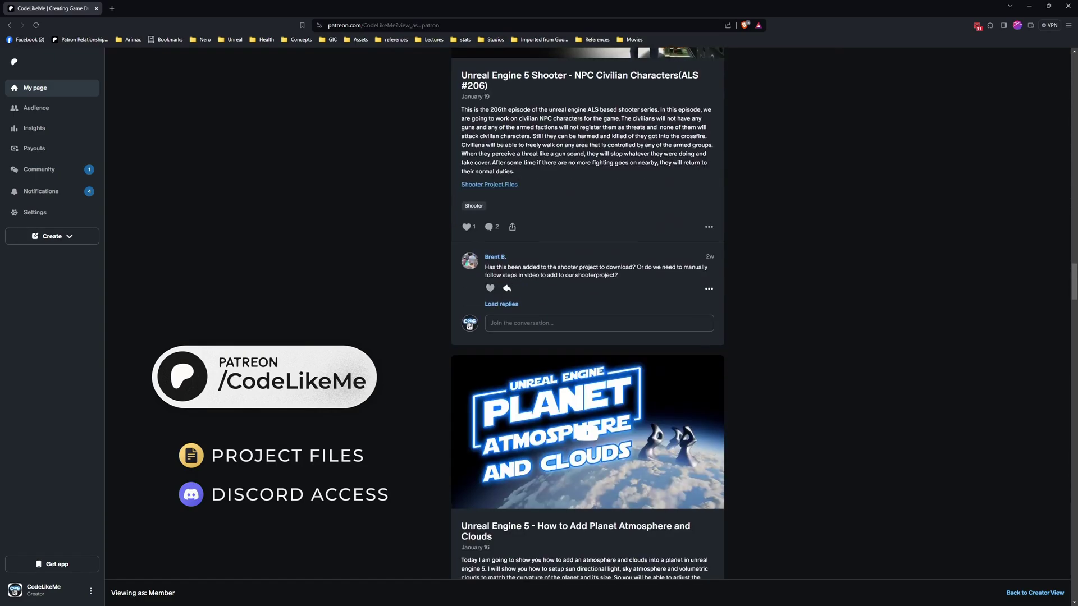
{"action": "scroll", "coordinate": [413, 248], "scroll_direction": "down", "scroll_amount": 13}
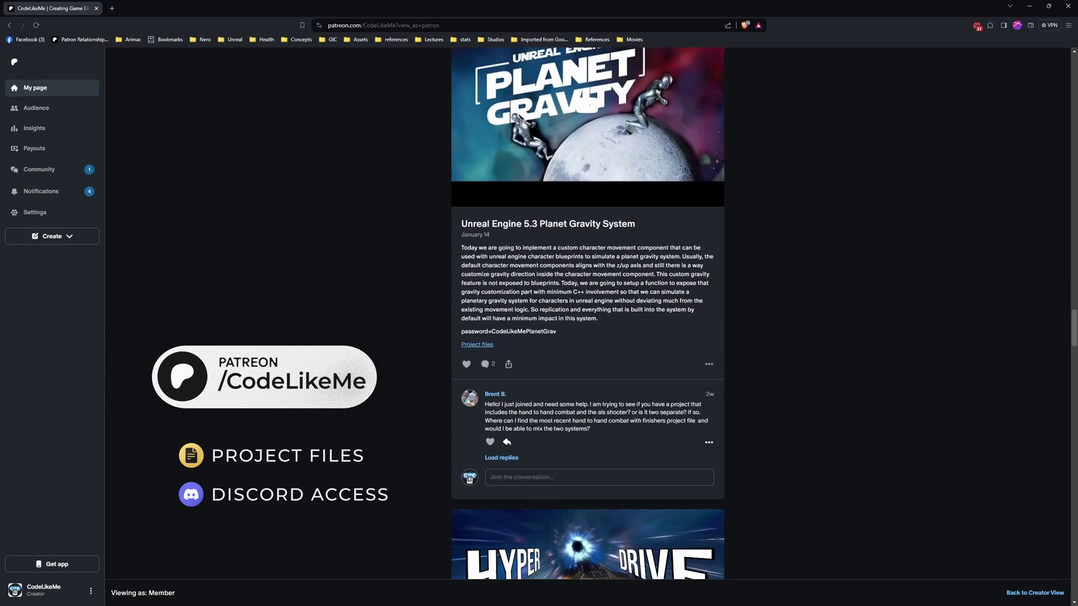
{"action": "scroll", "coordinate": [413, 247], "scroll_direction": "down", "scroll_amount": 16}
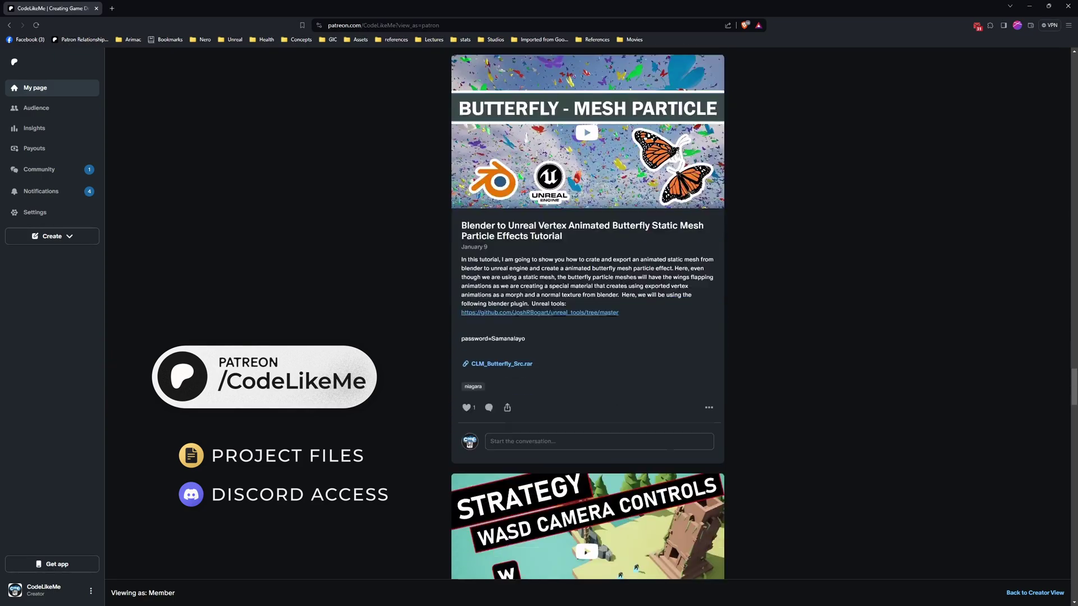
{"action": "scroll", "coordinate": [554, 302], "scroll_direction": "down", "scroll_amount": 4}
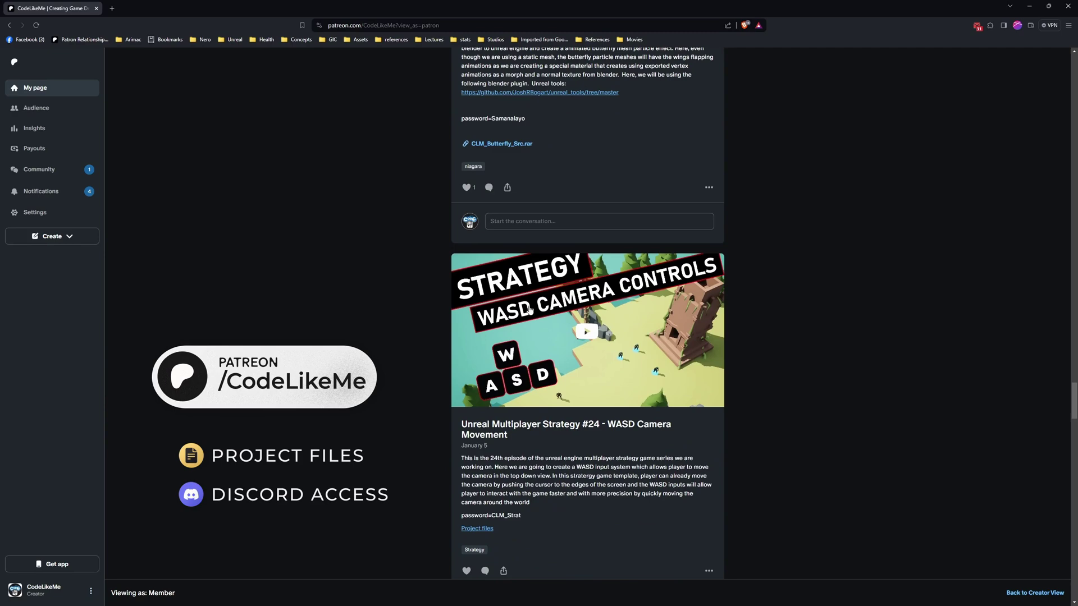
{"action": "scroll", "coordinate": [529, 309], "scroll_direction": "down", "scroll_amount": 3}
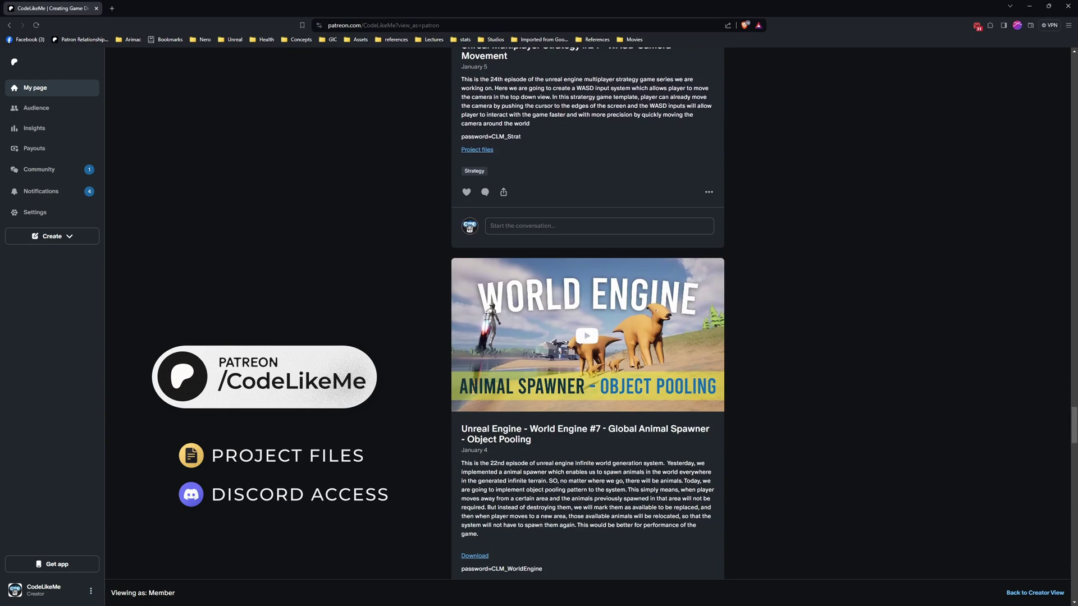
{"action": "scroll", "coordinate": [588, 313], "scroll_direction": "down", "scroll_amount": 3}
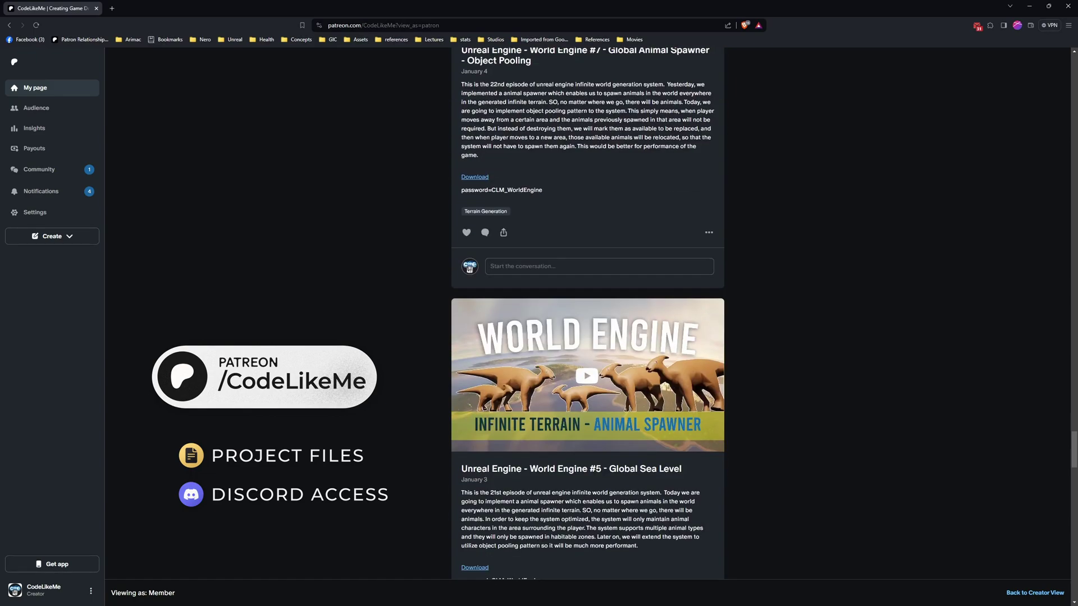
{"action": "scroll", "coordinate": [588, 313], "scroll_direction": "down", "scroll_amount": 3}
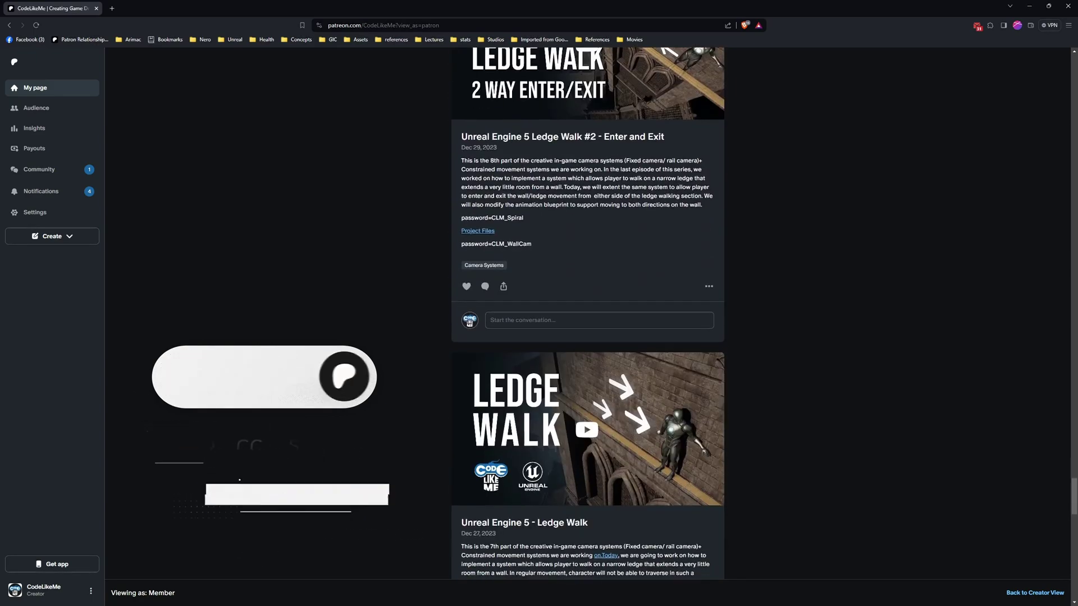
{"action": "scroll", "coordinate": [321, 371], "scroll_direction": "down", "scroll_amount": 15}
{"action": "scroll", "coordinate": [321, 370], "scroll_direction": "down", "scroll_amount": 8}
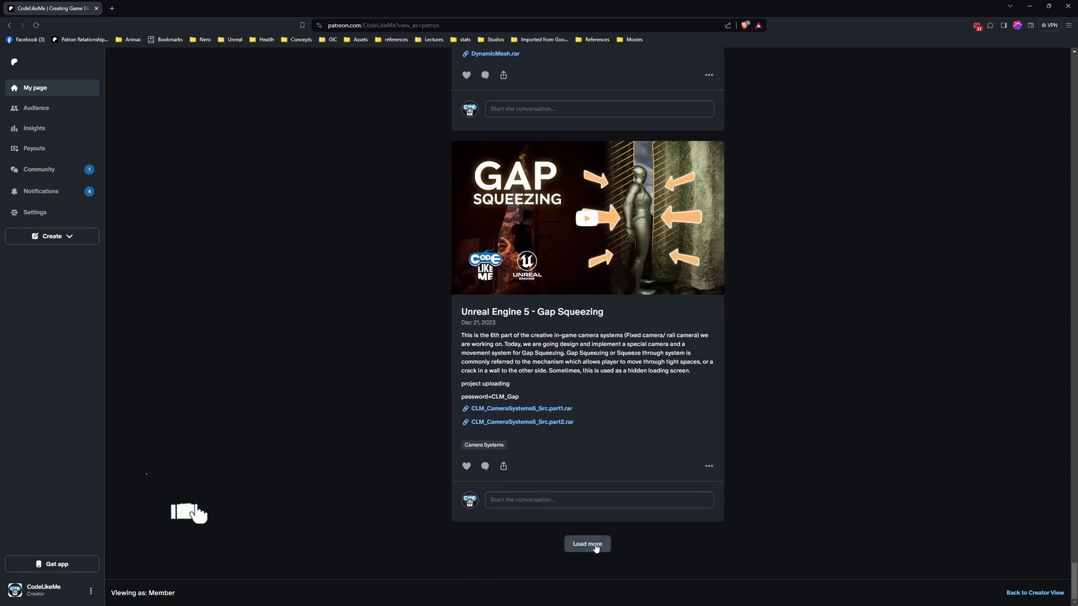
{"action": "left_click", "coordinate": [596, 548]}
{"action": "scroll", "coordinate": [355, 330], "scroll_direction": "down", "scroll_amount": 3}
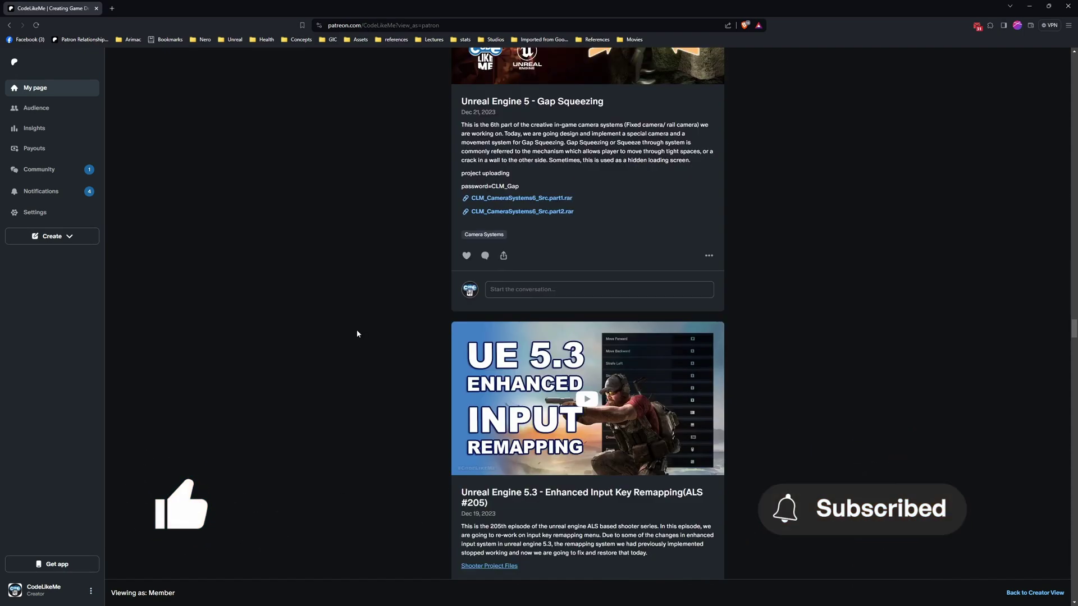